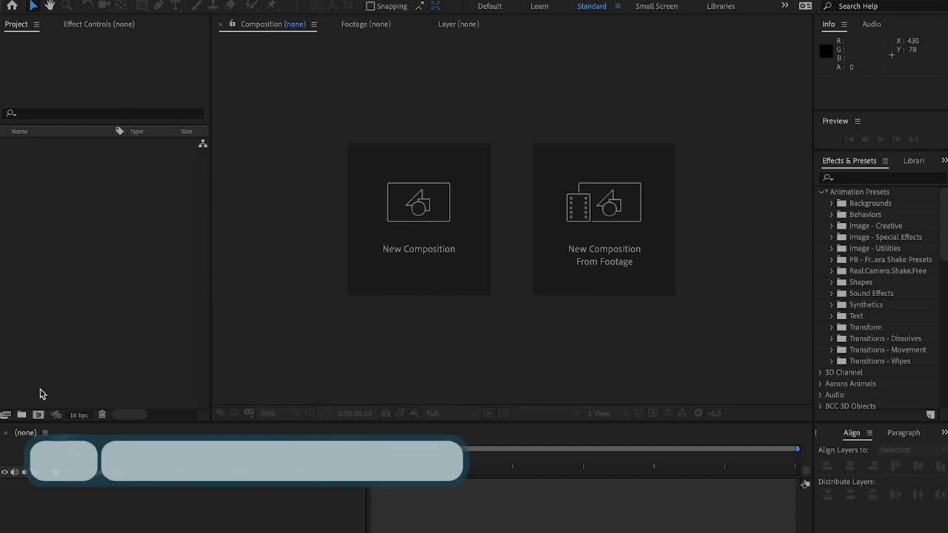
Create Comp 1 from the HDTV 1080 25 preset: 1920×1080, 25 fps, 8 seconds
{"action": "left_click", "coordinate": [38, 415]}
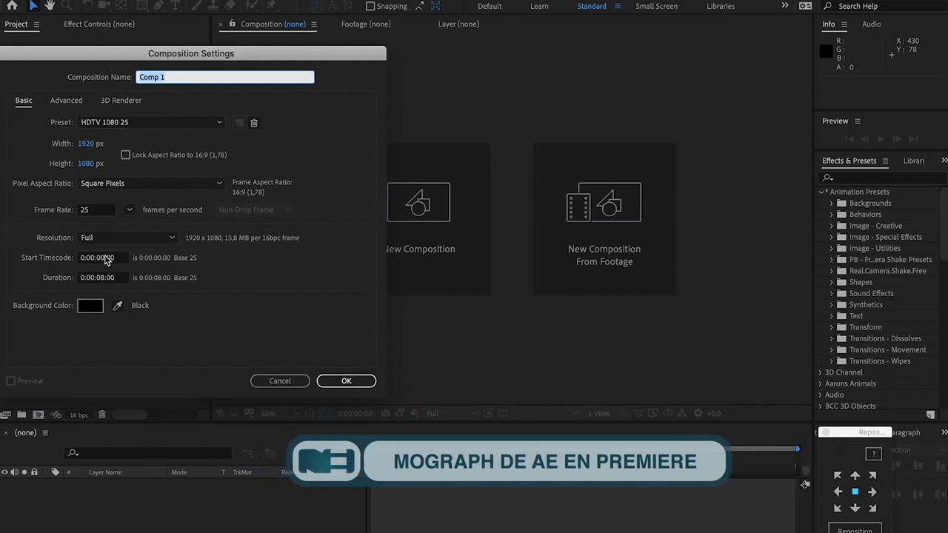
{"action": "left_click", "coordinate": [342, 384]}
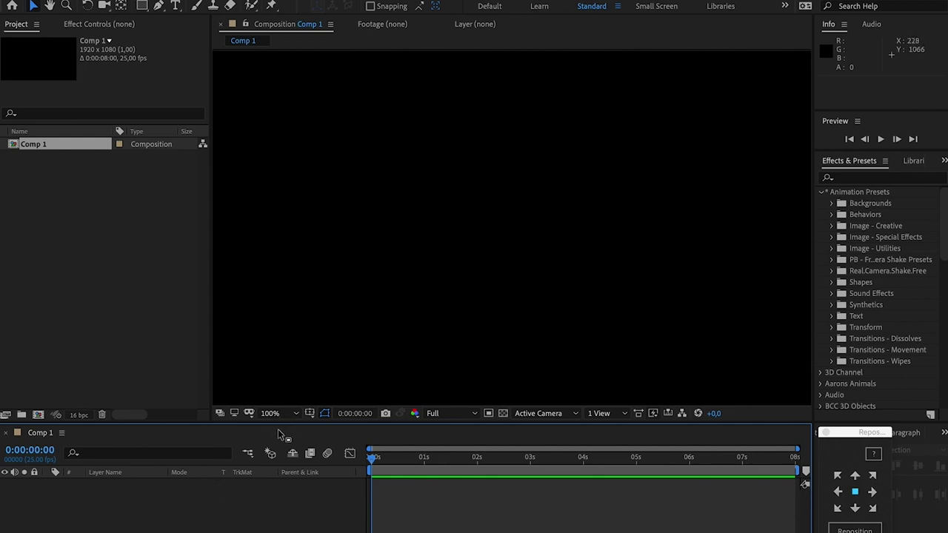
Draw a blue rectangle, move its anchor to its centre, and align it to the comp centre
{"action": "left_click", "coordinate": [142, 6]}
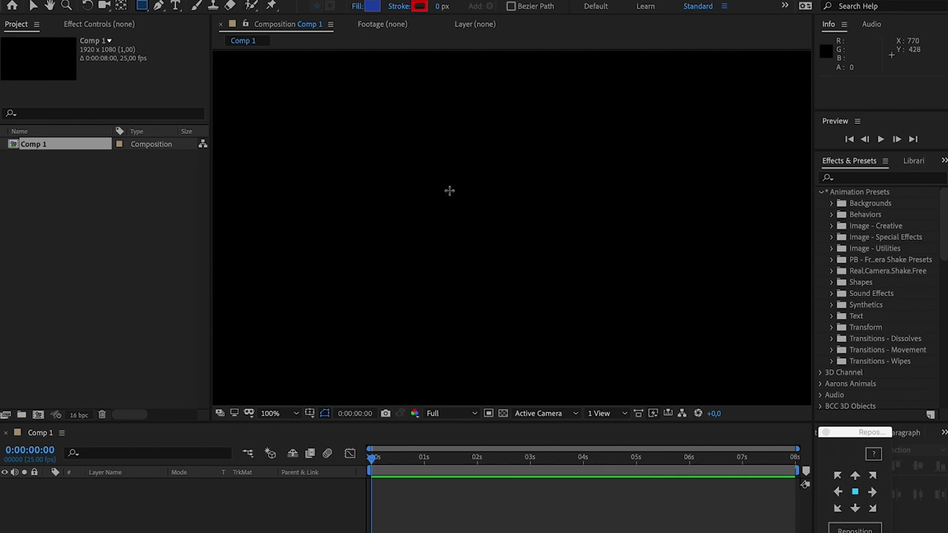
{"action": "left_click_drag", "start_coordinate": [379, 195], "coordinate": [624, 242]}
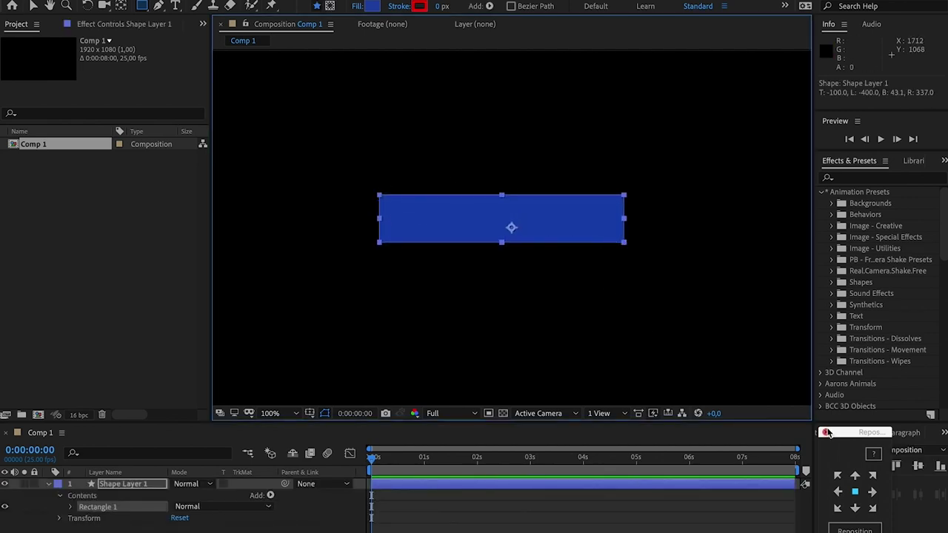
{"action": "mouse_move", "coordinate": [854, 432]}
{"action": "left_mouse_down"}
{"action": "mouse_move", "coordinate": [863, 275]}
{"action": "mouse_move", "coordinate": [874, 270]}
{"action": "left_mouse_up"}
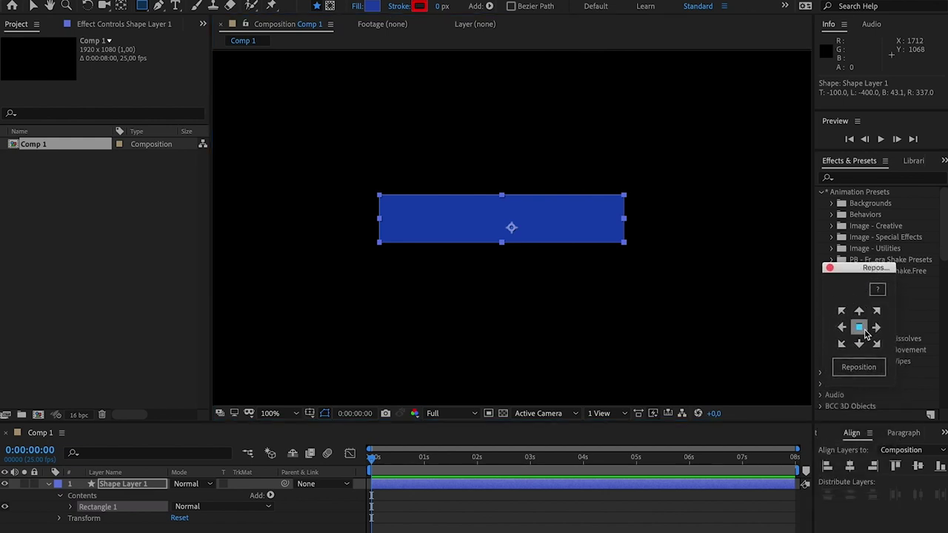
{"action": "left_click", "coordinate": [859, 328]}
{"action": "left_click", "coordinate": [862, 365]}
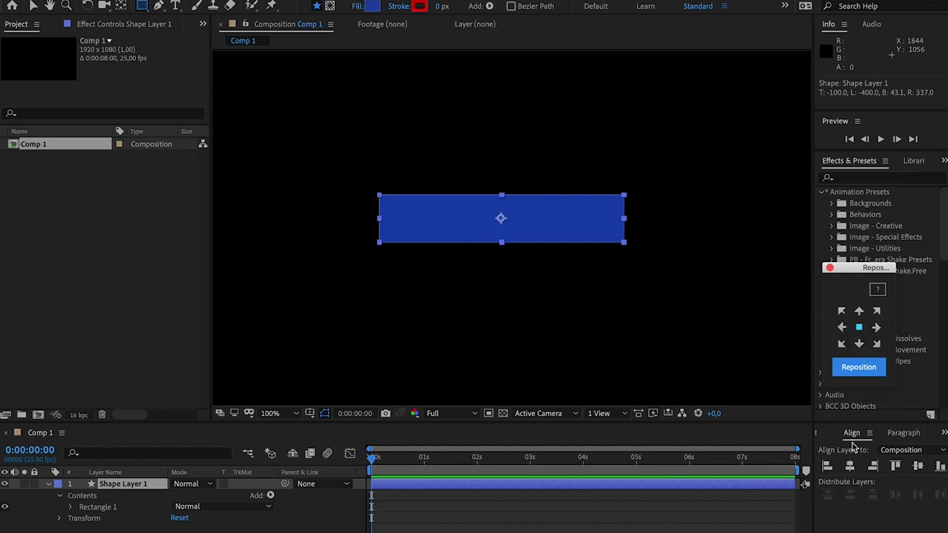
{"action": "left_click", "coordinate": [850, 466]}
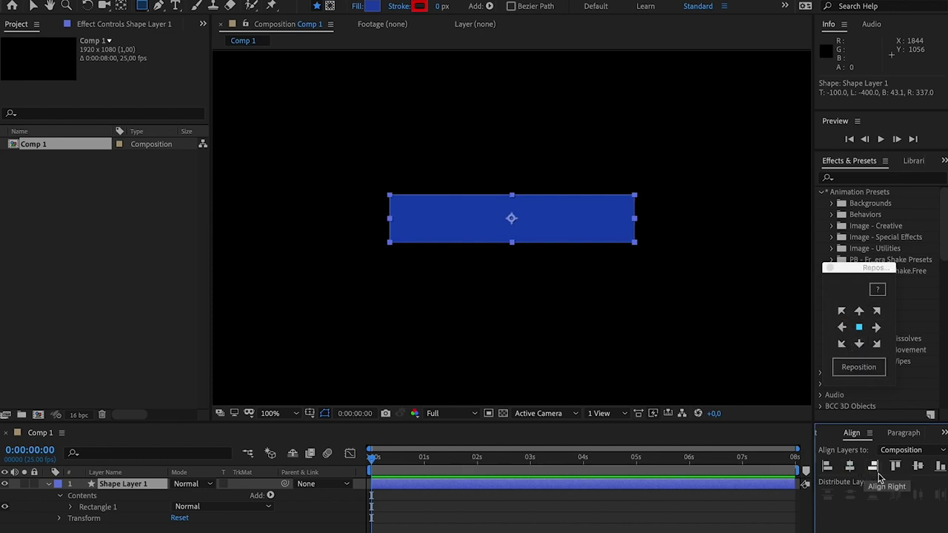
{"action": "left_click", "coordinate": [917, 466]}
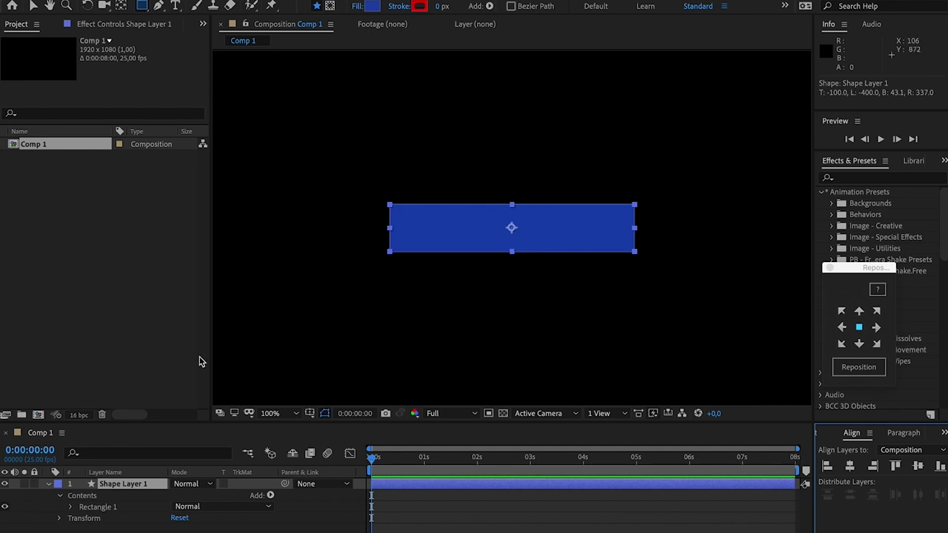
Keyframe Scale so the rectangle's height goes from 0% at the start to 100% later
{"action": "key", "text": "s"}
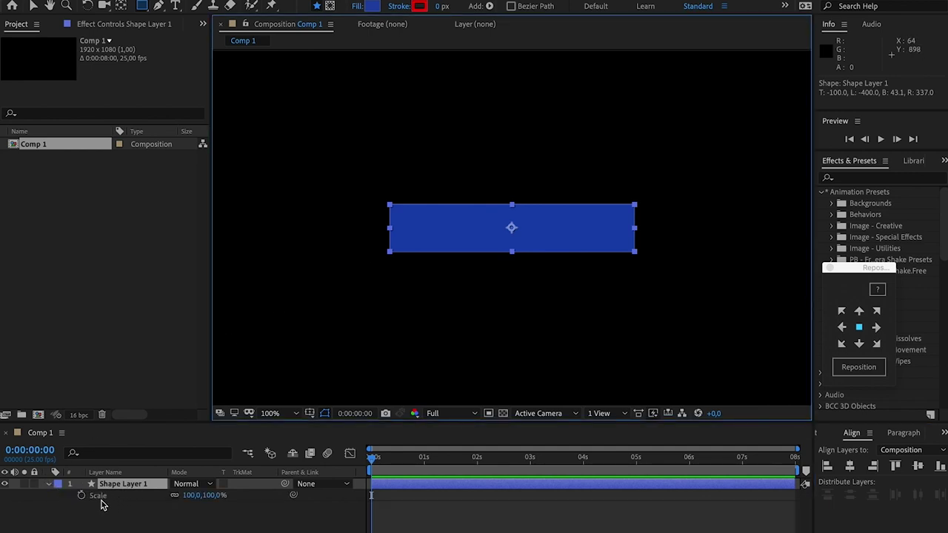
{"action": "left_click", "coordinate": [81, 495]}
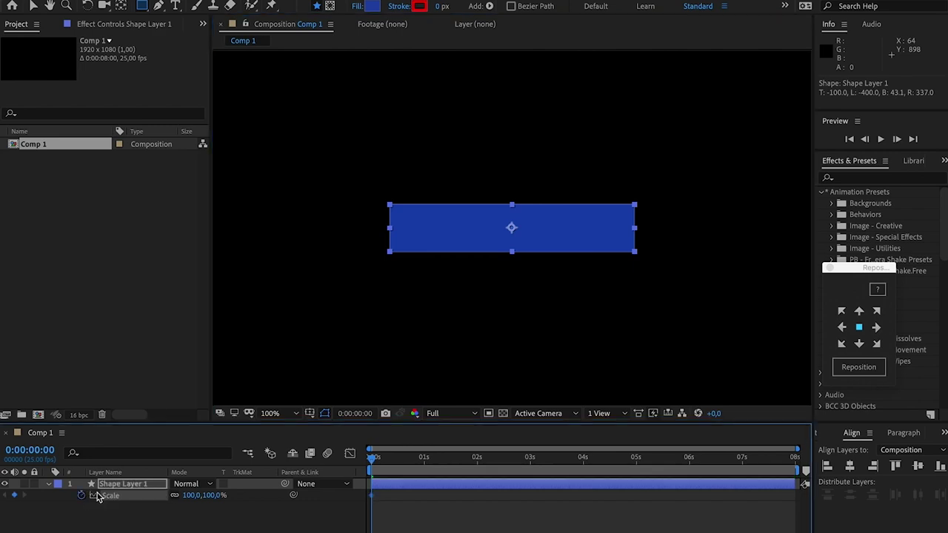
{"action": "left_click_drag", "start_coordinate": [372, 496], "coordinate": [385, 503]}
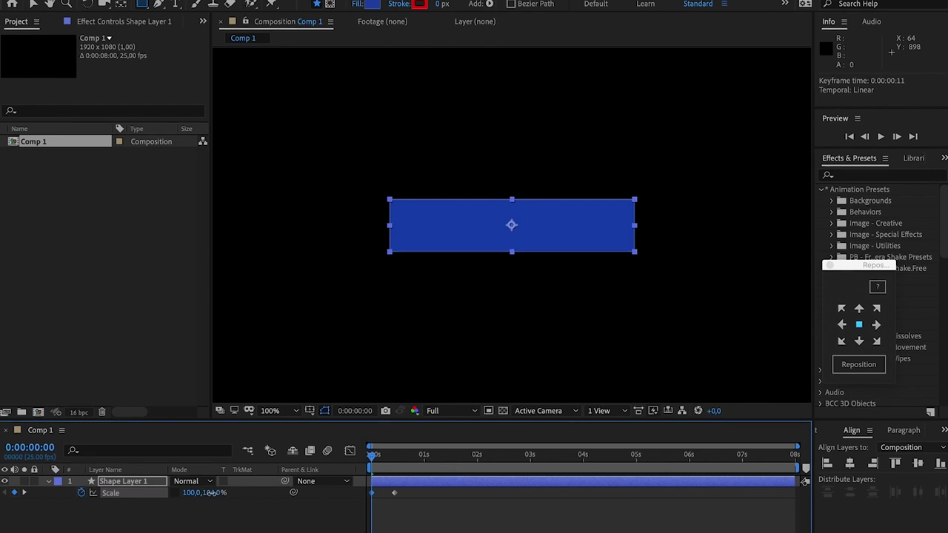
{"action": "left_click", "coordinate": [214, 495]}
{"action": "type", "text": "0"}
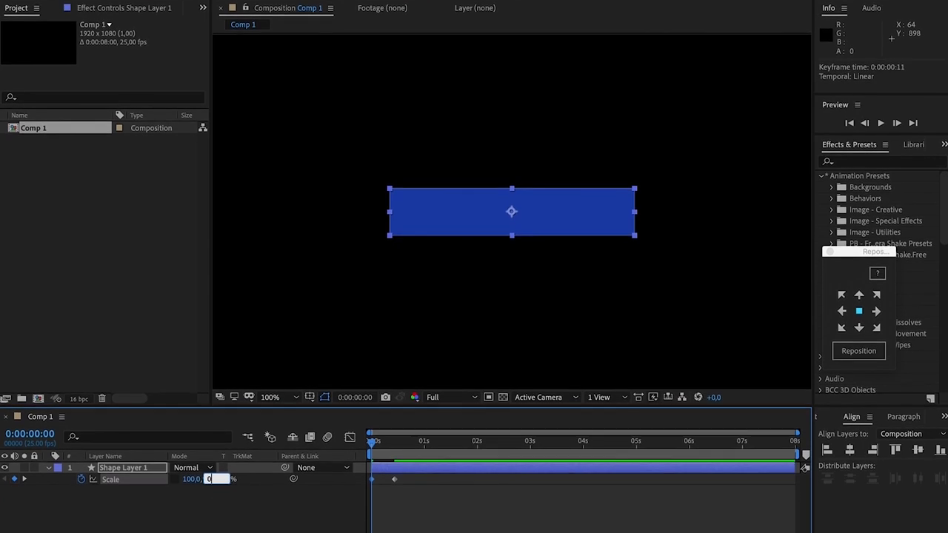
{"action": "key", "text": "Return"}
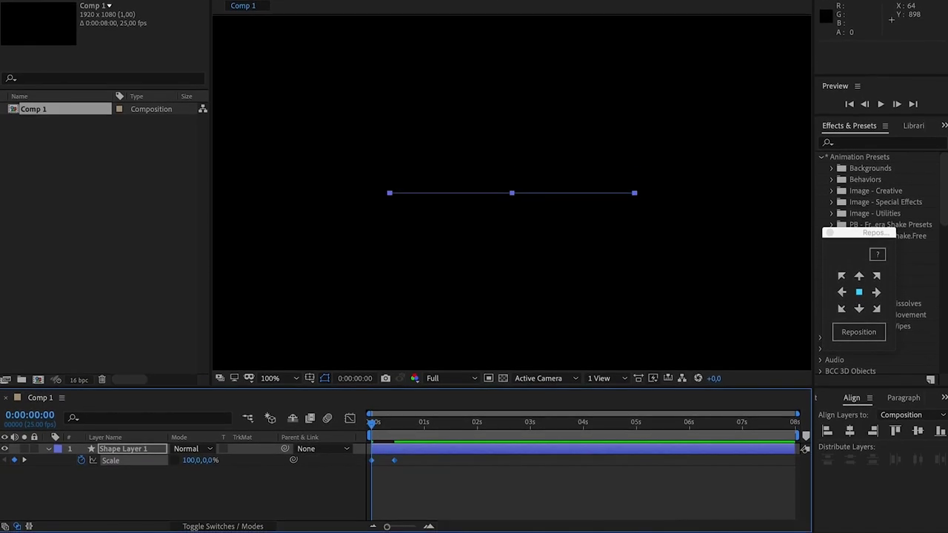
Apply Easy Ease to the Scale keyframes and preview the growth
{"action": "right_click", "coordinate": [394, 461]}
{"action": "mouse_move", "coordinate": [473, 520]}
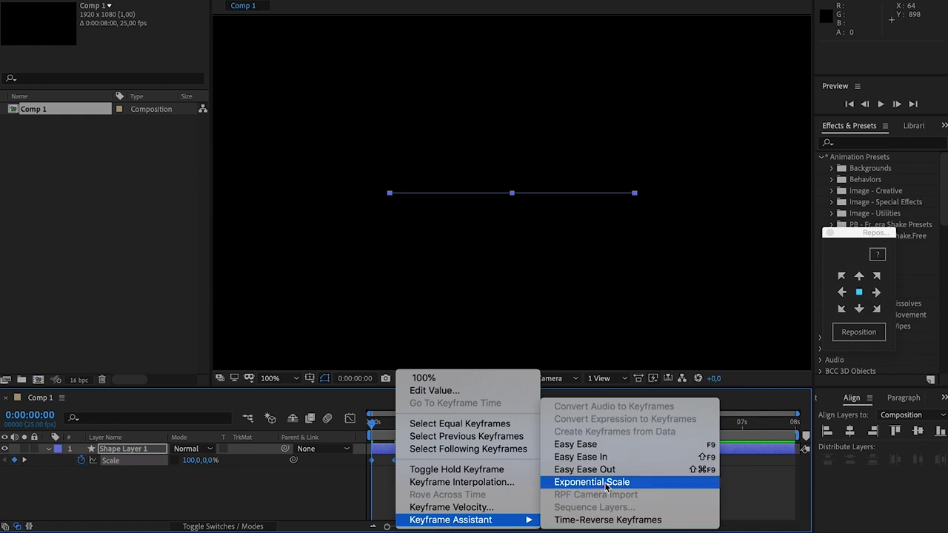
{"action": "left_click", "coordinate": [637, 444]}
{"action": "left_click", "coordinate": [389, 484]}
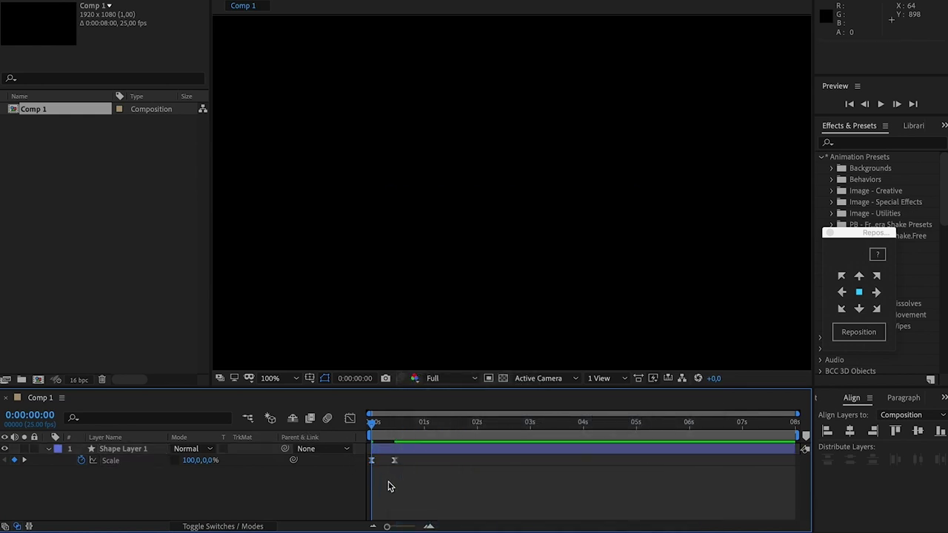
{"action": "key", "text": "space"}
Reshape the Scale speed curve in the Graph Editor for a fast start and slow settle
{"action": "left_click", "coordinate": [400, 448]}
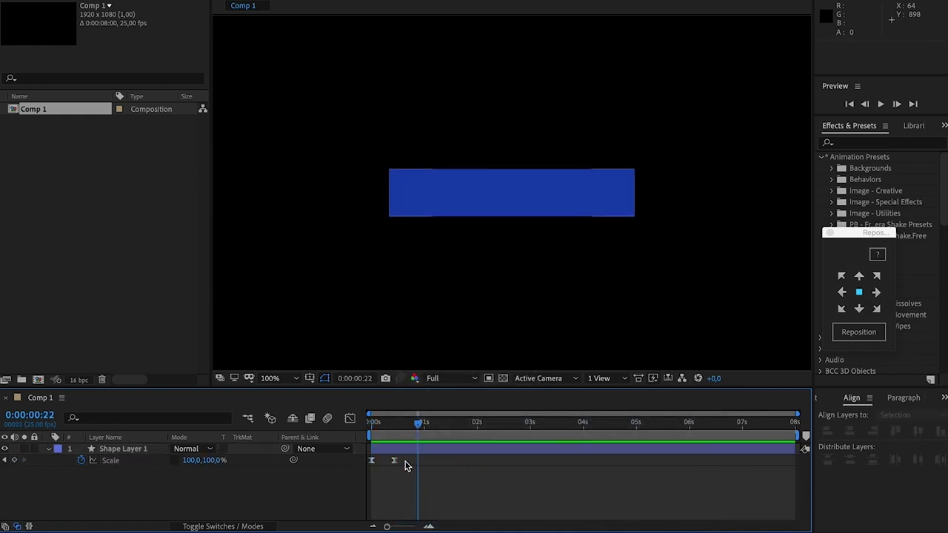
{"action": "left_click", "coordinate": [349, 419]}
{"action": "left_click_drag", "start_coordinate": [391, 496], "coordinate": [376, 495]}
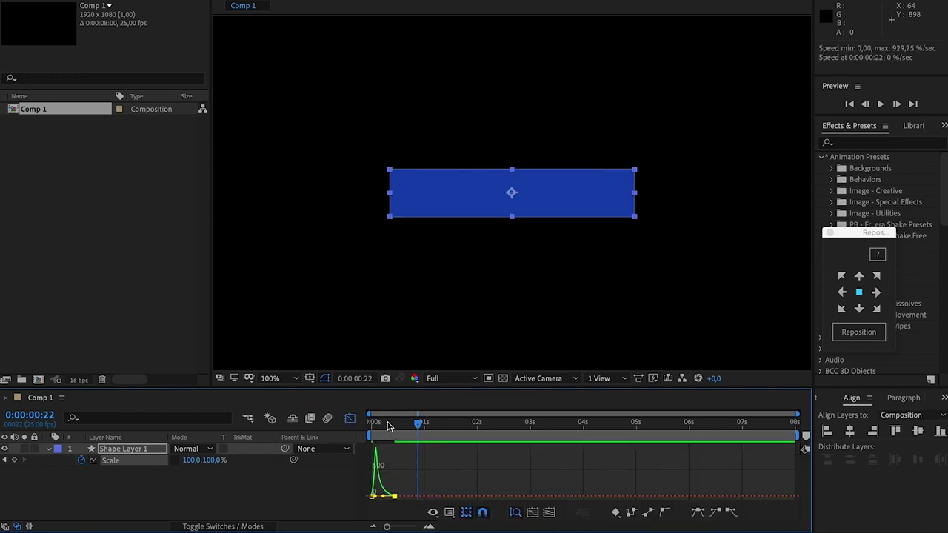
{"action": "left_click_drag", "start_coordinate": [389, 424], "coordinate": [372, 423]}
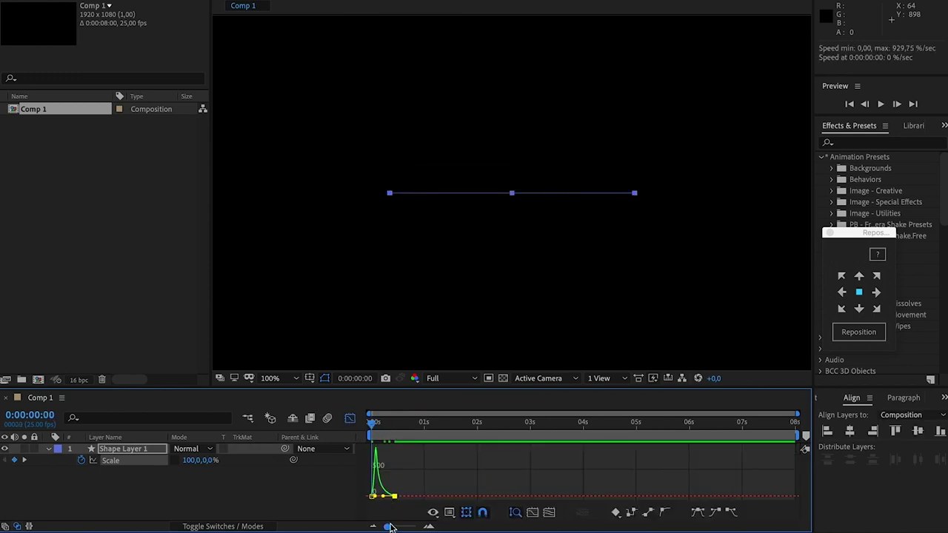
{"action": "left_click_drag", "start_coordinate": [391, 526], "coordinate": [402, 527]}
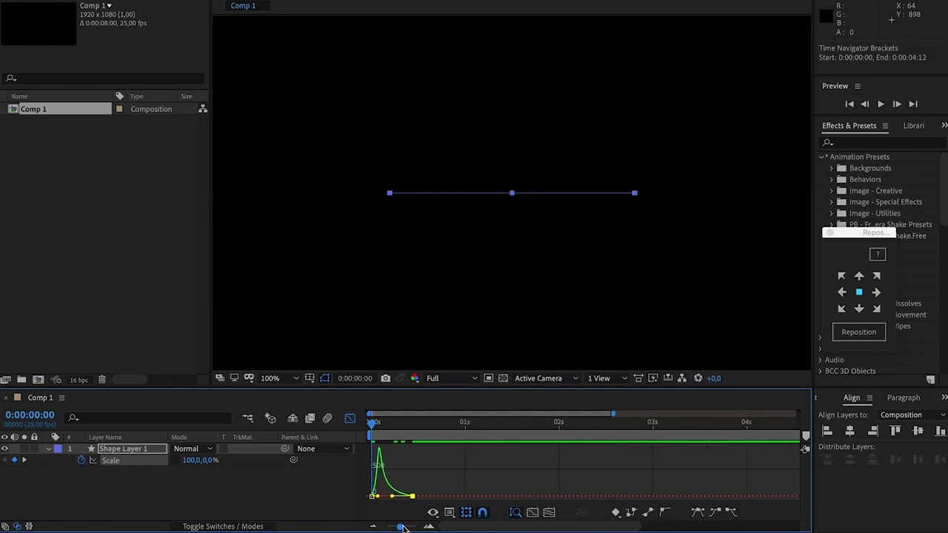
{"action": "left_click", "coordinate": [350, 419]}
{"action": "key", "text": "space"}
{"action": "key", "text": "space"}
{"action": "left_click", "coordinate": [418, 433]}
Add a 111% height overshoot keyframe at frame 7 and preview the result
{"action": "left_click_drag", "start_coordinate": [419, 435], "coordinate": [403, 432]}
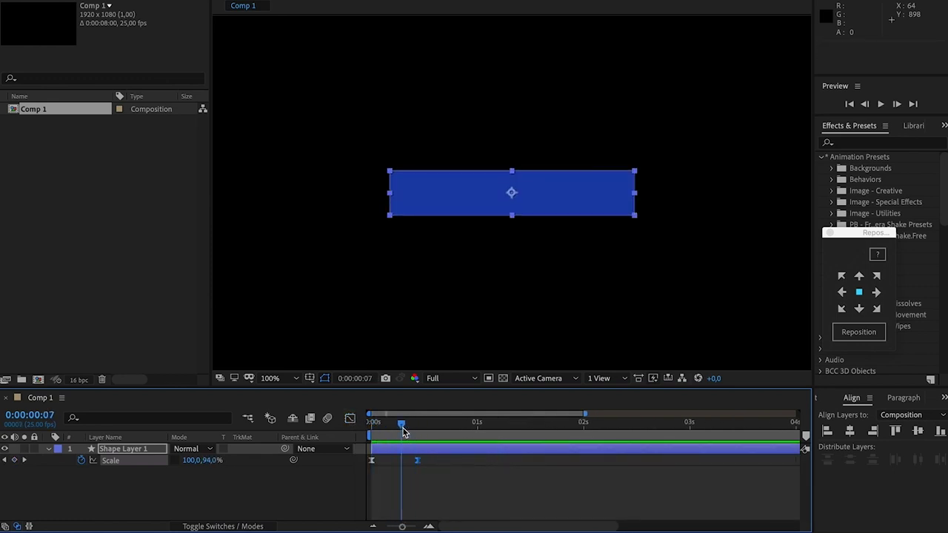
{"action": "left_click", "coordinate": [209, 460]}
{"action": "key", "text": "Return"}
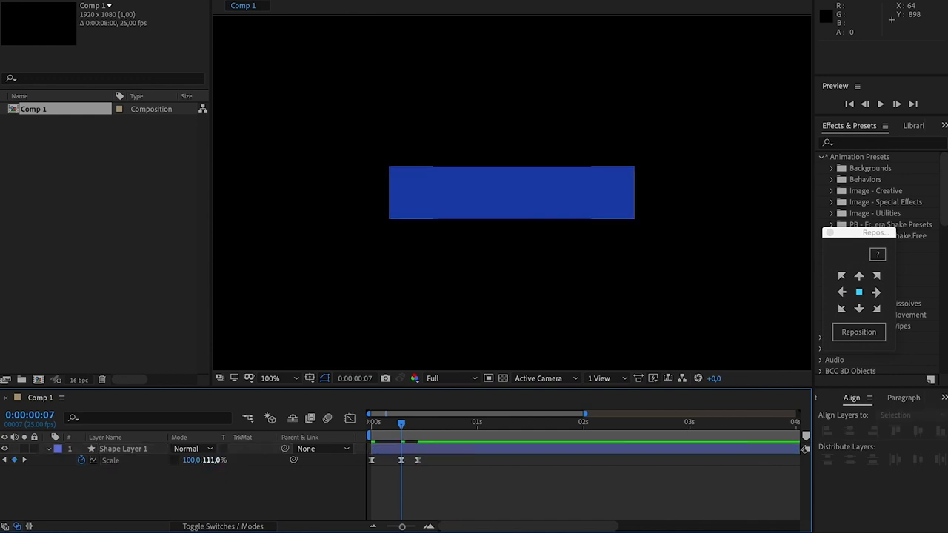
{"action": "key", "text": "space"}
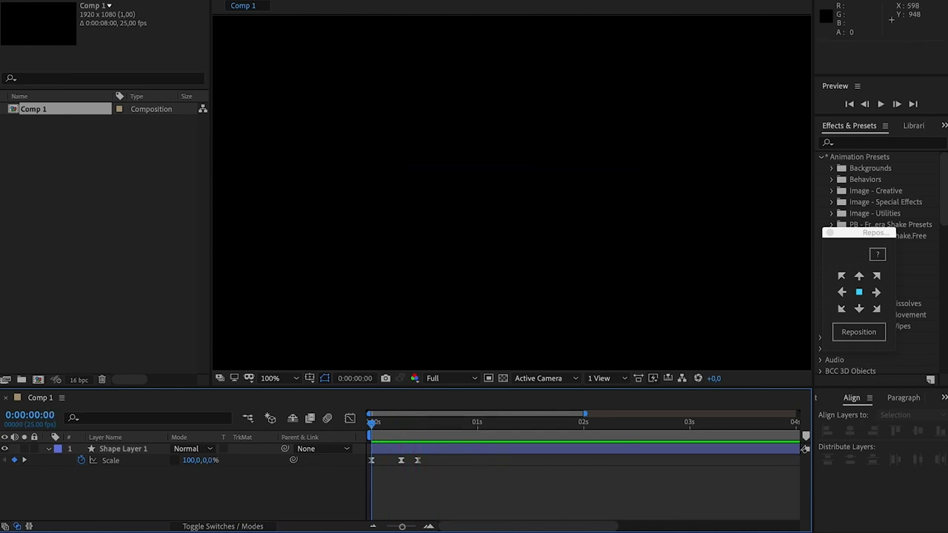
{"action": "key", "text": "space"}
{"action": "left_click_drag", "start_coordinate": [371, 422], "coordinate": [507, 422]}
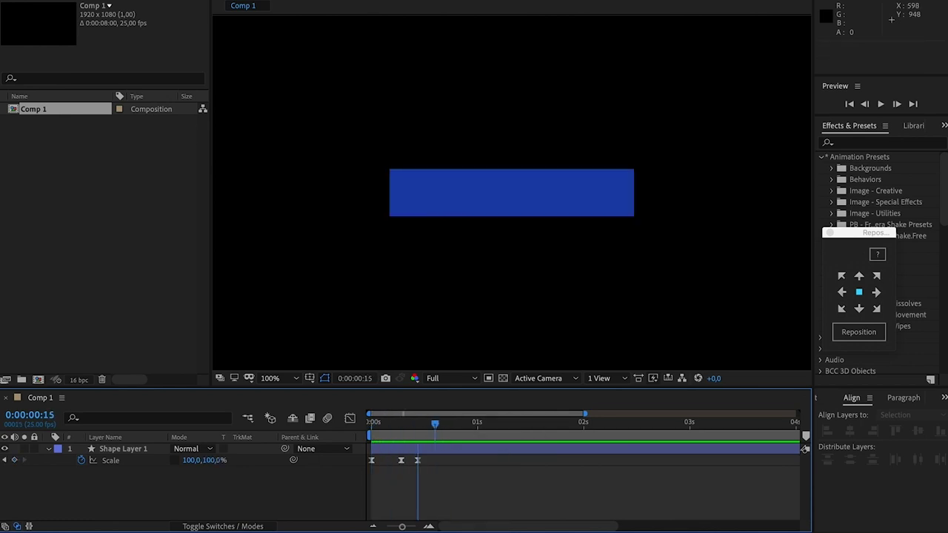
{"action": "key", "text": "u"}
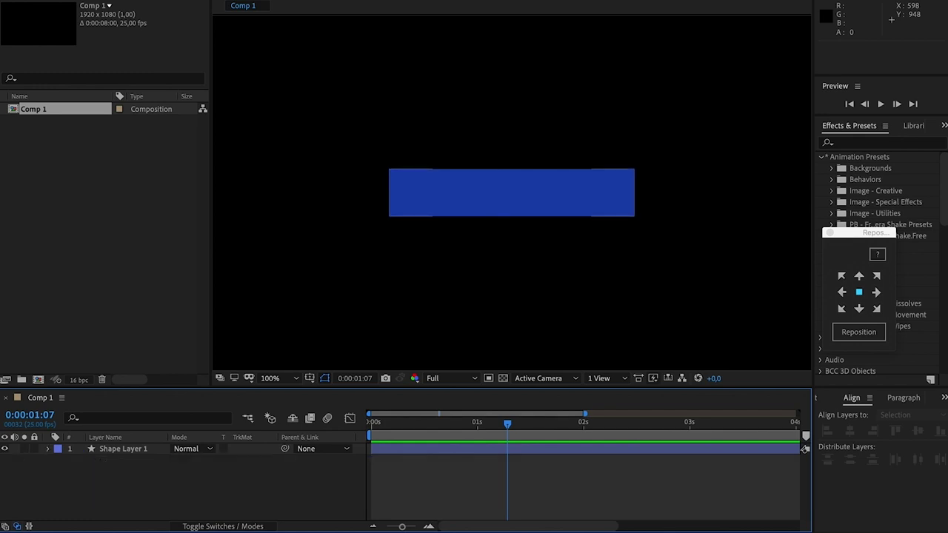
{"action": "key", "text": "ctrl+a"}
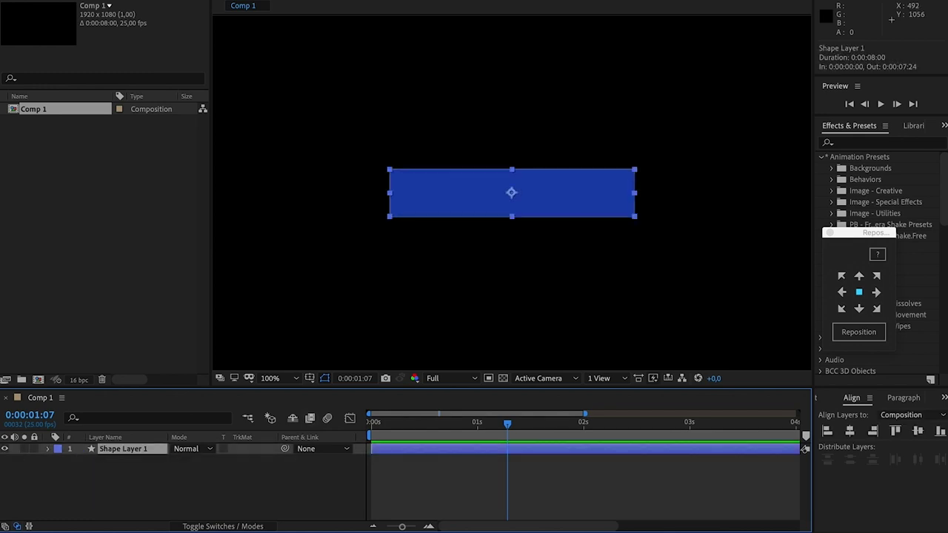
Duplicate the rectangle, fill the copy white (ffffff), and move it beneath the blue one
{"action": "key", "text": "ctrl+d"}
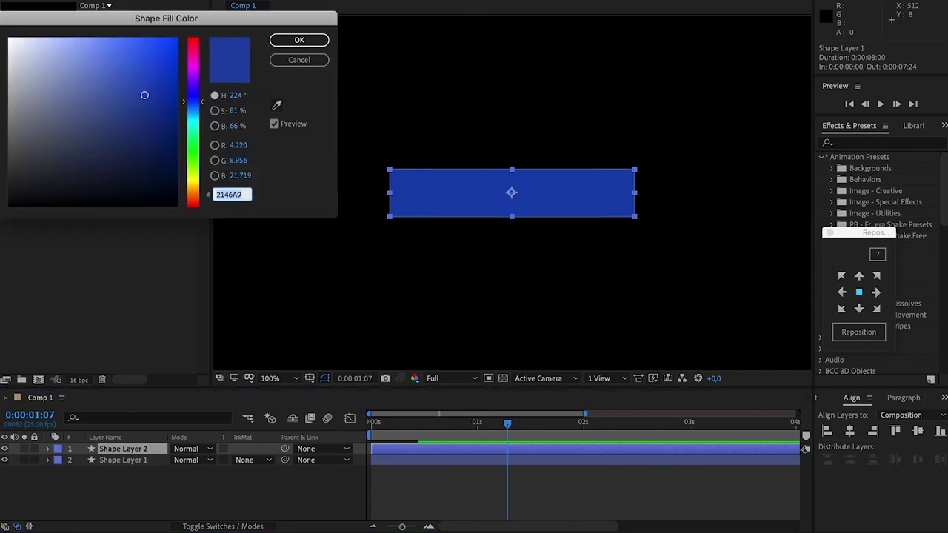
{"action": "type", "text": "ffffff"}
{"action": "key", "text": "Return"}
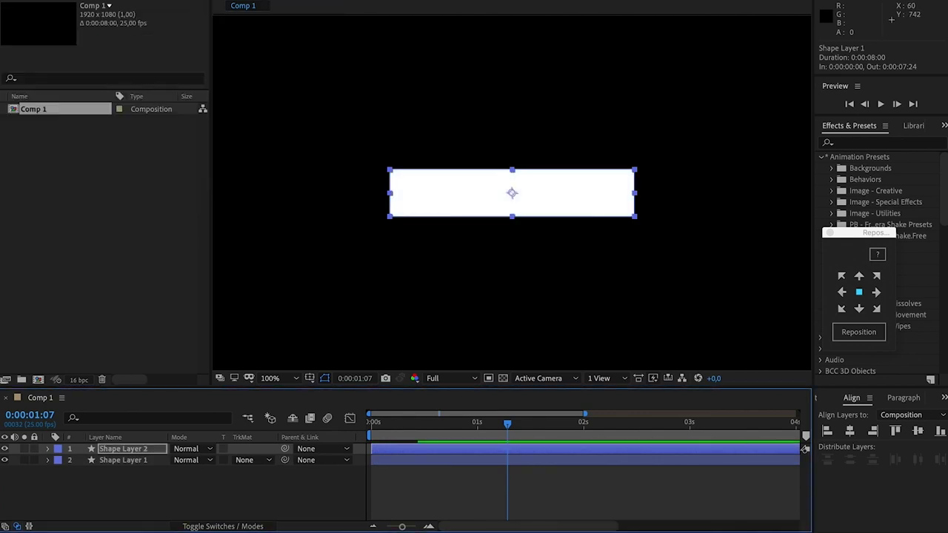
{"action": "key", "text": "ctrl+bracketleft"}
Adjust the Rectangle Path 1 Size width to 766 so a white border frames the blue bar
{"action": "key", "text": "ctrl+grave"}
{"action": "left_click", "coordinate": [71, 483]}
{"action": "scroll", "coordinate": [185, 482], "scroll_direction": "down", "scroll_amount": 1}
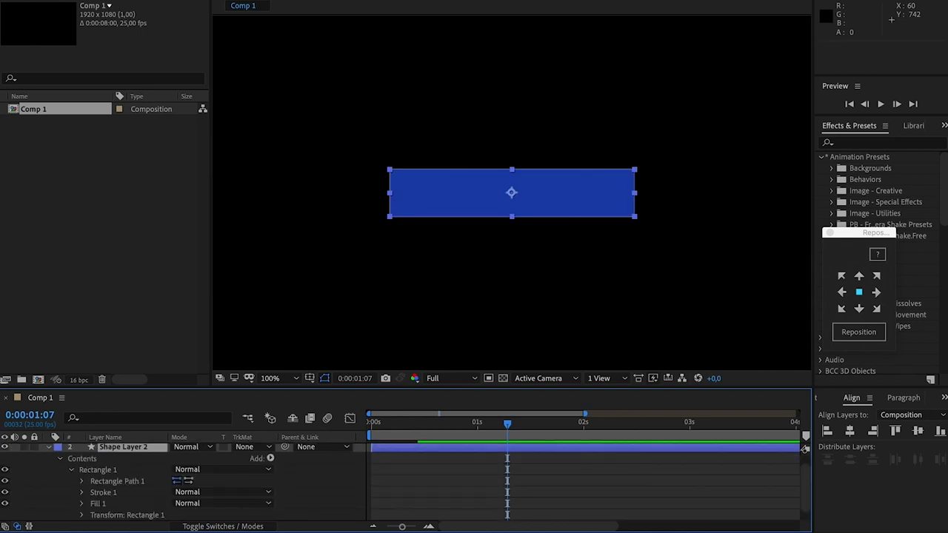
{"action": "left_click", "coordinate": [82, 482]}
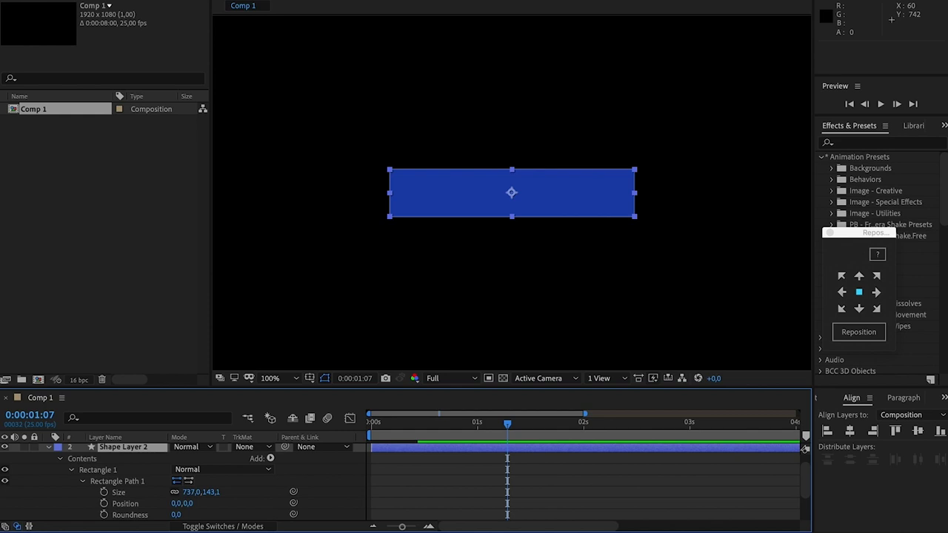
{"action": "mouse_move", "coordinate": [190, 492]}
{"action": "left_mouse_down"}
{"action": "mouse_move", "coordinate": [228, 492]}
{"action": "mouse_move", "coordinate": [203, 492]}
{"action": "left_mouse_up"}
{"action": "key", "text": "F2"}
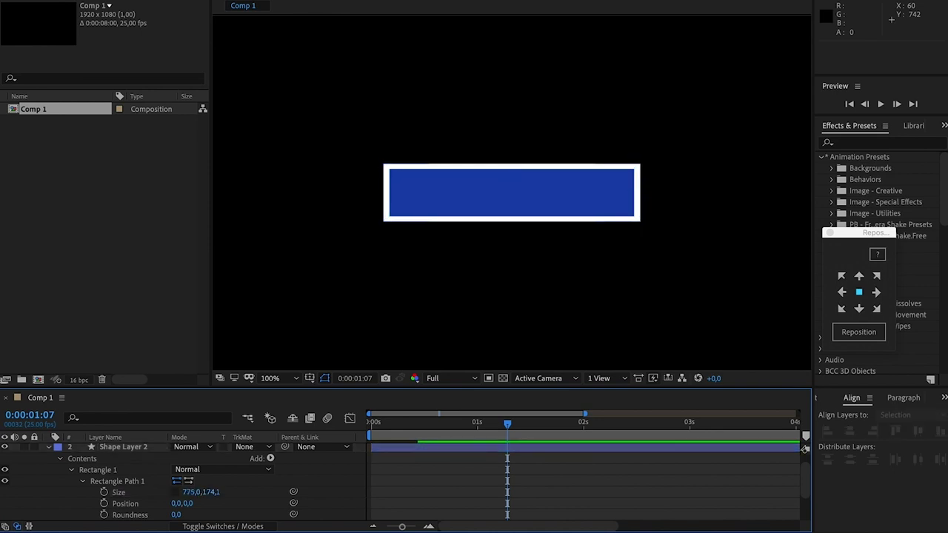
{"action": "left_click", "coordinate": [192, 491]}
{"action": "left_click", "coordinate": [222, 469]}
{"action": "key", "text": "Escape"}
{"action": "left_click_drag", "start_coordinate": [191, 492], "coordinate": [185, 492]}
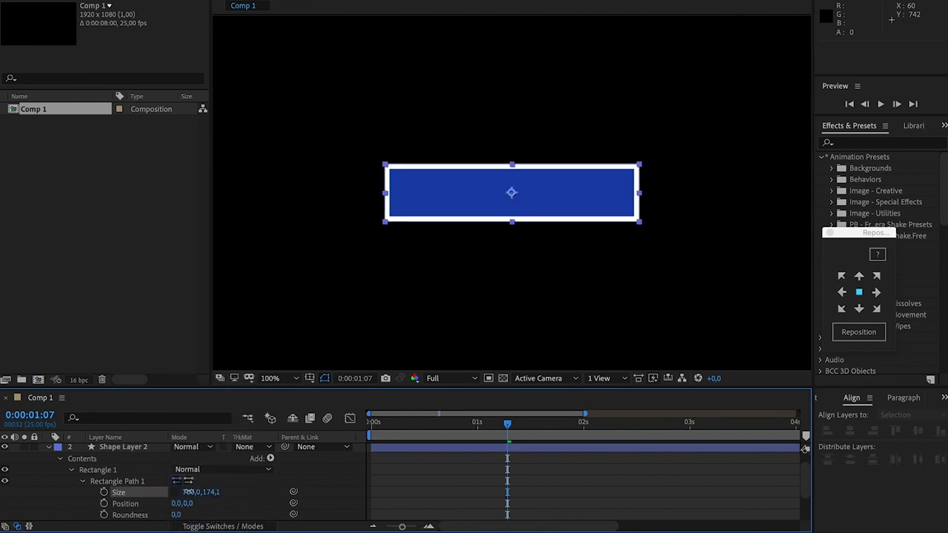
{"action": "left_click", "coordinate": [125, 504]}
{"action": "left_click", "coordinate": [51, 449]}
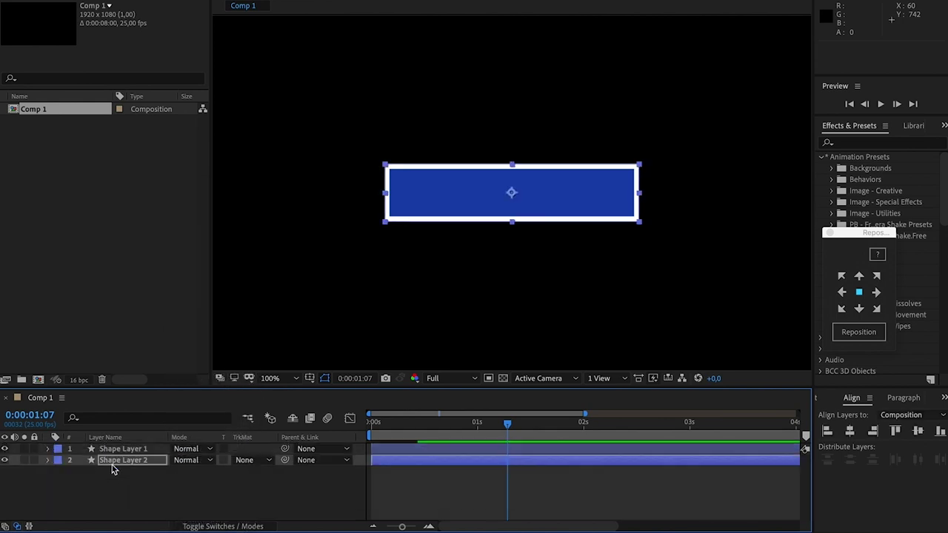
Show Scale on both bars and shift Shape Layer 2's Scale keyframes one frame later
{"action": "key", "text": "s"}
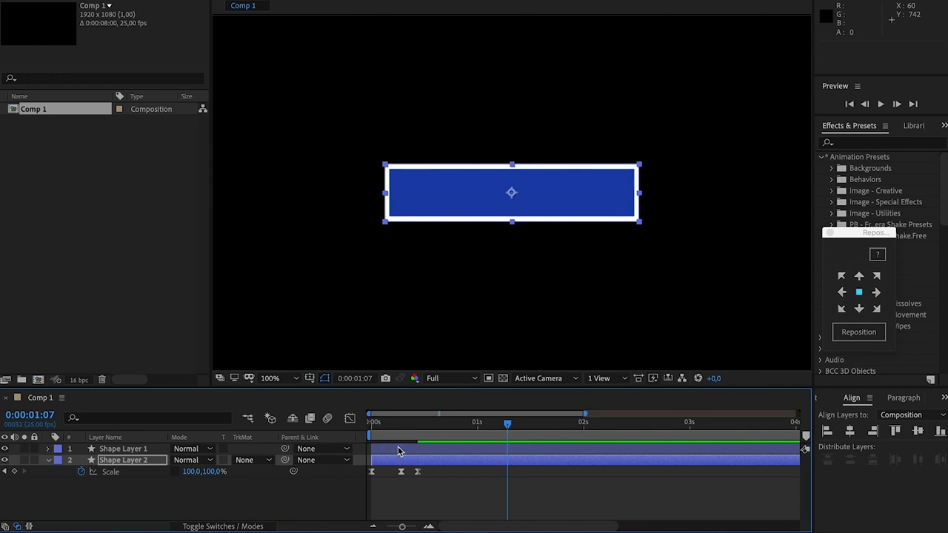
{"action": "left_click", "coordinate": [397, 451]}
{"action": "key", "text": "s"}
{"action": "left_click_drag", "start_coordinate": [370, 424], "coordinate": [392, 427]}
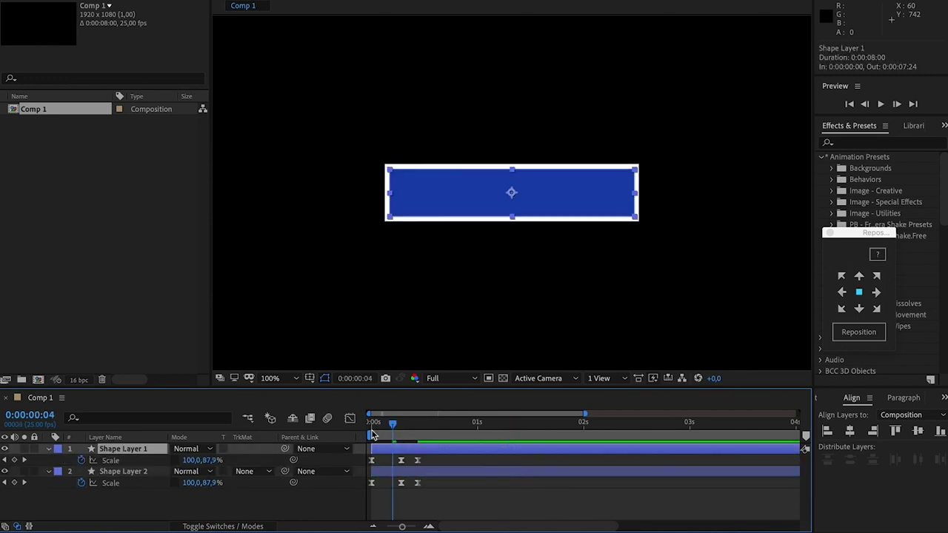
{"action": "left_click", "coordinate": [428, 485]}
{"action": "mouse_move", "coordinate": [427, 485]}
{"action": "left_mouse_down"}
{"action": "mouse_move", "coordinate": [366, 489]}
{"action": "mouse_move", "coordinate": [383, 489]}
{"action": "left_mouse_up"}
{"action": "left_click", "coordinate": [403, 486]}
Set Shape Layer 2's first Scale keyframe to 75,0% and preview the staggered bars
{"action": "left_click_drag", "start_coordinate": [384, 435], "coordinate": [383, 429]}
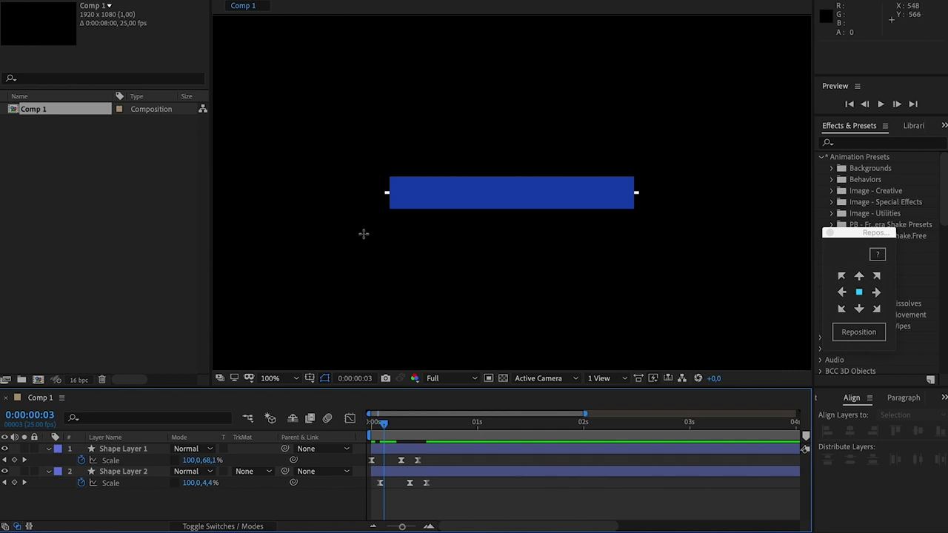
{"action": "left_click", "coordinate": [380, 424]}
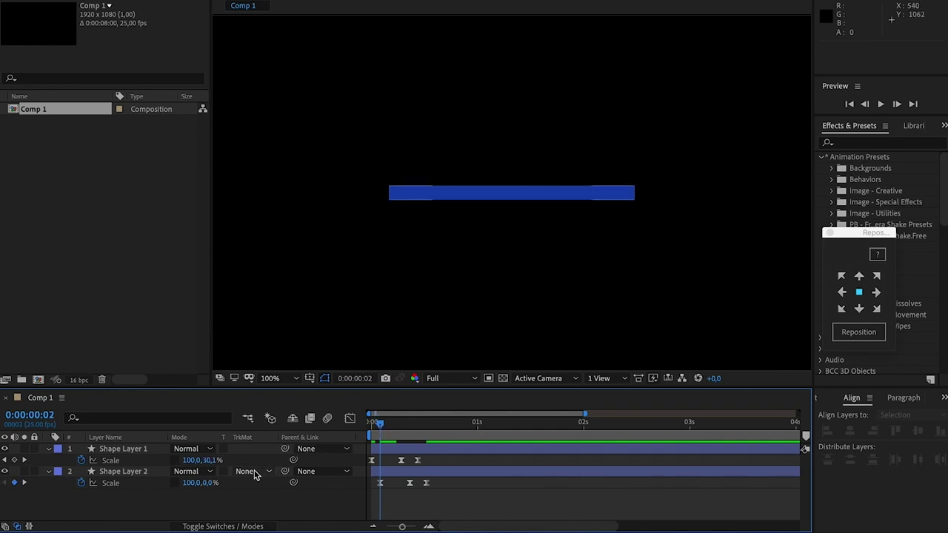
{"action": "left_click", "coordinate": [192, 483]}
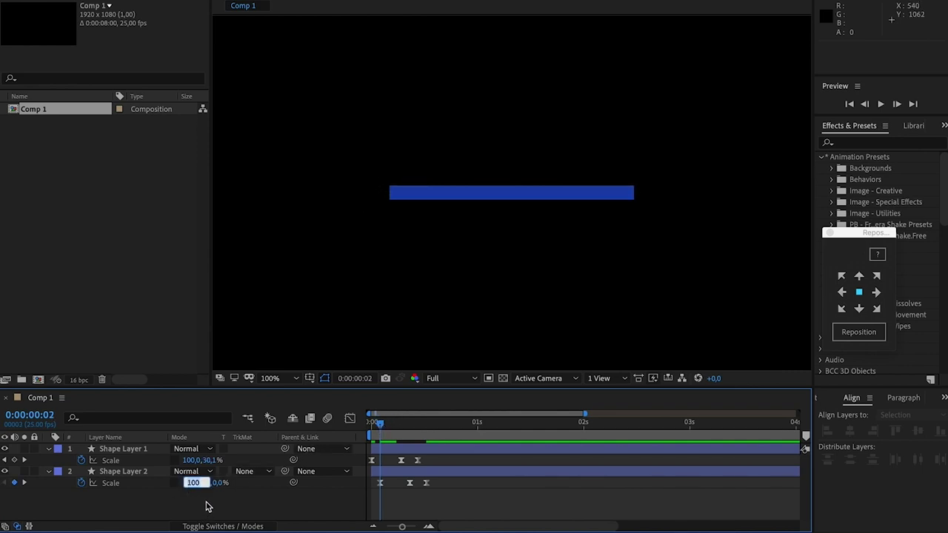
{"action": "type", "text": "75"}
{"action": "key", "text": "Return"}
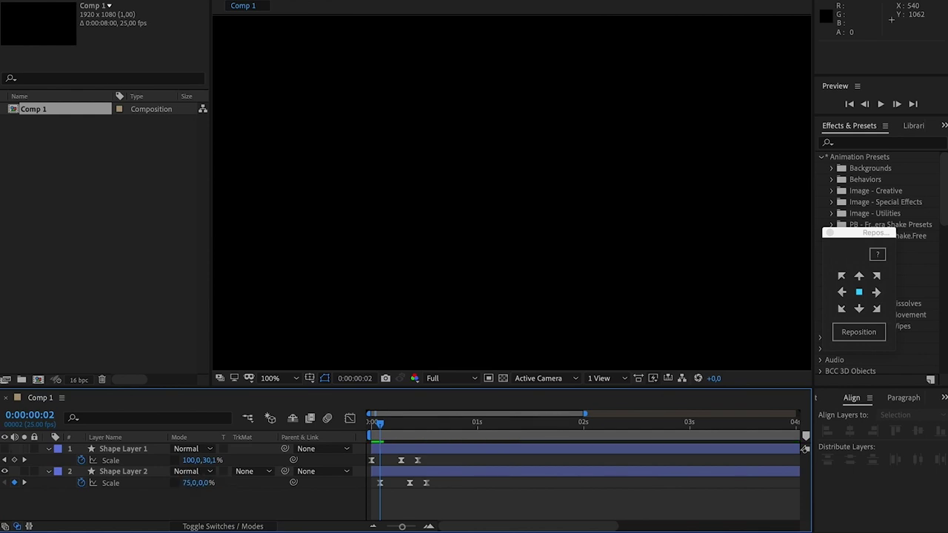
{"action": "key", "text": "space"}
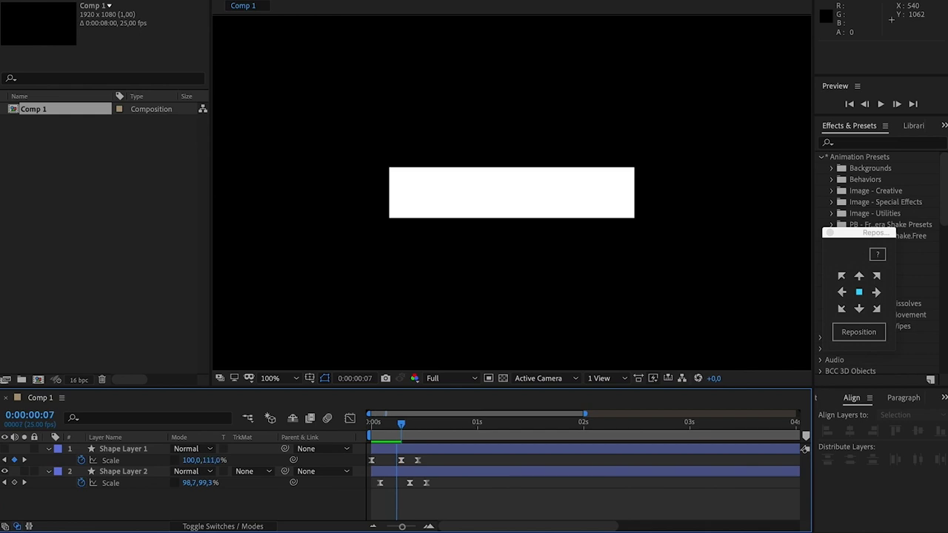
{"action": "key", "text": "space"}
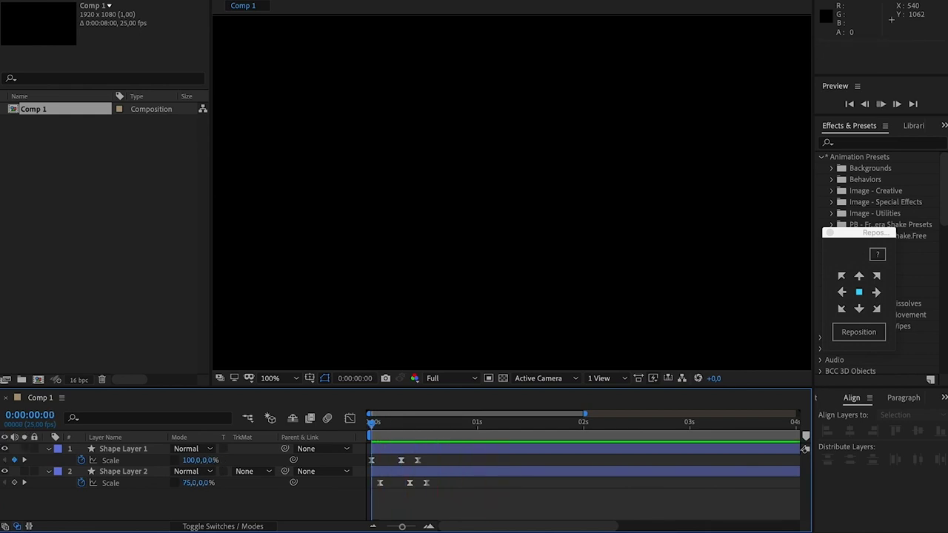
{"action": "left_click", "coordinate": [405, 423]}
{"action": "left_click", "coordinate": [448, 422]}
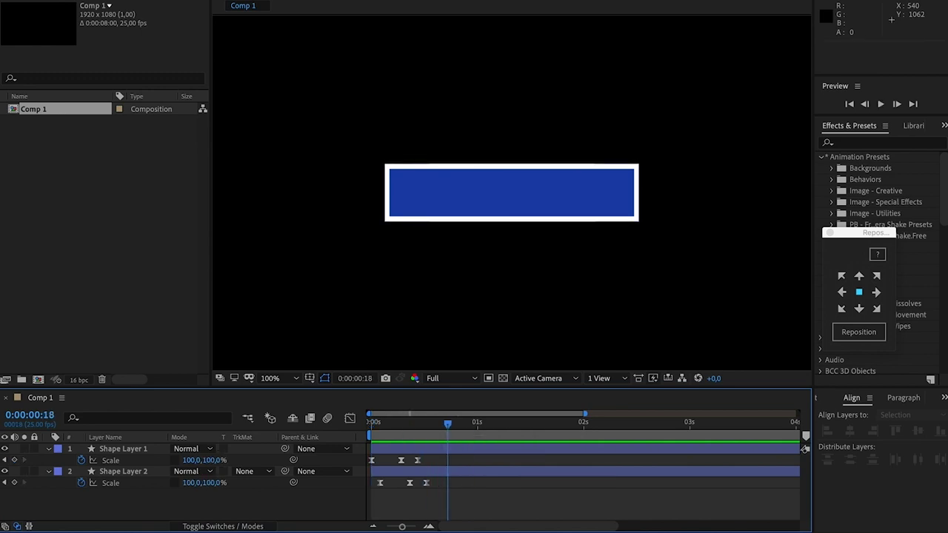
{"action": "left_click", "coordinate": [49, 448]}
{"action": "left_click", "coordinate": [48, 460]}
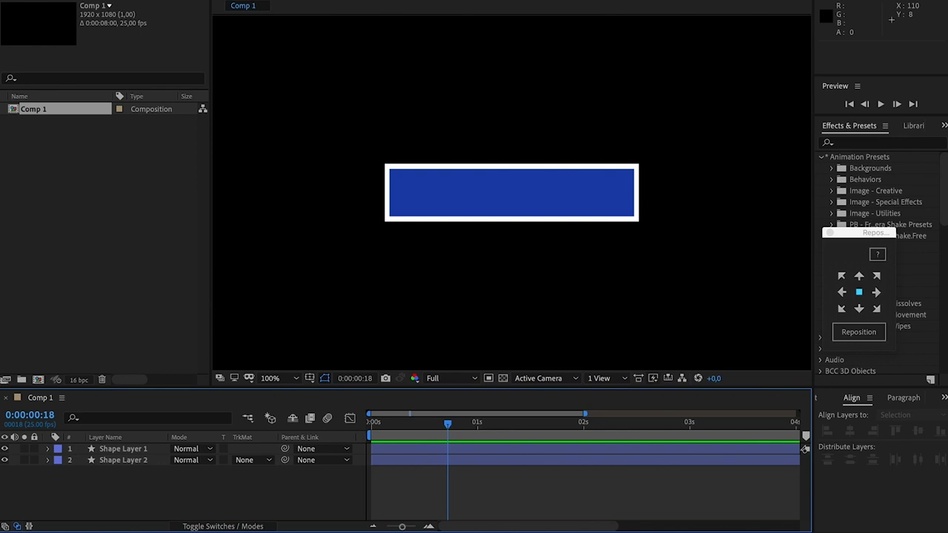
Draw a thin white stripe, duplicate it twice side by side, and rotate the layer 20°
{"action": "left_click_drag", "start_coordinate": [417, 141], "coordinate": [424, 240]}
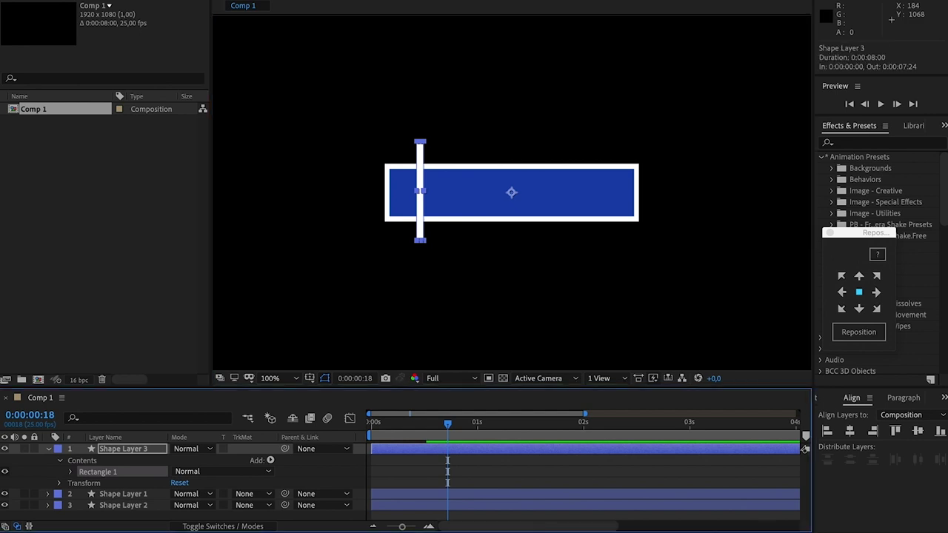
{"action": "key", "text": "ctrl+d"}
{"action": "left_click_drag", "start_coordinate": [422, 186], "coordinate": [446, 186]}
{"action": "key", "text": "ctrl+d"}
{"action": "key", "text": "Right"}
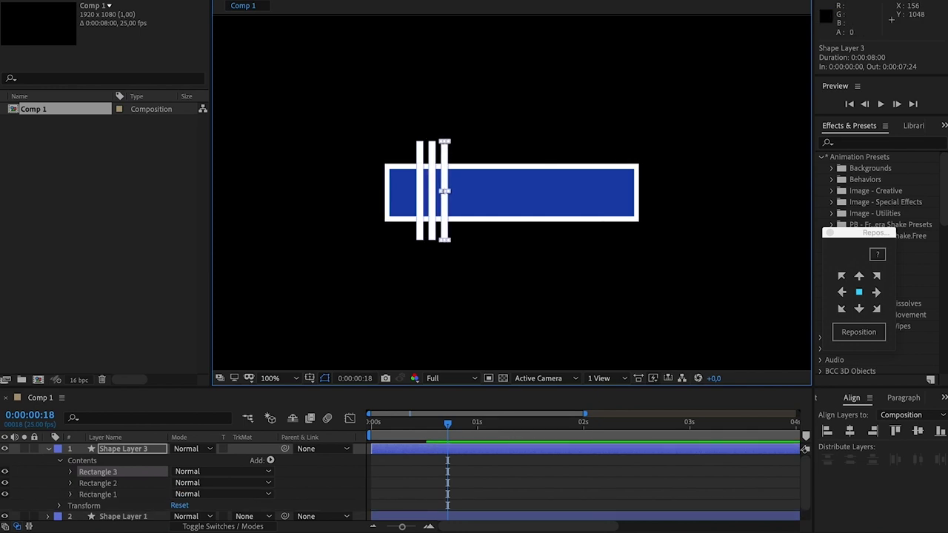
{"action": "key", "text": "r"}
{"action": "left_click_drag", "start_coordinate": [185, 460], "coordinate": [204, 459]}
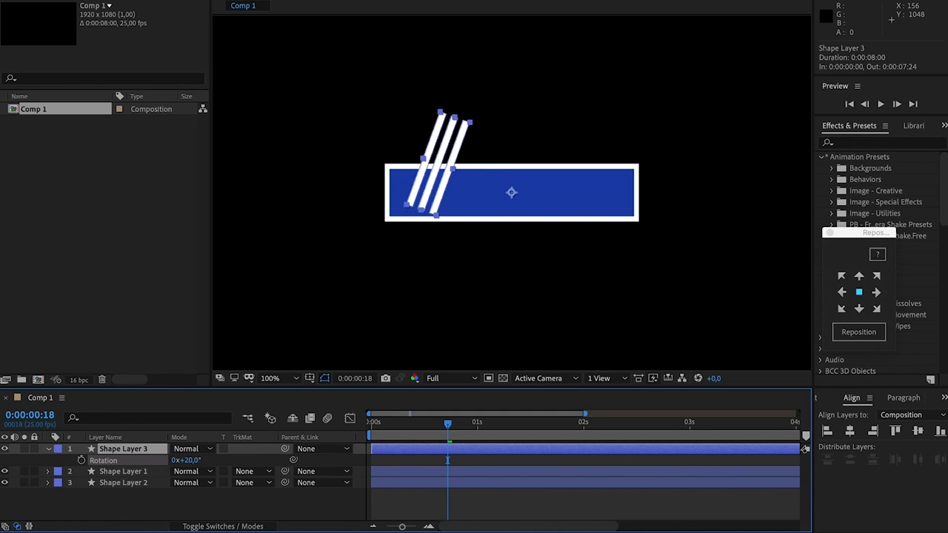
Re-centre the stripes' anchor, tilt them 22°, and move them onto the bar's left end
{"action": "key", "text": "ctrl+z"}
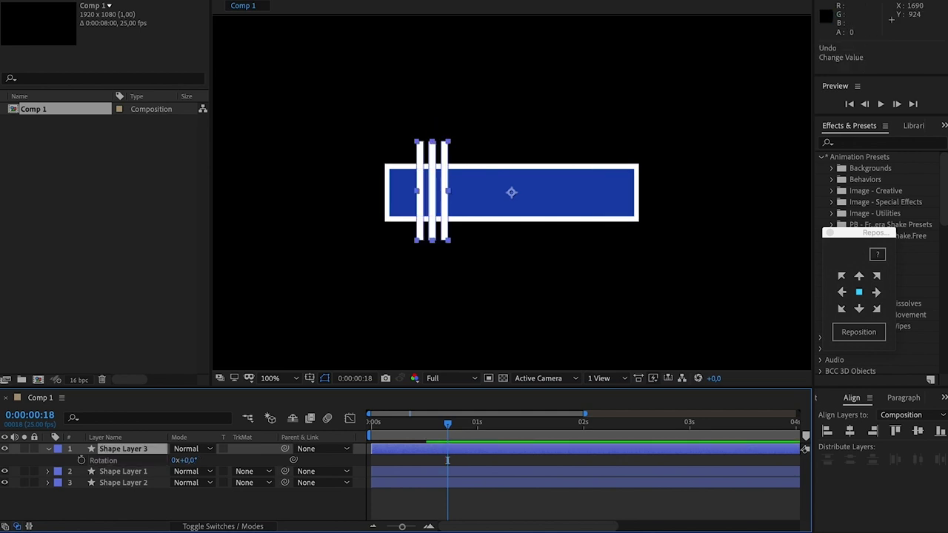
{"action": "left_click", "coordinate": [858, 331]}
{"action": "left_click_drag", "start_coordinate": [185, 459], "coordinate": [201, 459]}
{"action": "left_click_drag", "start_coordinate": [439, 174], "coordinate": [410, 178]}
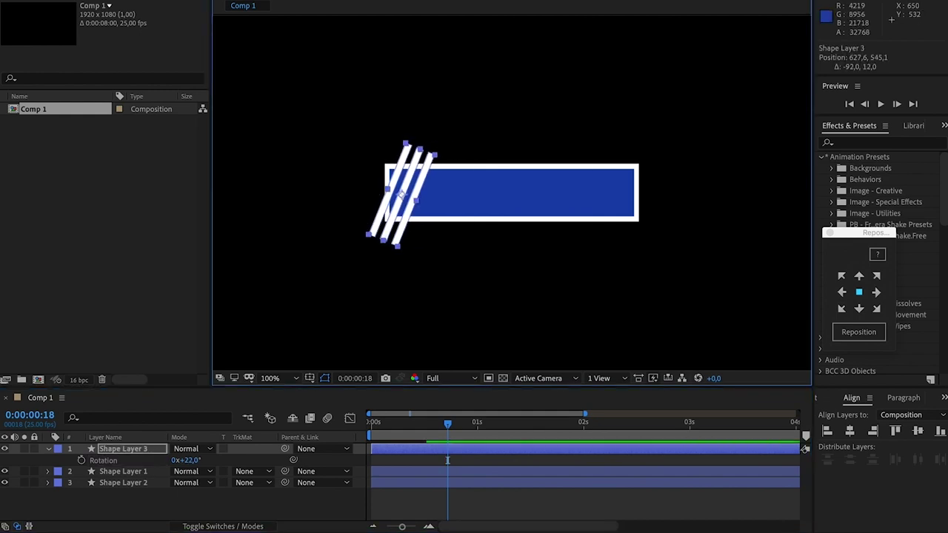
Enable Preserve Underlying Transparency so the stripes clip inside the bar, comparing it on and off
{"action": "left_click", "coordinate": [223, 449]}
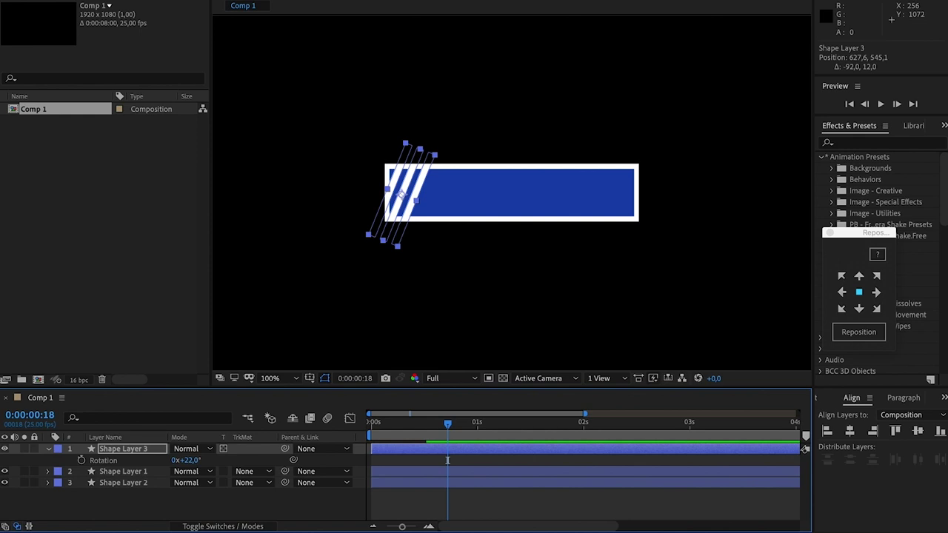
{"action": "left_click", "coordinate": [448, 459]}
{"action": "key", "text": "ctrl+z"}
{"action": "key", "text": "ctrl+shift+z"}
{"action": "key", "text": "ctrl+z"}
{"action": "key", "text": "ctrl+shift+z"}
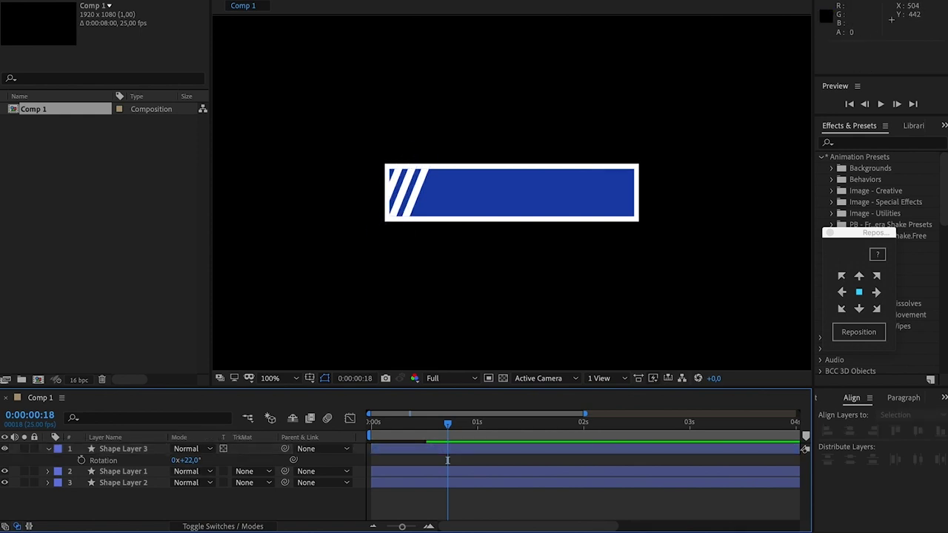
{"action": "left_click", "coordinate": [448, 460]}
{"action": "key", "text": "r"}
{"action": "key", "text": "F2"}
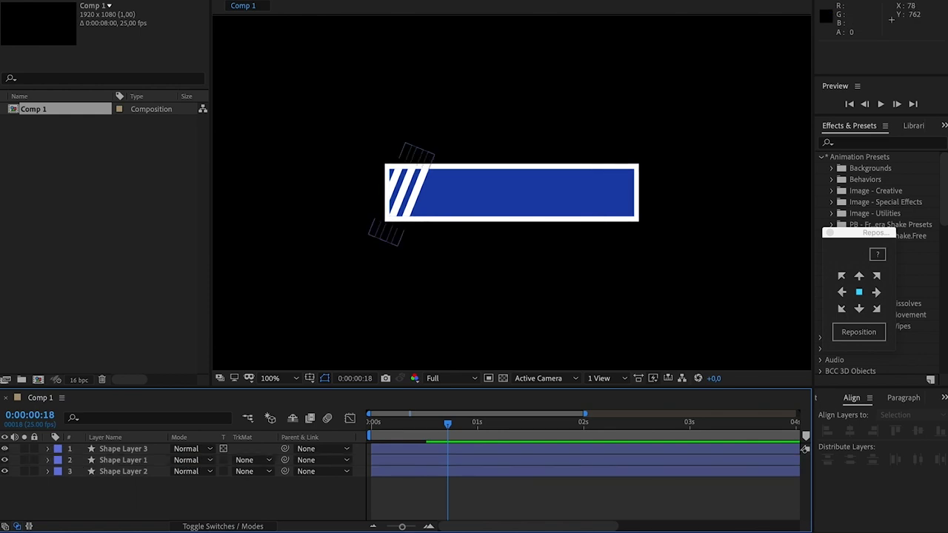
Preview the striped banner animation from the start
{"action": "key", "text": "space"}
{"action": "key", "text": "space"}
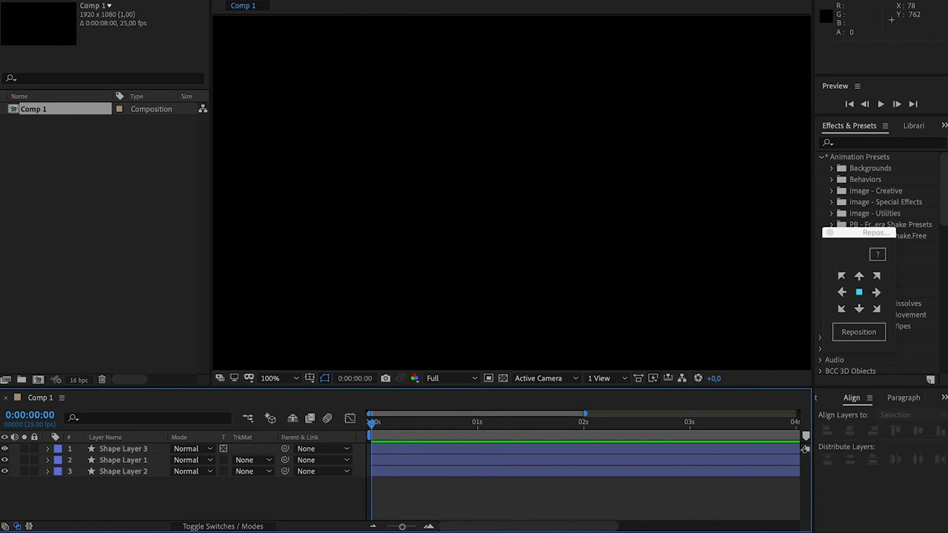
{"action": "key", "text": "space"}
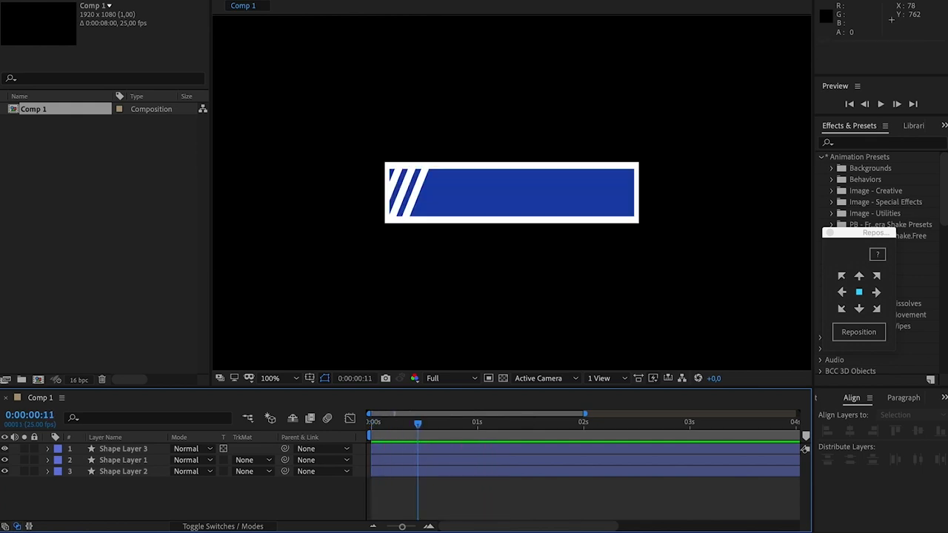
{"action": "key", "text": "space"}
{"action": "key", "text": "minus"}
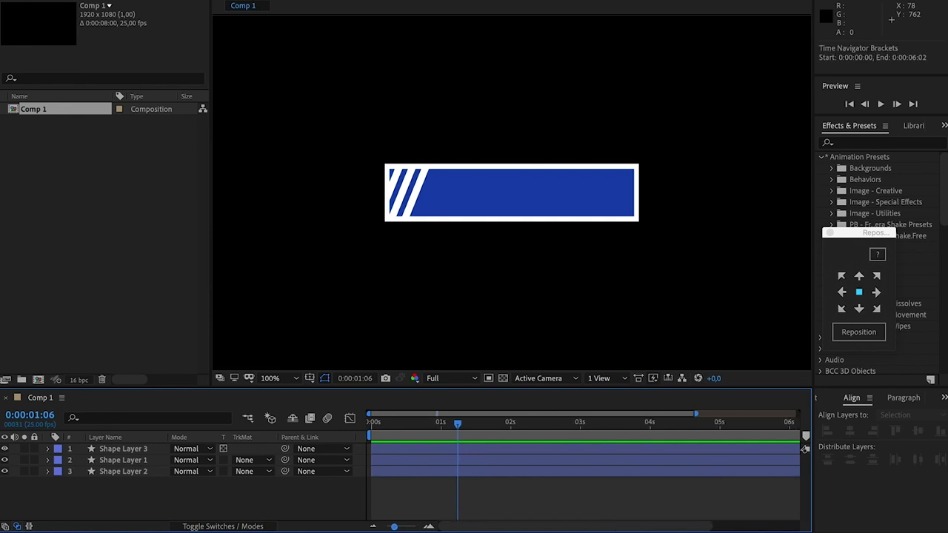
{"action": "key", "text": "space"}
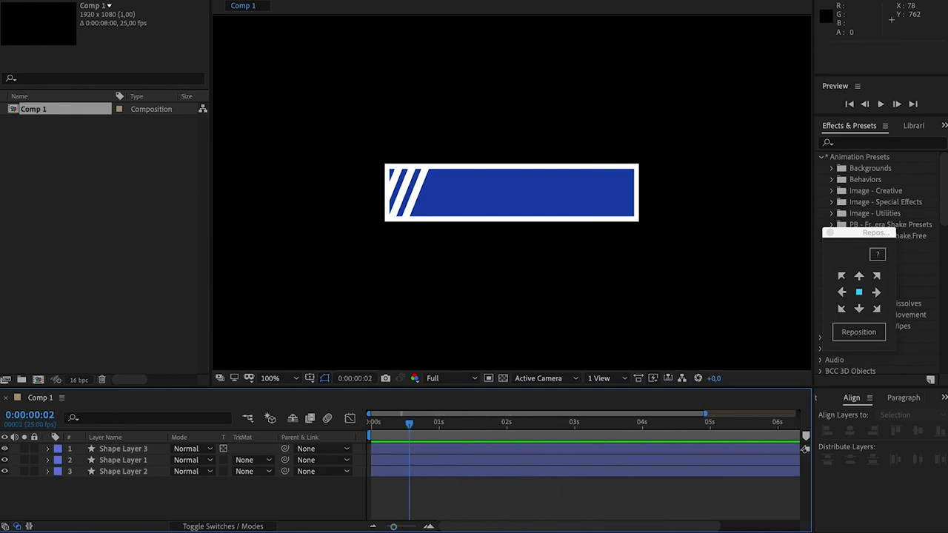
{"action": "key", "text": "Home"}
{"action": "key", "text": "space"}
{"action": "key", "text": "space"}
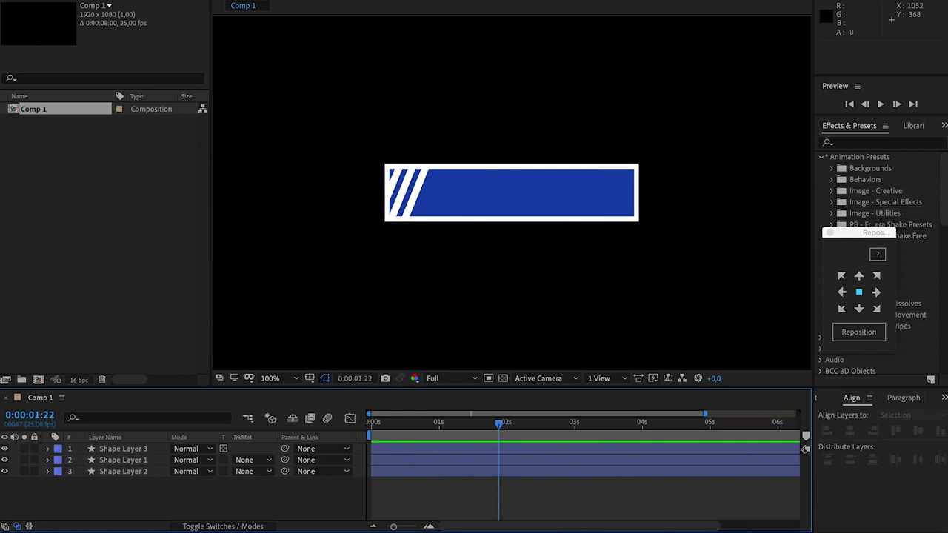
{"action": "key", "text": "ctrl+t"}
{"action": "left_click", "coordinate": [556, 137]}
{"action": "type", "text": "vlog#12"}
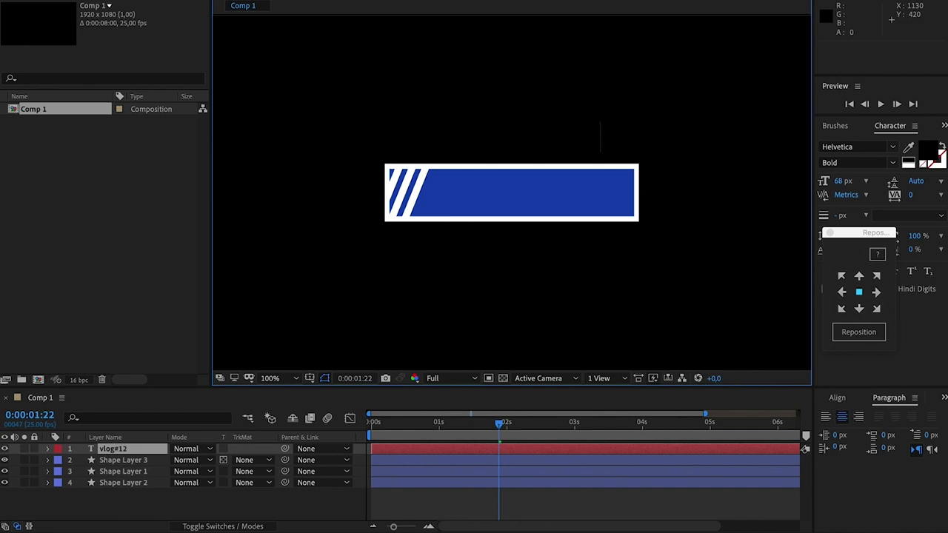
Make the VLOG#12 title white (ffffff) at 41 px and place it above the bar's right end
{"action": "key", "text": "ctrl+a"}
{"action": "left_click", "coordinate": [926, 152]}
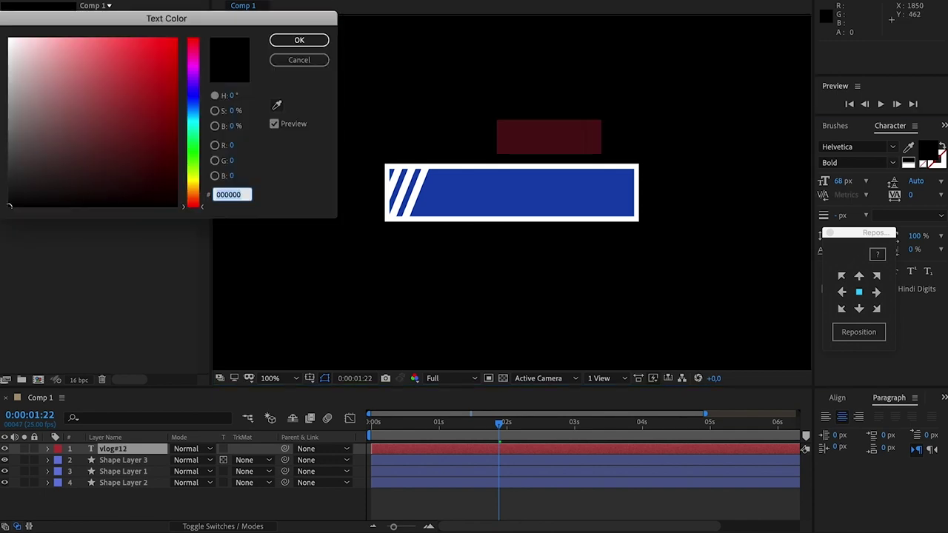
{"action": "type", "text": "ffffff"}
{"action": "key", "text": "Return"}
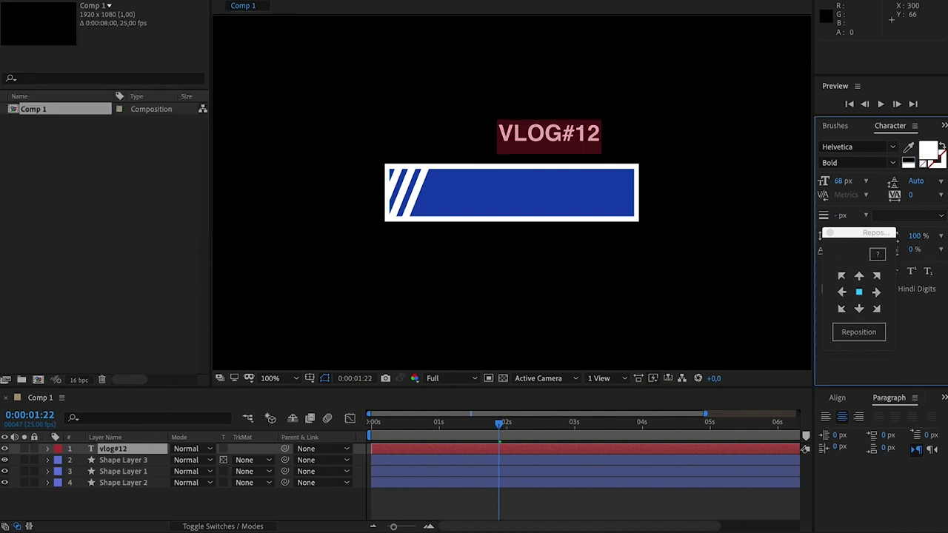
{"action": "key", "text": "ctrl+shift+comma"}
{"action": "key", "text": "ctrl+shift+comma"}
{"action": "key", "text": "ctrl+shift+comma"}
{"action": "key", "text": "ctrl+shift+comma"}
{"action": "key", "text": "ctrl+shift+comma"}
{"action": "key", "text": "ctrl+shift+comma"}
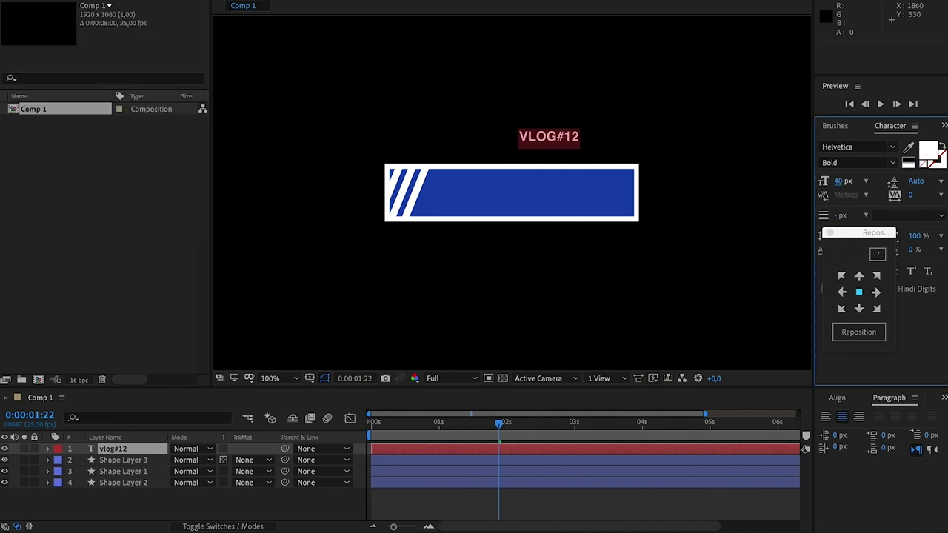
{"action": "key", "text": "ctrl+shift+period"}
{"action": "key", "text": "Escape"}
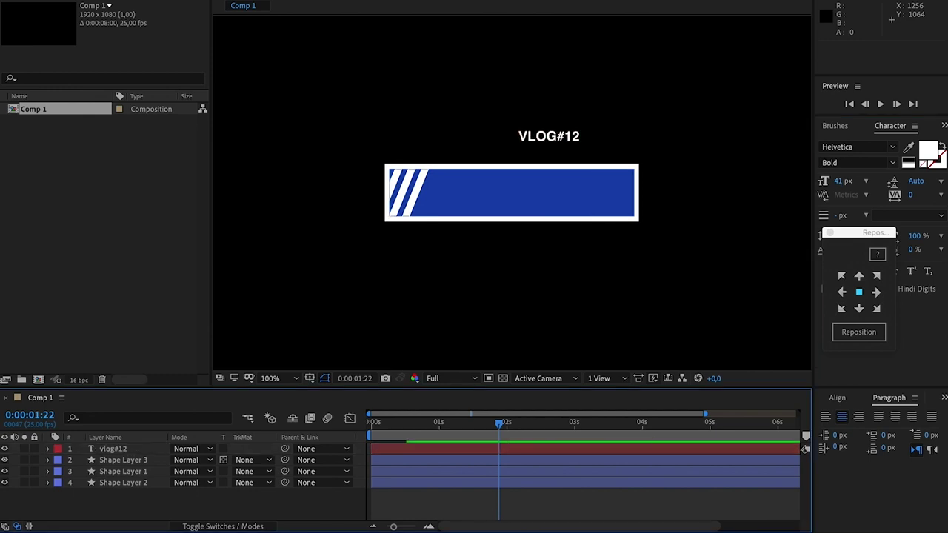
{"action": "left_click_drag", "start_coordinate": [561, 135], "coordinate": [607, 157]}
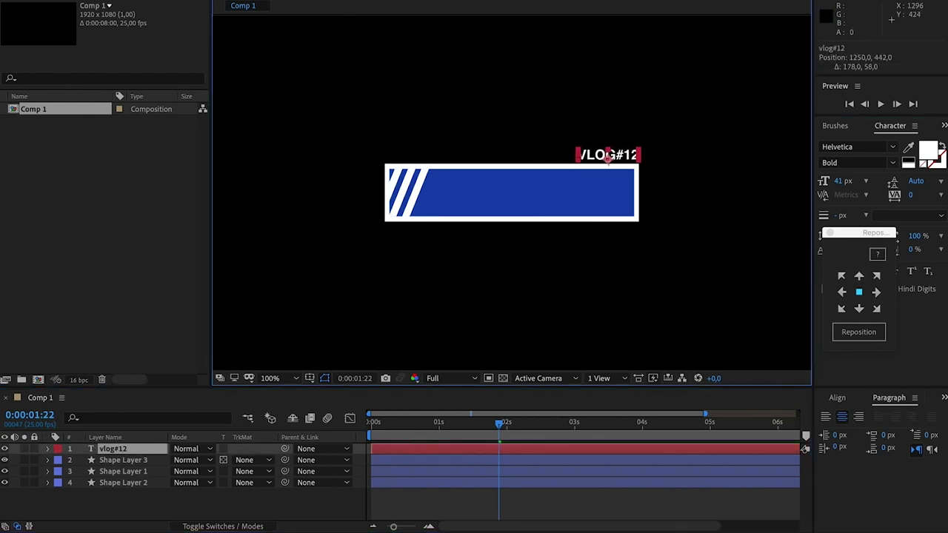
{"action": "left_click", "coordinate": [593, 503]}
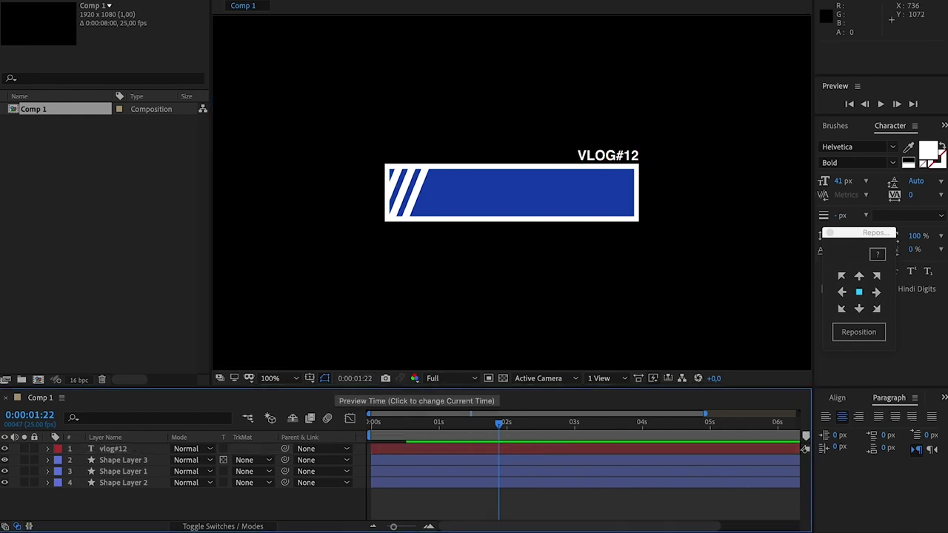
Type 'beach day' inside the blue bar and set it to 85 px
{"action": "left_click", "coordinate": [459, 191]}
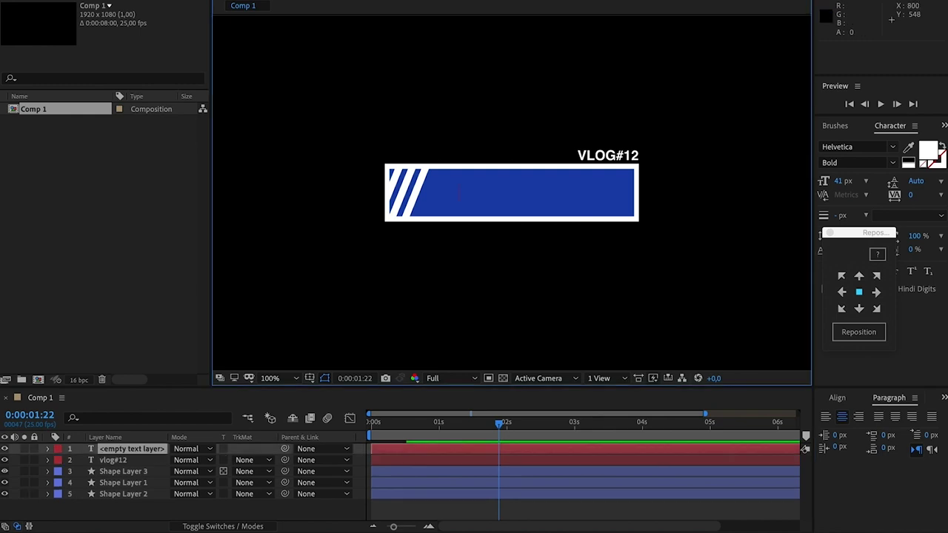
{"action": "type", "text": "beach day"}
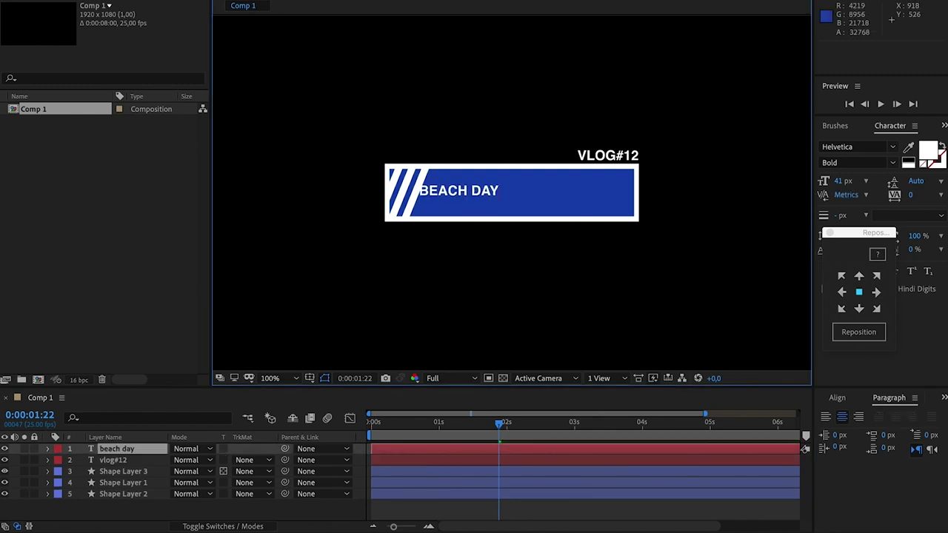
{"action": "key", "text": "ctrl+a"}
{"action": "left_click_drag", "start_coordinate": [838, 181], "coordinate": [862, 181]}
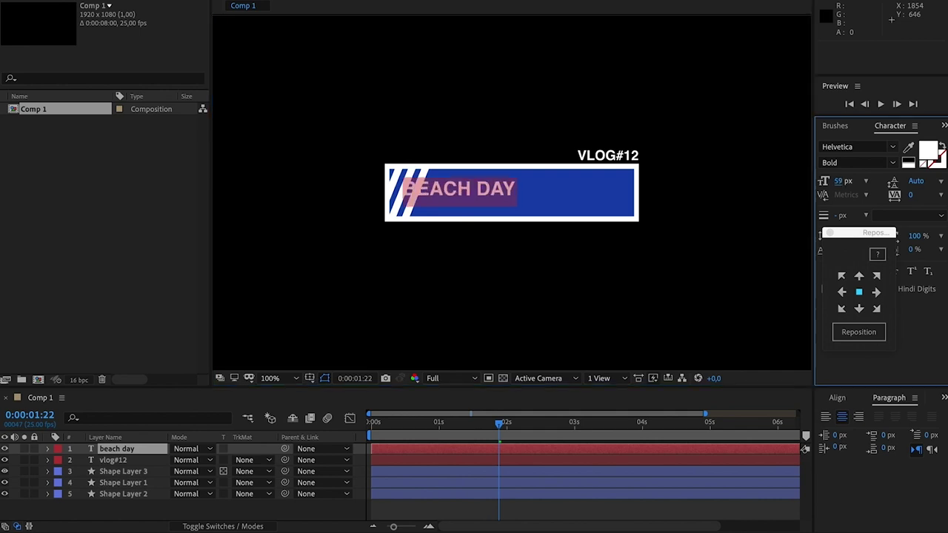
{"action": "key", "text": "Escape"}
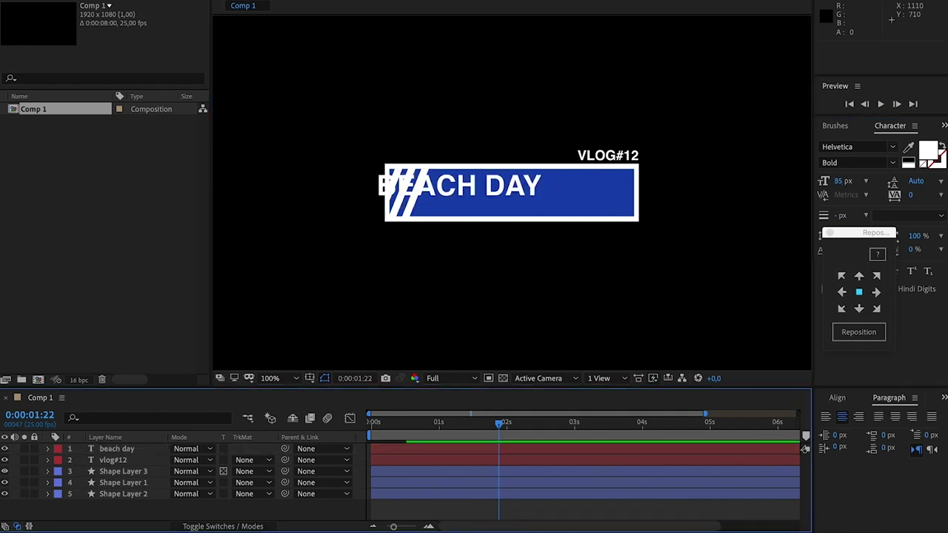
Centre BEACH DAY horizontally and vertically in the bar, then preview from the start
{"action": "left_click", "coordinate": [837, 398]}
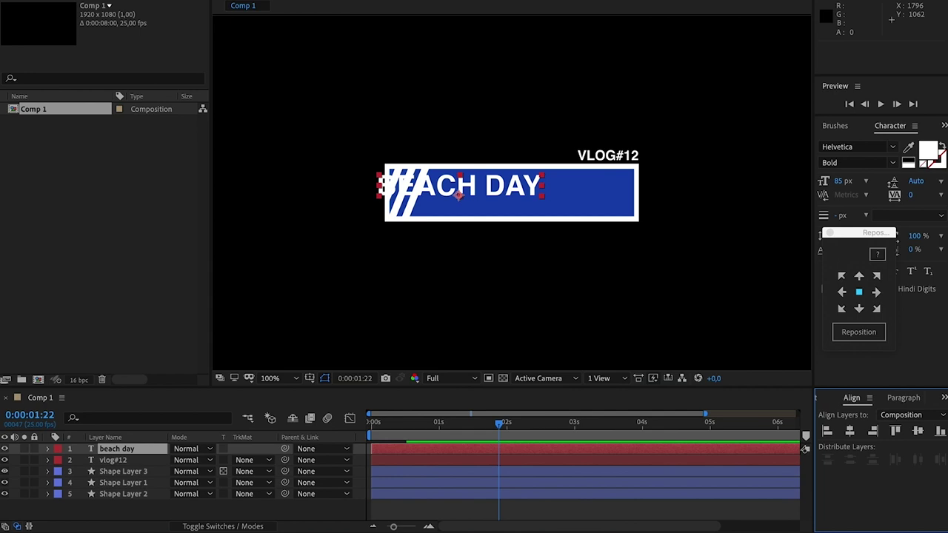
{"action": "left_click", "coordinate": [849, 430]}
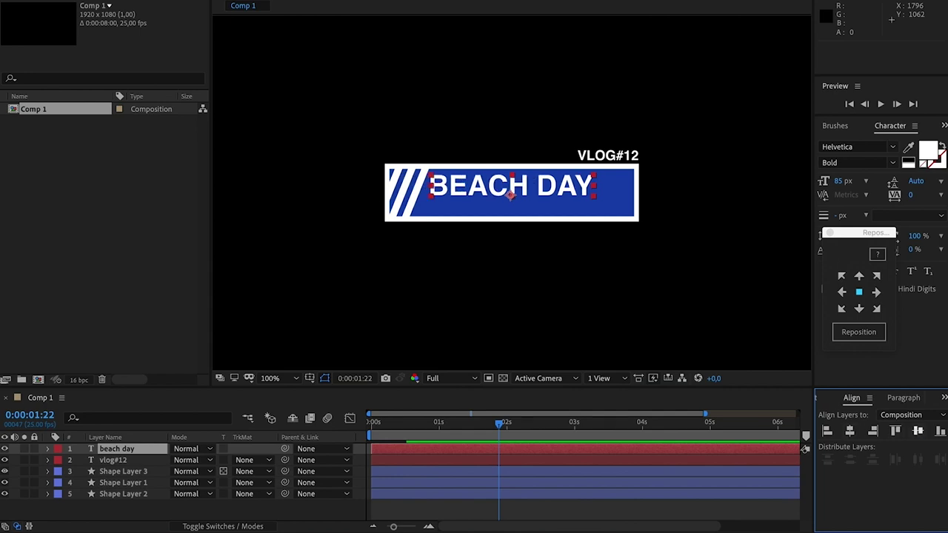
{"action": "left_click", "coordinate": [917, 430]}
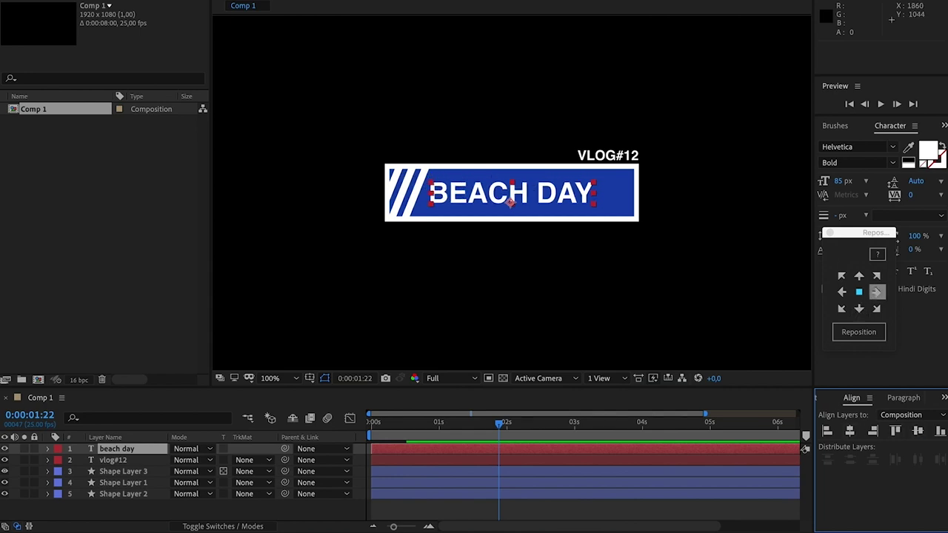
{"action": "left_click", "coordinate": [858, 331]}
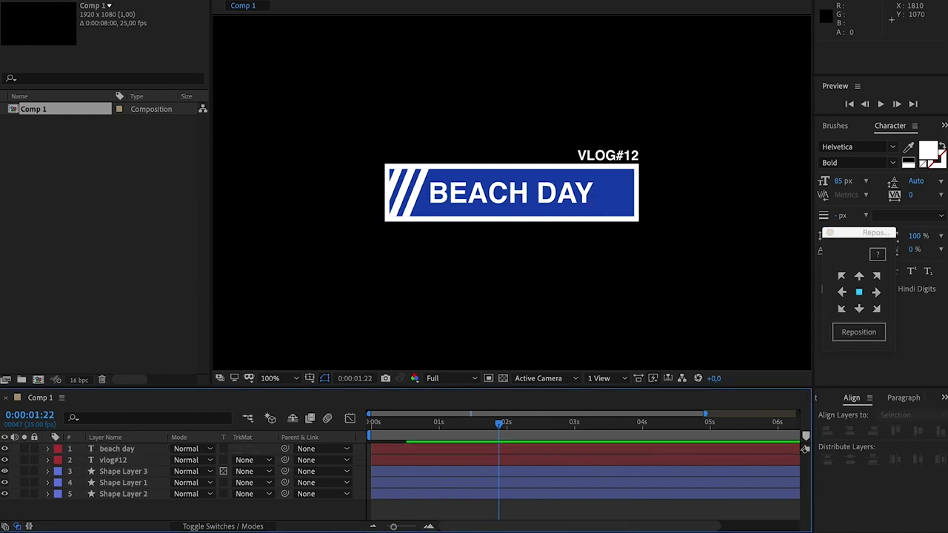
{"action": "key", "text": "Home"}
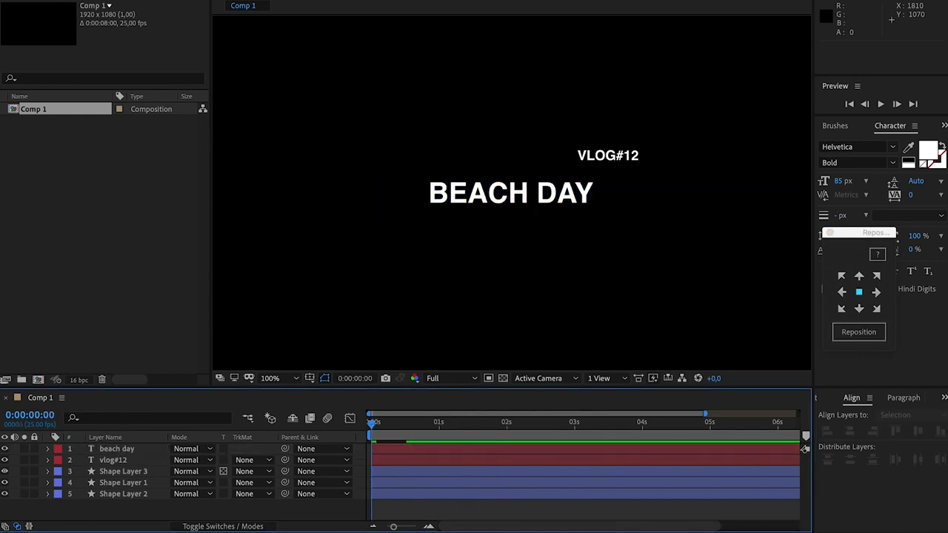
{"action": "key", "text": "space"}
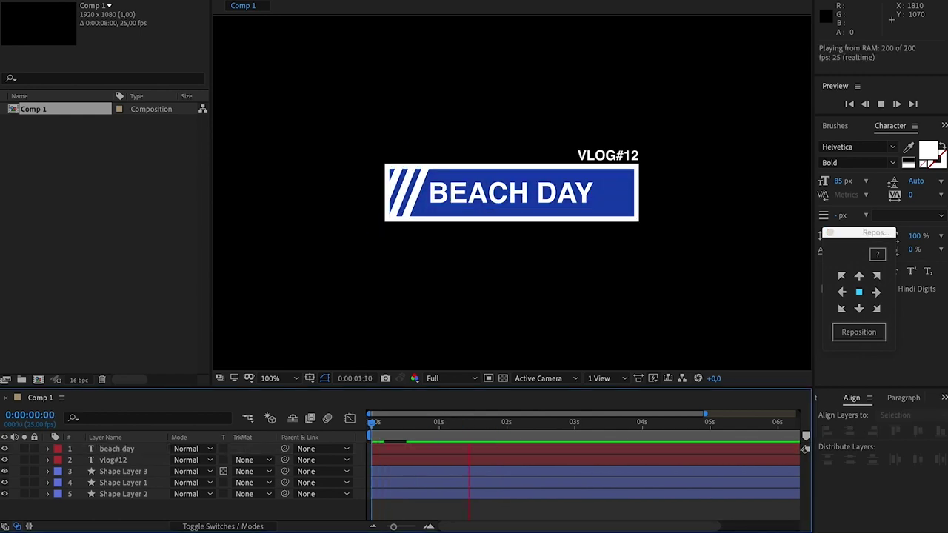
{"action": "key", "text": "space"}
{"action": "key", "text": "Page_Up"}
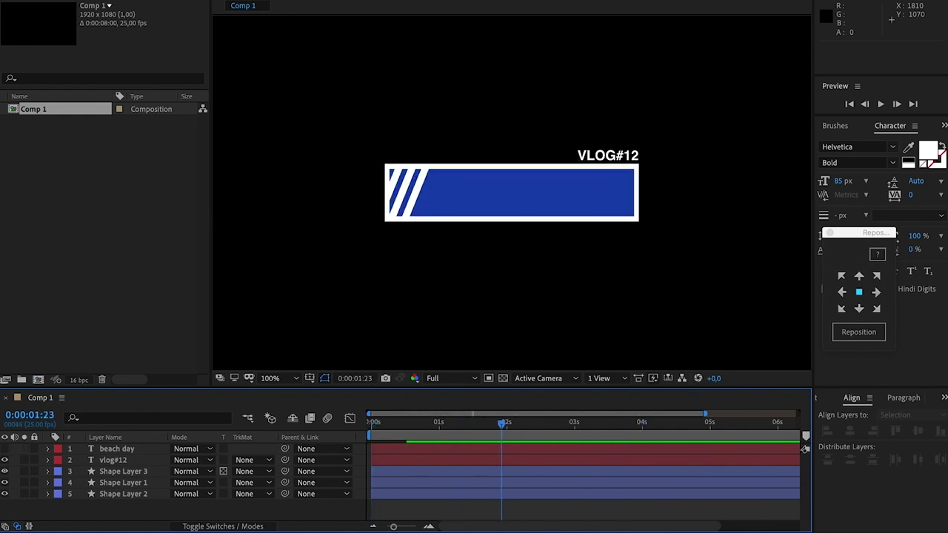
Keyframe VLOG#12's Position to start inside the bar and rise above it by 0:19
{"action": "left_click", "coordinate": [607, 157]}
{"action": "key", "text": "p"}
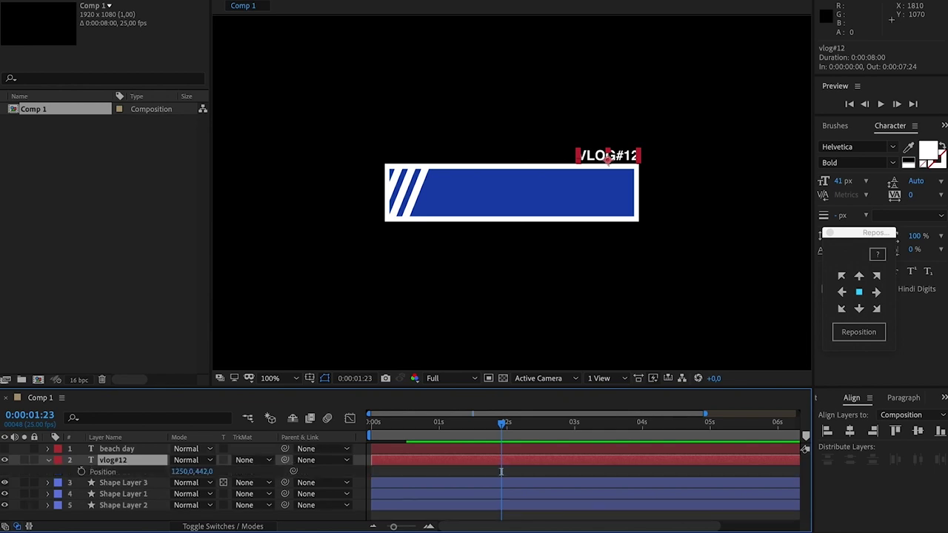
{"action": "key", "text": "alt+shift+p"}
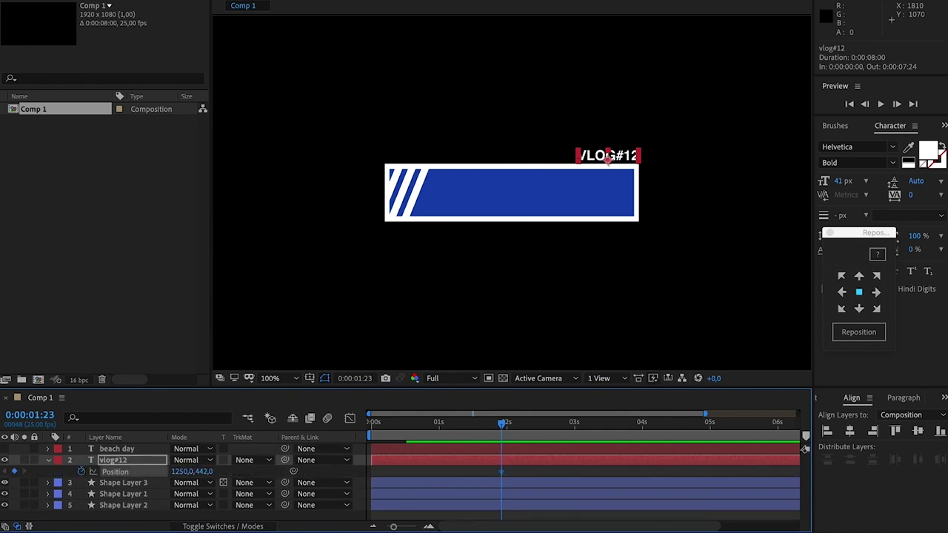
{"action": "left_click_drag", "start_coordinate": [502, 422], "coordinate": [412, 422]}
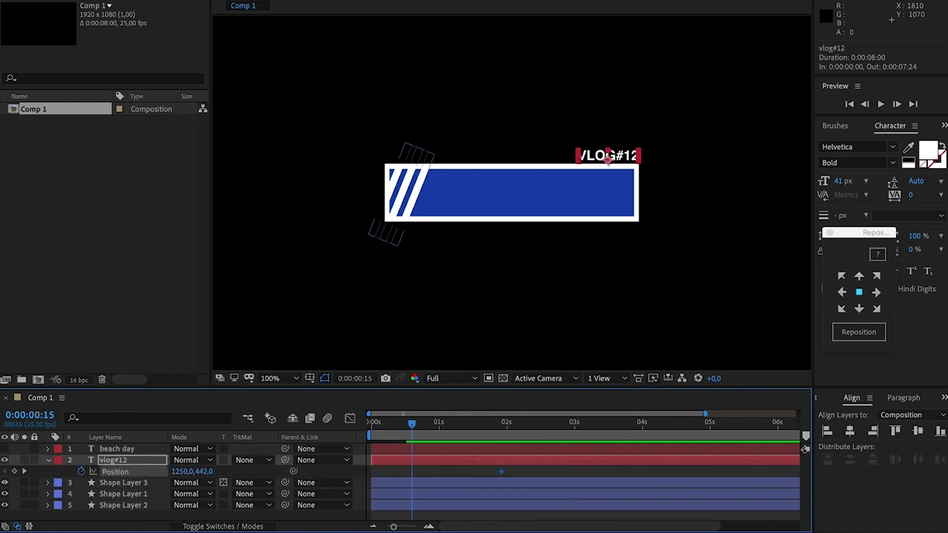
{"action": "left_click_drag", "start_coordinate": [502, 471], "coordinate": [422, 471]}
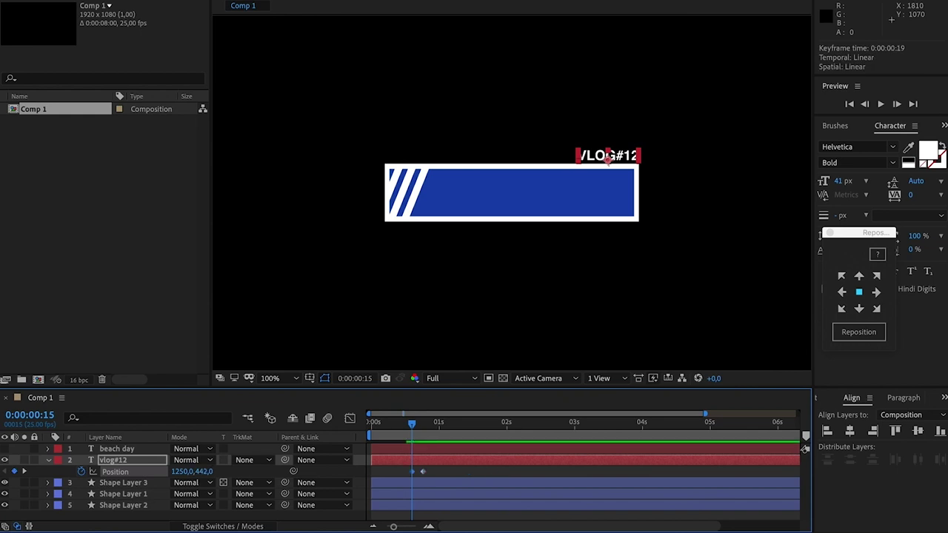
{"action": "left_click_drag", "start_coordinate": [607, 158], "coordinate": [607, 182]}
{"action": "key", "text": "F2"}
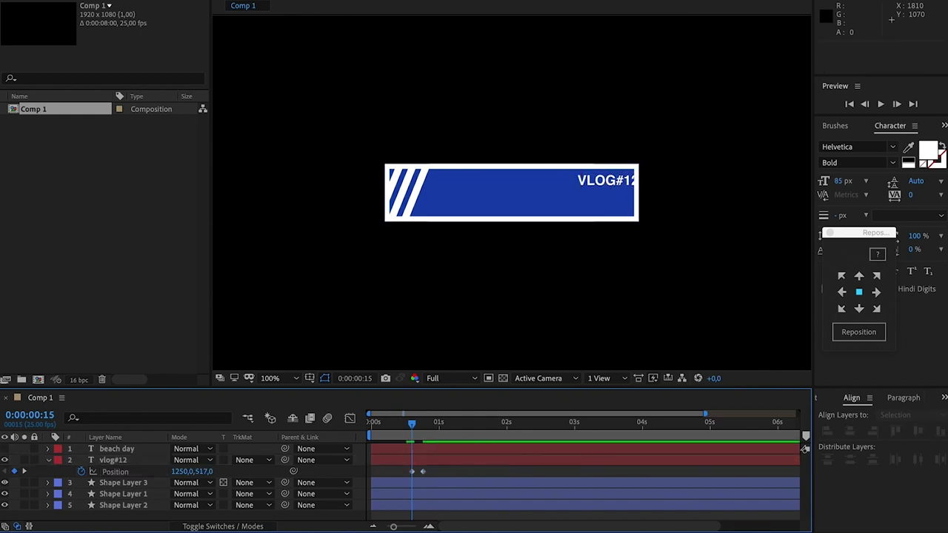
{"action": "left_click_drag", "start_coordinate": [607, 182], "coordinate": [607, 168]}
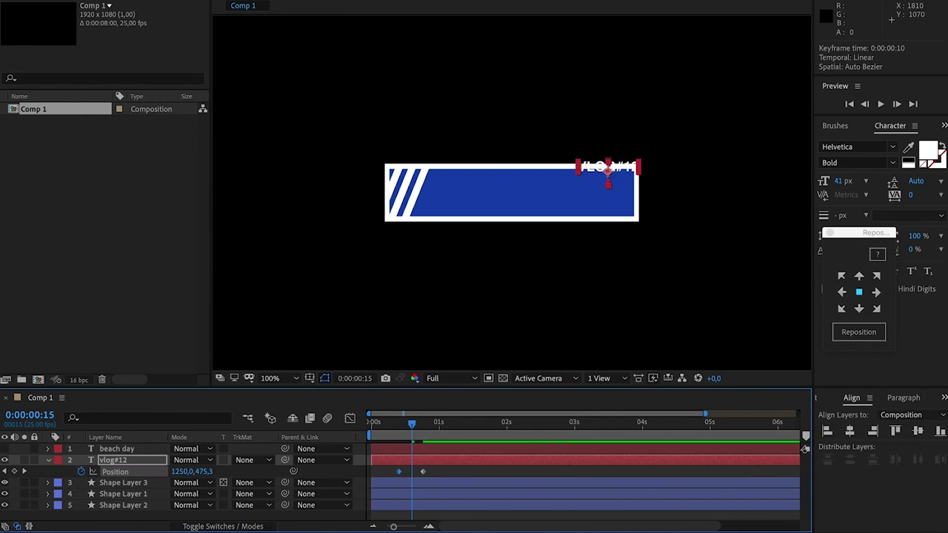
Apply Easy Ease to the Position keyframes and sharpen the speed curve for snappier motion
{"action": "right_click", "coordinate": [422, 471]}
{"action": "mouse_move", "coordinate": [488, 520]}
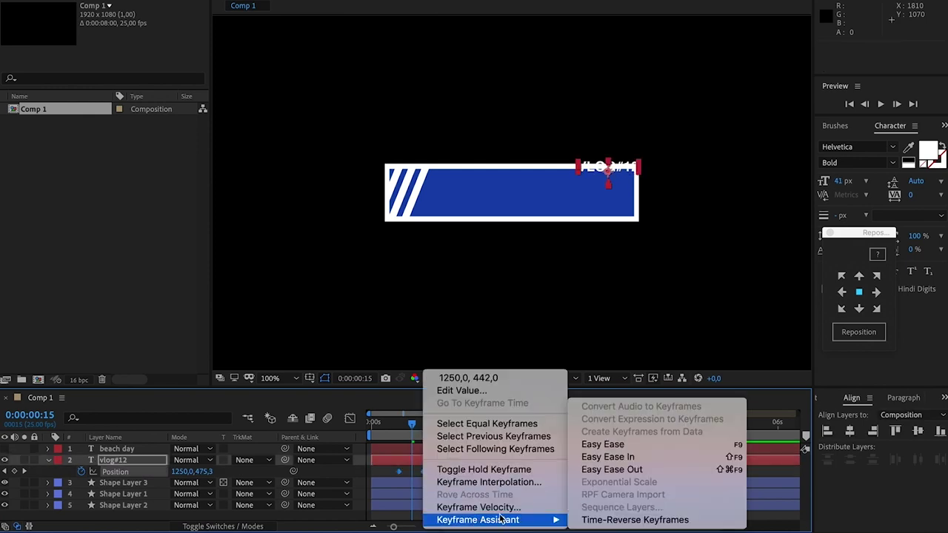
{"action": "left_click", "coordinate": [641, 445]}
{"action": "left_click", "coordinate": [351, 419]}
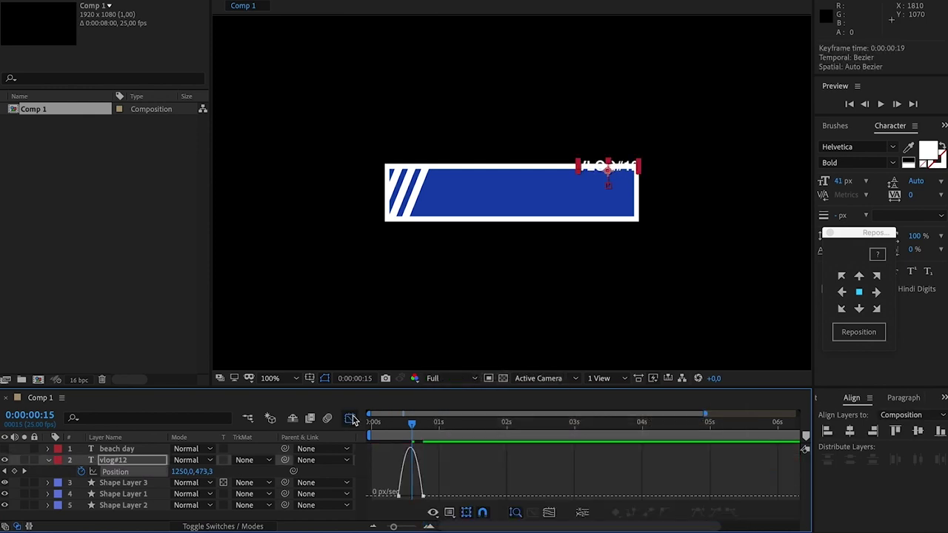
{"action": "left_click", "coordinate": [419, 497]}
{"action": "left_click_drag", "start_coordinate": [413, 499], "coordinate": [416, 500]}
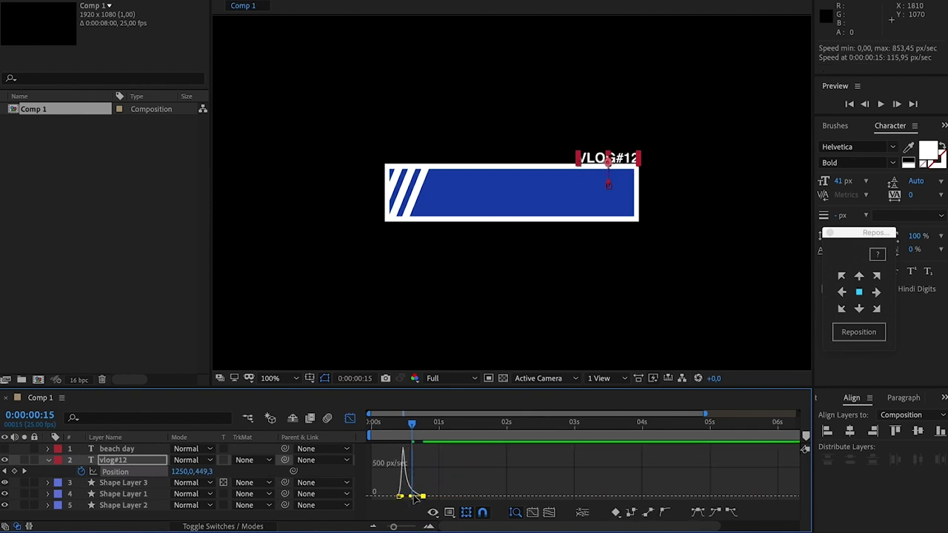
{"action": "left_click", "coordinate": [396, 428]}
{"action": "mouse_move", "coordinate": [391, 423]}
{"action": "left_mouse_down"}
{"action": "mouse_move", "coordinate": [331, 422]}
{"action": "mouse_move", "coordinate": [413, 425]}
{"action": "left_mouse_up"}
{"action": "left_click", "coordinate": [350, 419]}
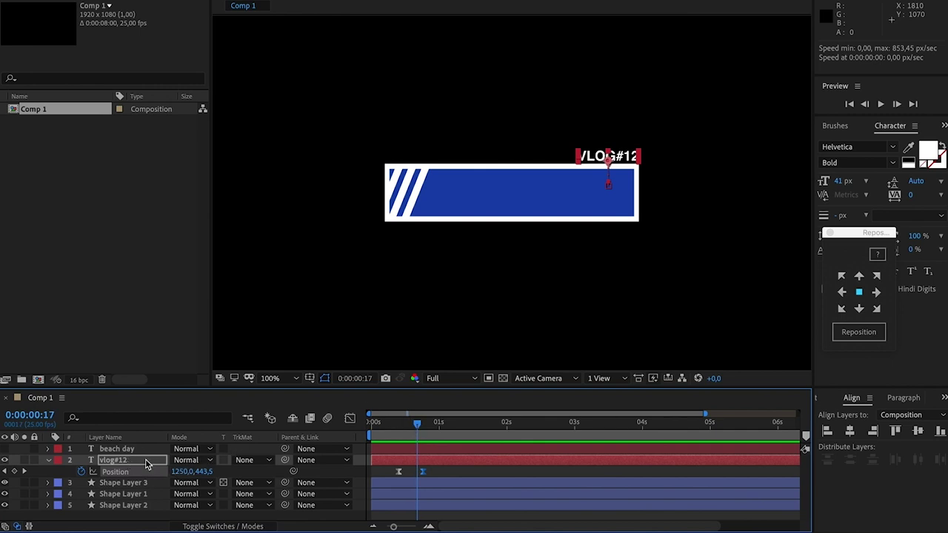
Move vlog#12 to the bottom, split it at frame 9 and delete the earlier piece
{"action": "left_click_drag", "start_coordinate": [146, 463], "coordinate": [138, 511]}
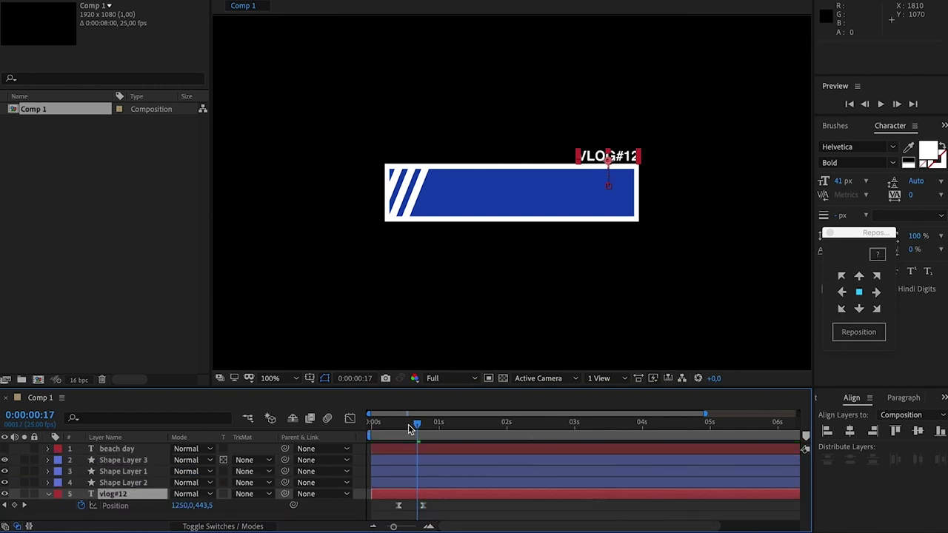
{"action": "left_click_drag", "start_coordinate": [409, 429], "coordinate": [377, 425]}
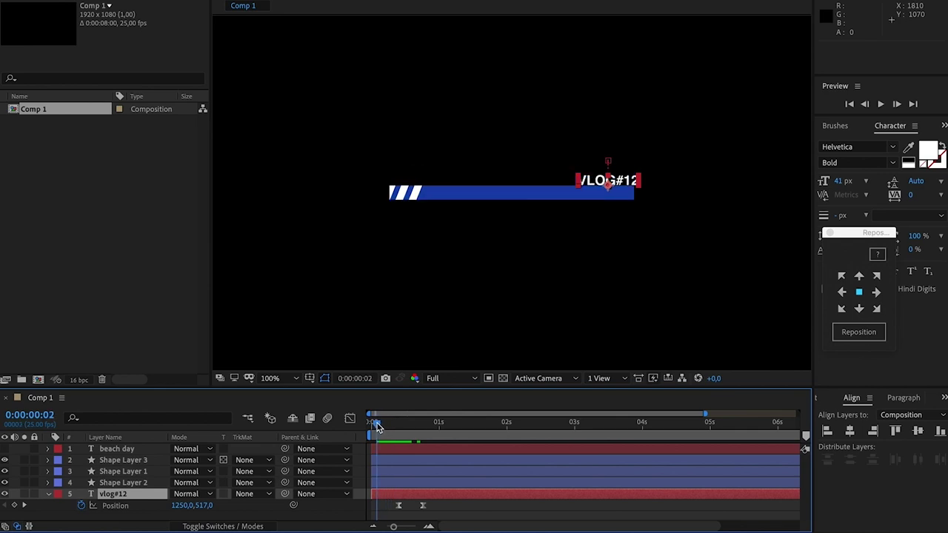
{"action": "left_click", "coordinate": [509, 516]}
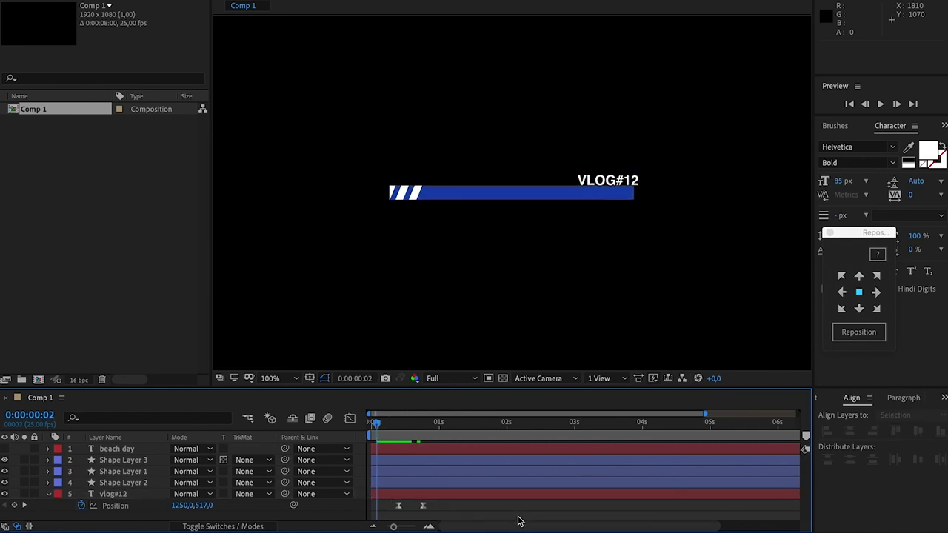
{"action": "key", "text": "Page_Down"}
{"action": "key", "text": "Page_Down"}
{"action": "key", "text": "Page_Down"}
{"action": "key", "text": "Page_Down"}
{"action": "key", "text": "Page_Down"}
{"action": "key", "text": "Page_Down"}
{"action": "left_click", "coordinate": [404, 496]}
{"action": "key", "text": "Page_Down"}
{"action": "key", "text": "ctrl+shift+d"}
{"action": "left_click", "coordinate": [393, 507]}
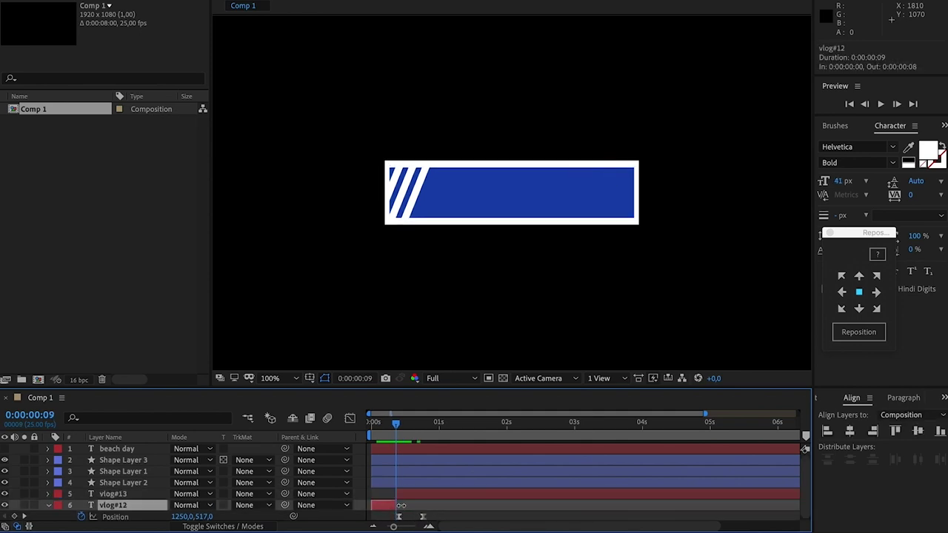
{"action": "key", "text": "Delete"}
{"action": "key", "text": "space"}
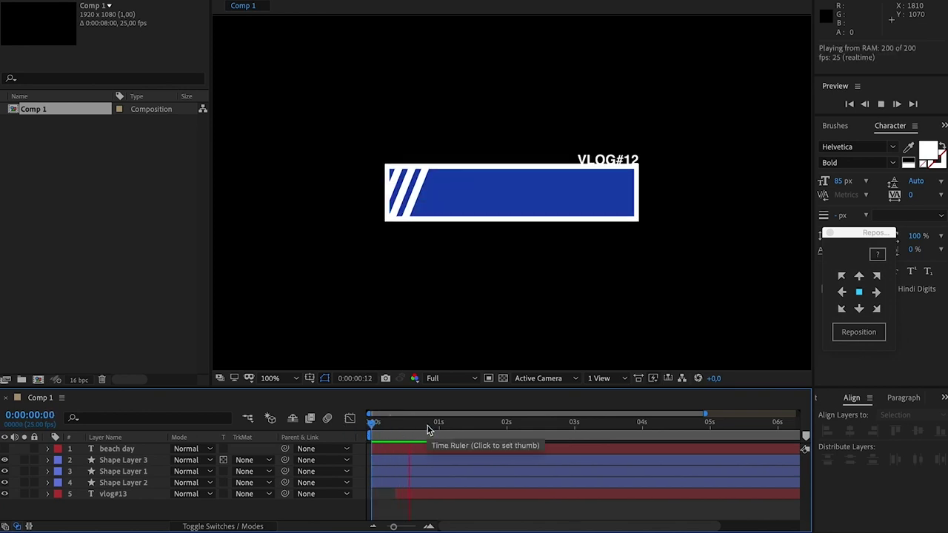
At 0:00:01:02, turn the beach day layer's visibility back on and select it
{"action": "left_click_drag", "start_coordinate": [425, 428], "coordinate": [444, 428]}
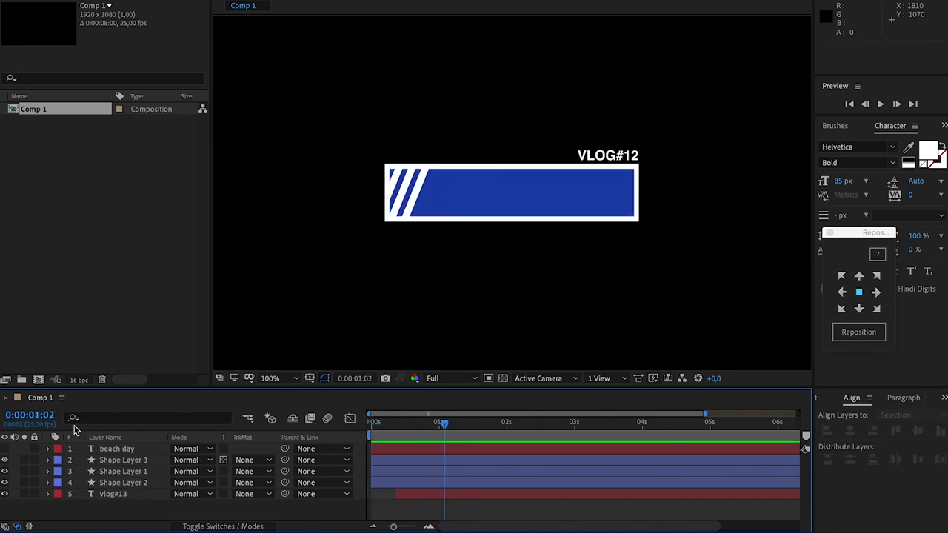
{"action": "left_click", "coordinate": [4, 448]}
{"action": "left_click", "coordinate": [126, 449]}
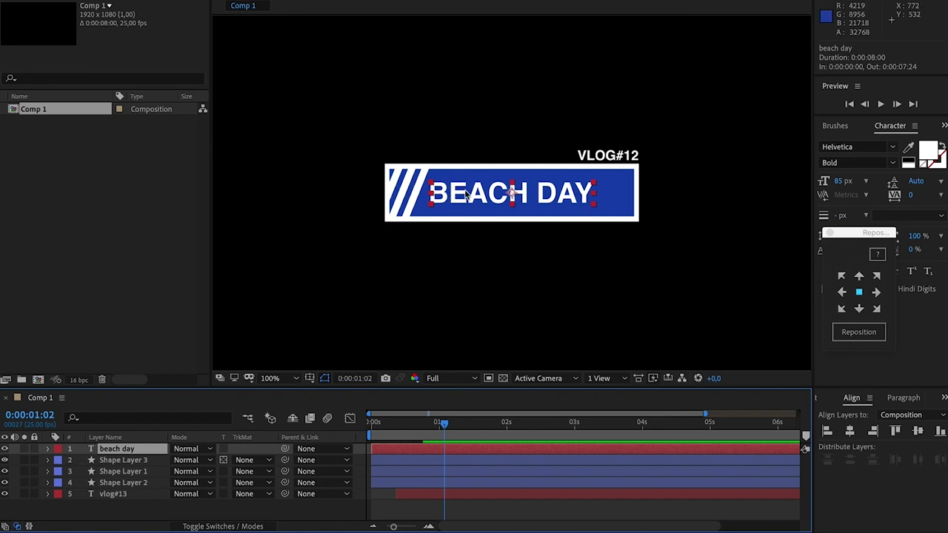
Keyframe BEACH DAY's Position, starting offset left out of the banner, and apply Easy Ease
{"action": "key", "text": "p"}
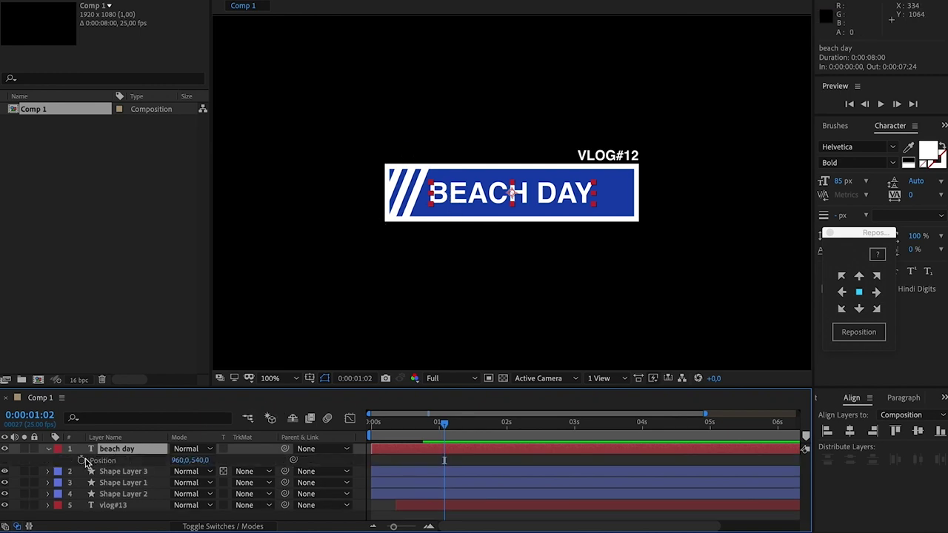
{"action": "left_click", "coordinate": [82, 460]}
{"action": "left_click_drag", "start_coordinate": [445, 459], "coordinate": [455, 460]}
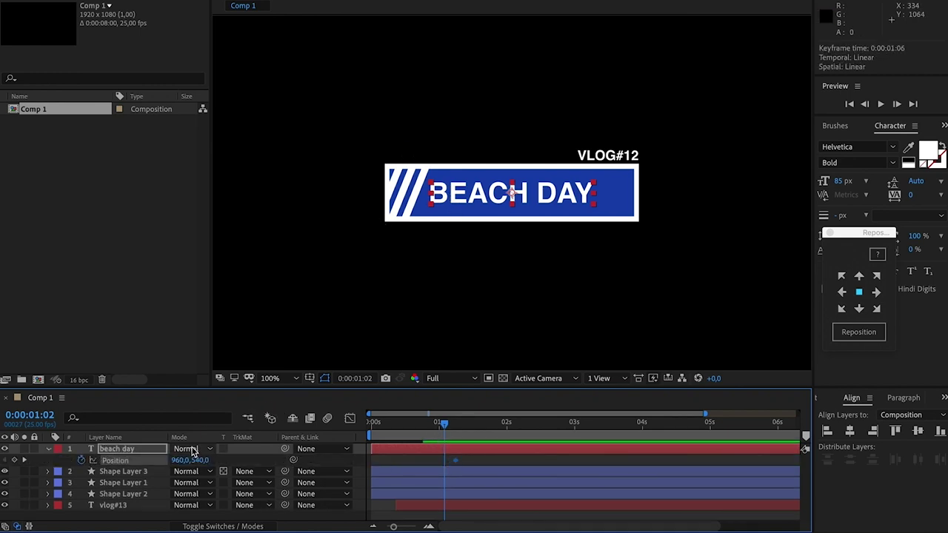
{"action": "left_click_drag", "start_coordinate": [182, 460], "coordinate": [43, 445]}
{"action": "left_click_drag", "start_coordinate": [425, 194], "coordinate": [274, 194]}
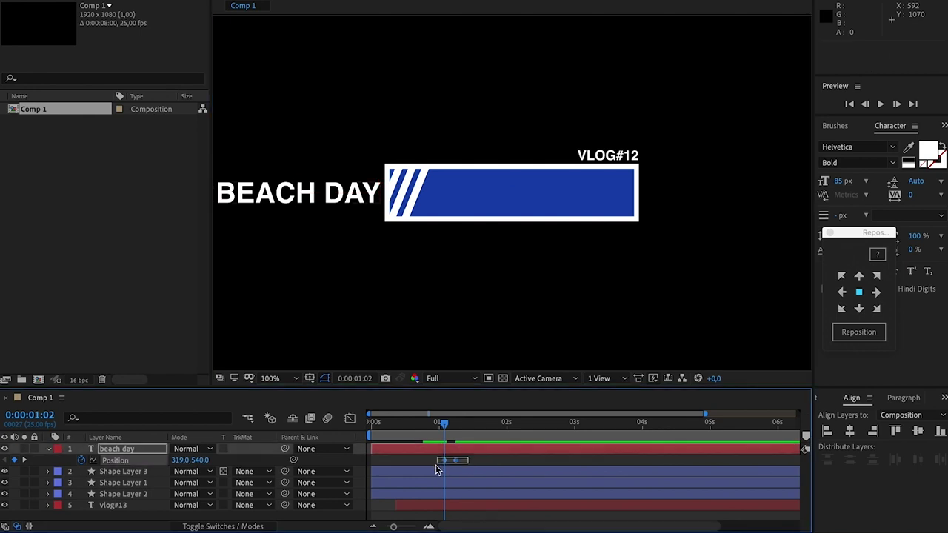
{"action": "right_click", "coordinate": [454, 460]}
{"action": "mouse_move", "coordinate": [511, 522]}
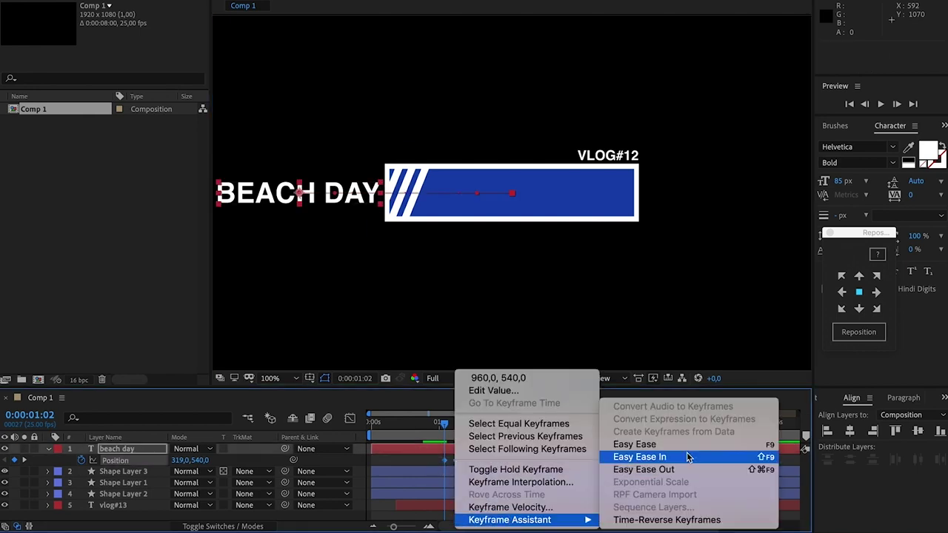
{"action": "left_click", "coordinate": [675, 440]}
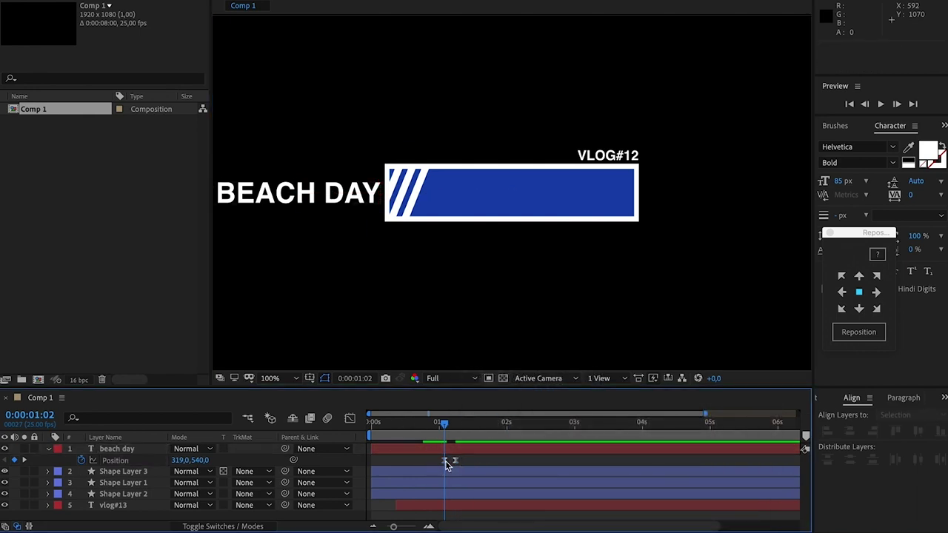
Sharpen the slide-in in the speed graph, move the start keyframe to about 0:18, and preview
{"action": "left_click_drag", "start_coordinate": [444, 460], "coordinate": [439, 460]}
{"action": "left_click", "coordinate": [349, 418]}
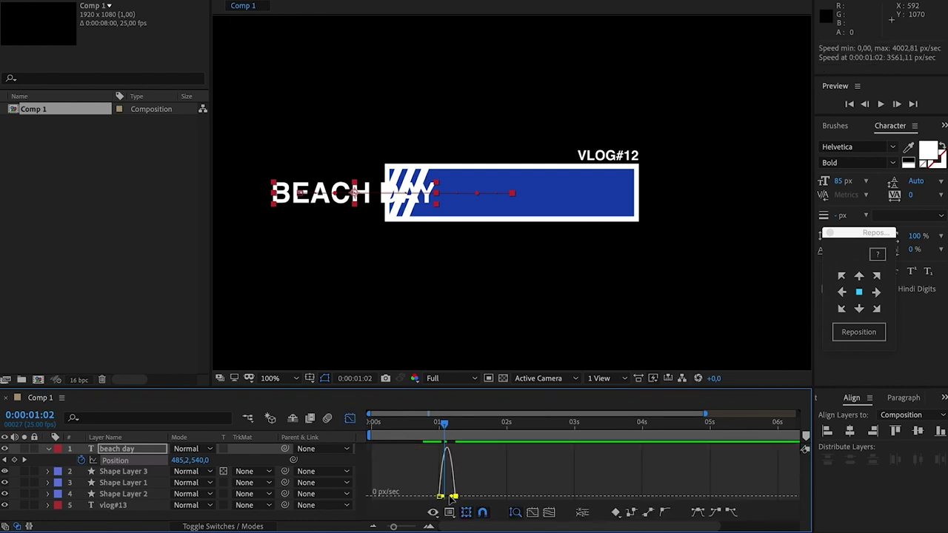
{"action": "left_click_drag", "start_coordinate": [452, 498], "coordinate": [443, 485]}
{"action": "left_click", "coordinate": [350, 419]}
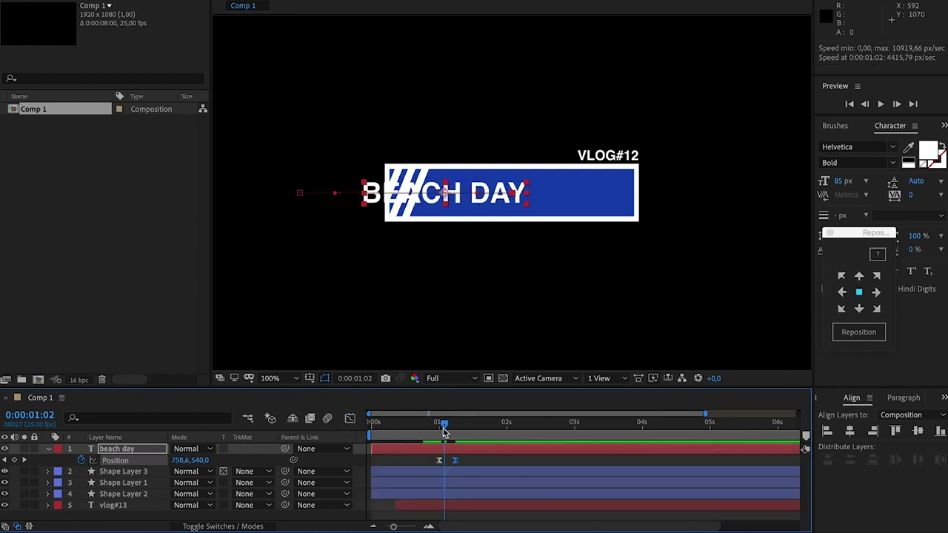
{"action": "left_click", "coordinate": [431, 435]}
{"action": "left_click", "coordinate": [438, 435]}
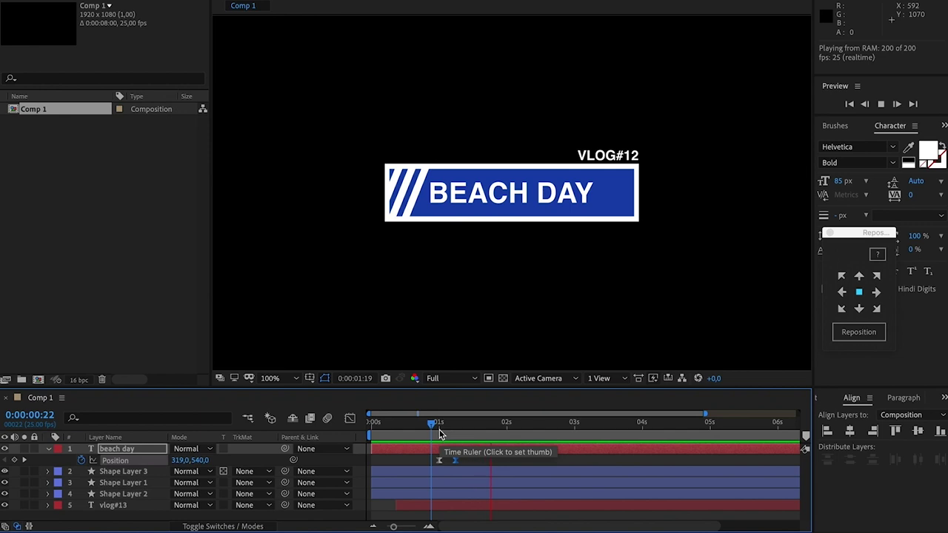
{"action": "key", "text": "Page_Up"}
{"action": "left_click_drag", "start_coordinate": [432, 462], "coordinate": [422, 461]}
{"action": "key", "text": "space"}
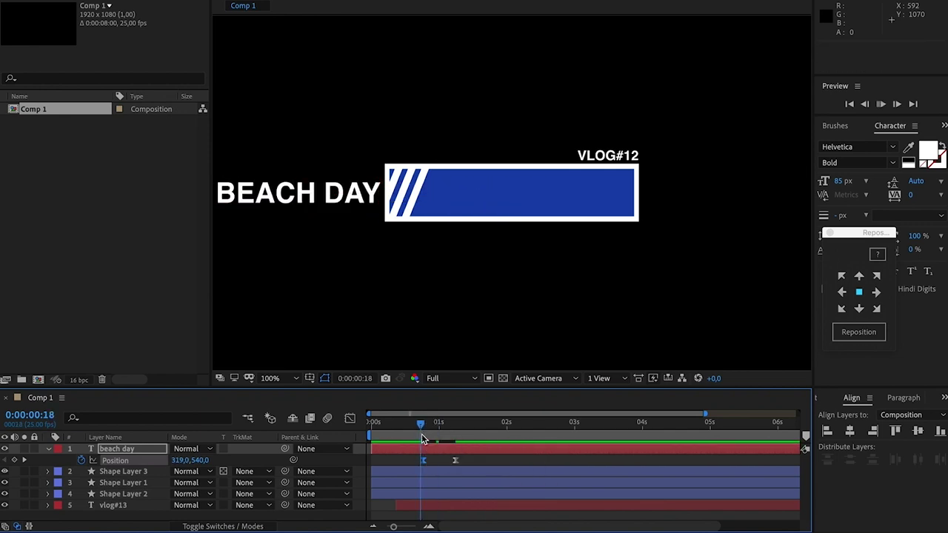
{"action": "left_click", "coordinate": [374, 424]}
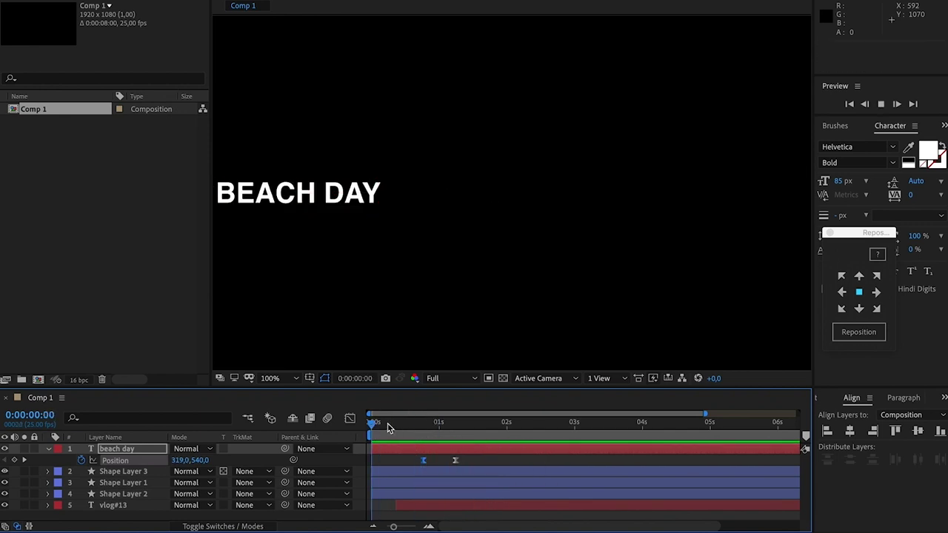
{"action": "key", "text": "space"}
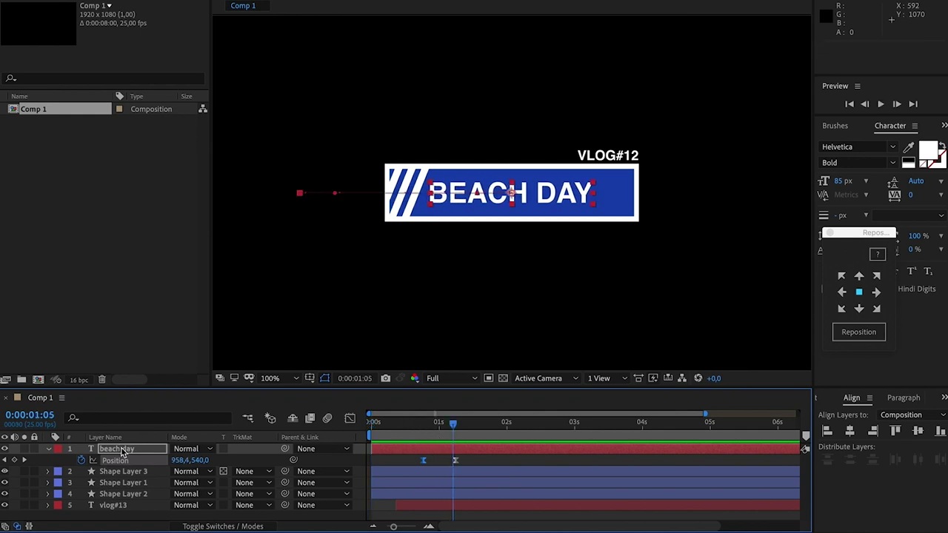
{"action": "left_click", "coordinate": [49, 450]}
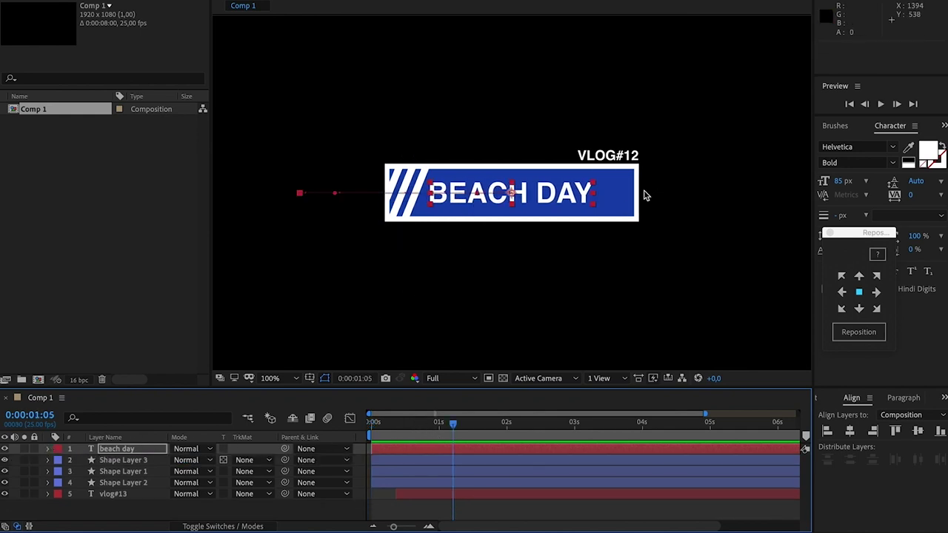
Duplicate Shape Layer 1, the banner box, and move the copy to the top of the layers
{"action": "left_click", "coordinate": [111, 482]}
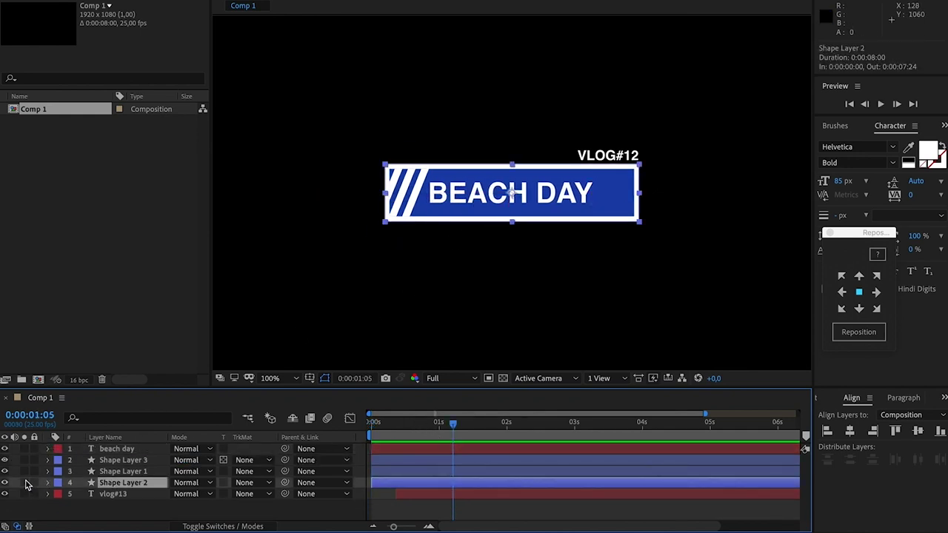
{"action": "left_click", "coordinate": [65, 472]}
{"action": "left_click", "coordinate": [27, 473]}
{"action": "left_click", "coordinate": [28, 472]}
{"action": "left_click", "coordinate": [26, 472]}
{"action": "left_click", "coordinate": [26, 472]}
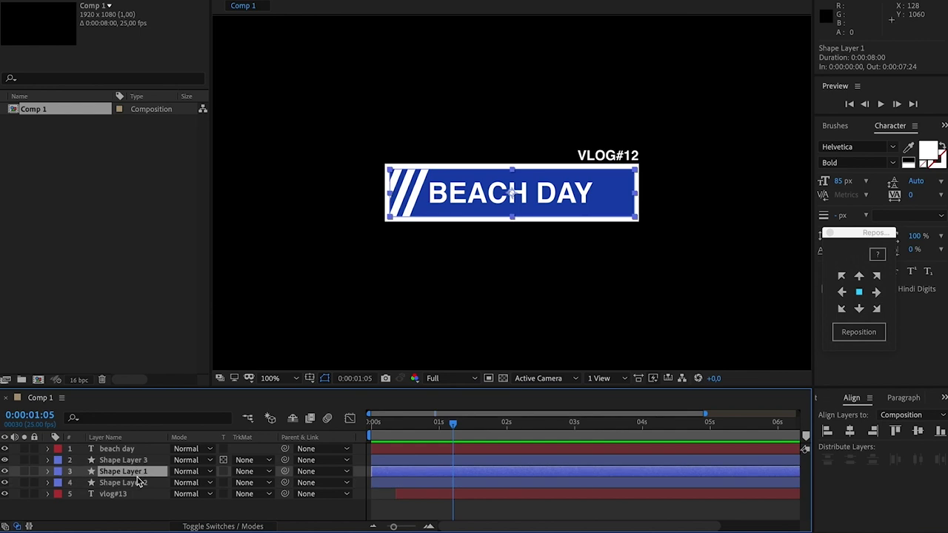
{"action": "key", "text": "ctrl+d"}
{"action": "left_click_drag", "start_coordinate": [135, 471], "coordinate": [140, 444]}
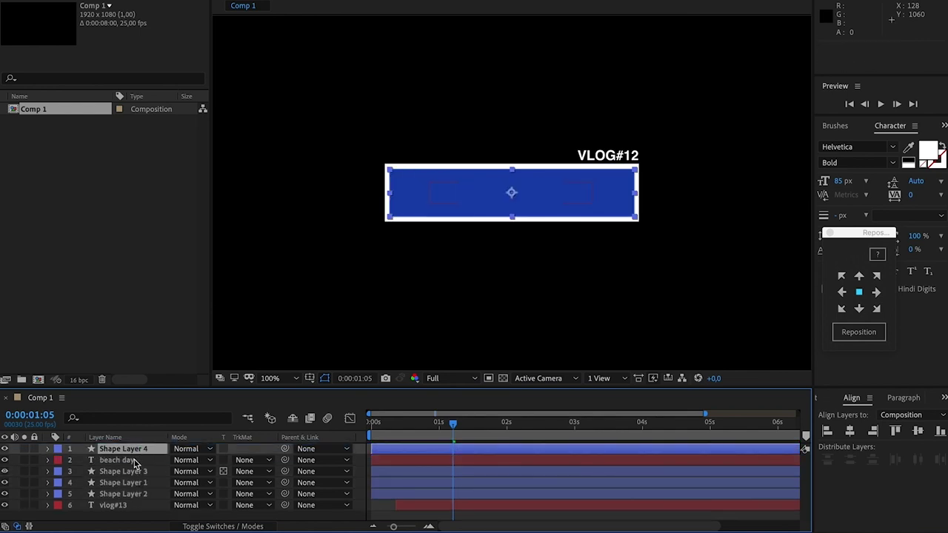
Set beach day's Track Matte to Alpha Matte 'Shape Layer 4' and scrub the slide-in
{"action": "left_click", "coordinate": [135, 463]}
{"action": "left_click", "coordinate": [266, 459]}
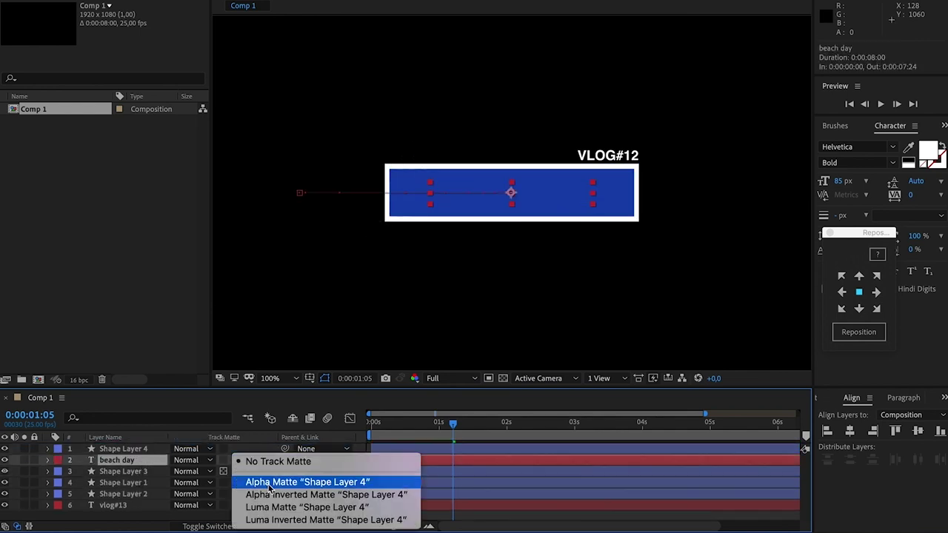
{"action": "left_click", "coordinate": [269, 482]}
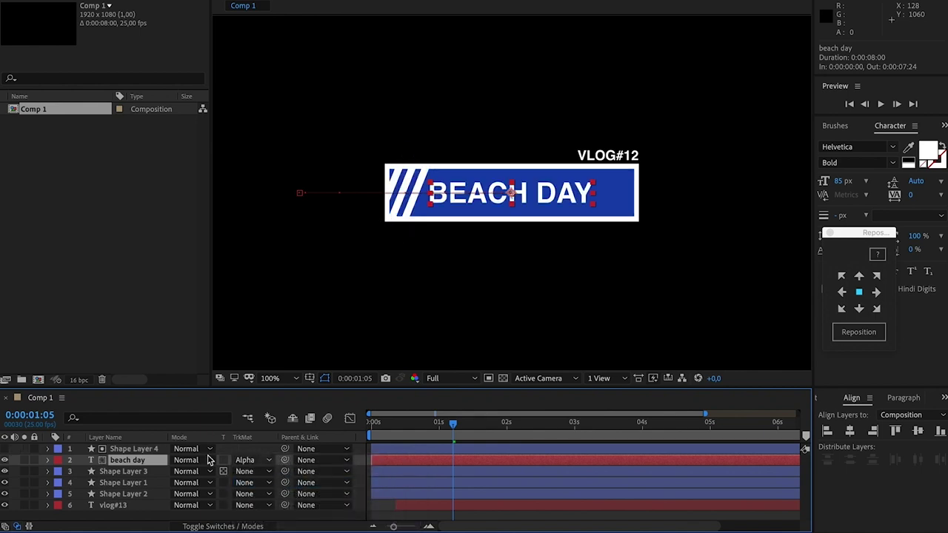
{"action": "left_click", "coordinate": [24, 459]}
{"action": "left_click_drag", "start_coordinate": [414, 429], "coordinate": [437, 434]}
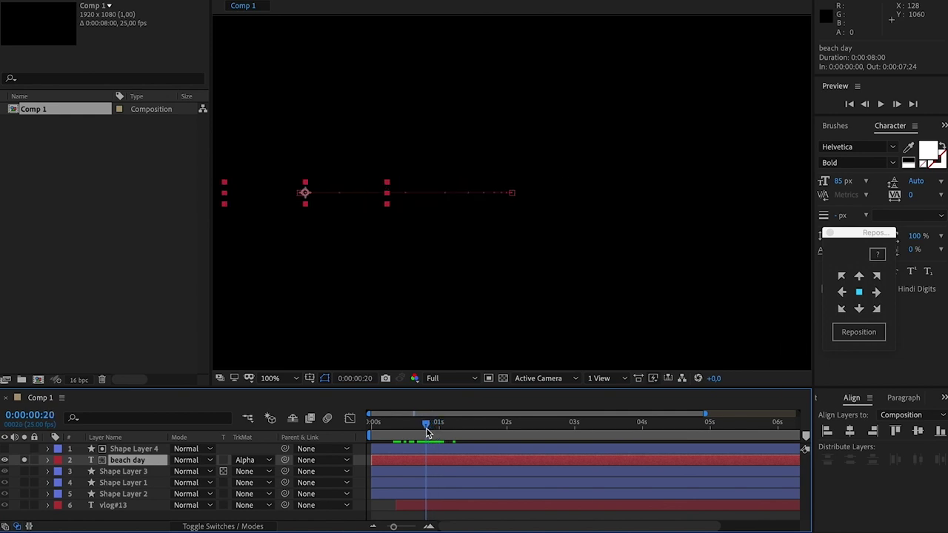
Turn off the solo switches so the full lower-third shows, and preview it
{"action": "left_click", "coordinate": [24, 450]}
{"action": "left_click", "coordinate": [24, 450]}
{"action": "left_click", "coordinate": [24, 460]}
{"action": "key", "text": "space"}
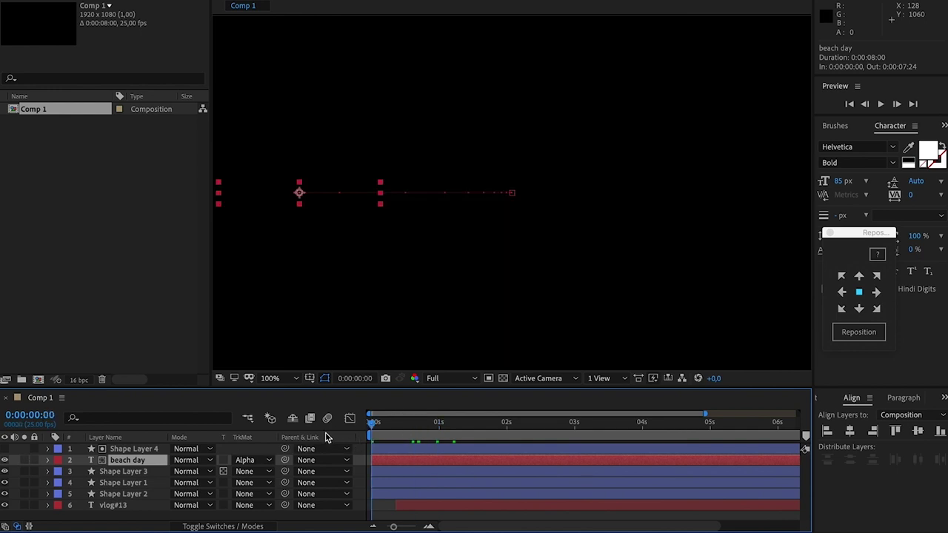
{"action": "key", "text": "space"}
Shift the title's Position keyframes slightly earlier and preview the adjusted slide-in
{"action": "key", "text": "u"}
{"action": "left_click_drag", "start_coordinate": [423, 472], "coordinate": [411, 472]}
{"action": "key", "text": "space"}
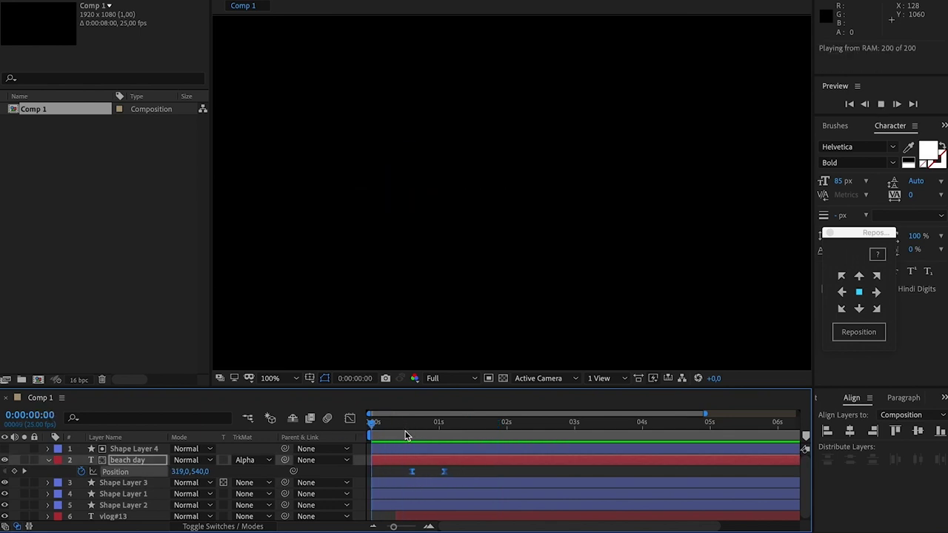
{"action": "left_click", "coordinate": [460, 474]}
{"action": "key", "text": "ctrl+a"}
{"action": "key", "text": "u"}
{"action": "key", "text": "u"}
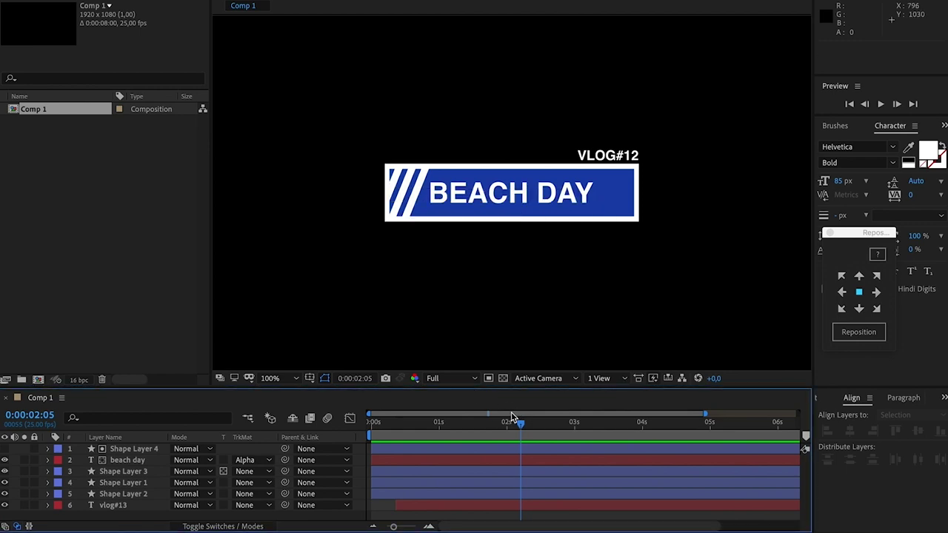
Fill Shape Layer 3's diagonal stripes with blue 2754CF and preview the animation
{"action": "left_click", "coordinate": [123, 472]}
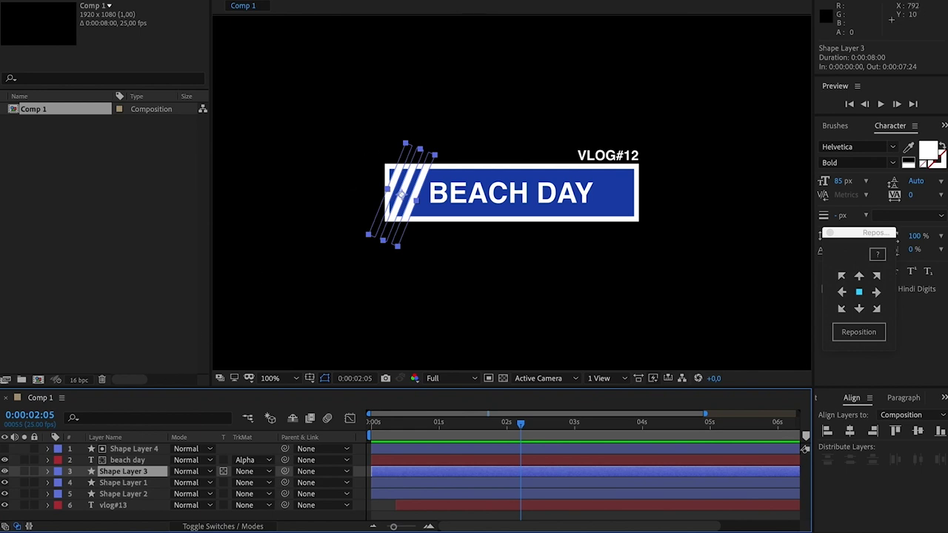
{"action": "left_click", "coordinate": [457, 16]}
{"action": "left_click", "coordinate": [276, 105]}
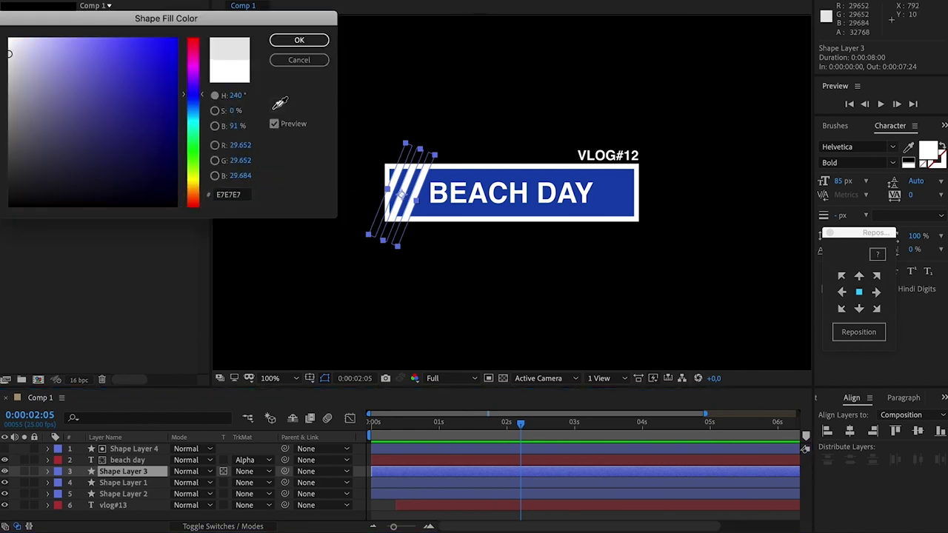
{"action": "left_click", "coordinate": [482, 170]}
{"action": "left_click", "coordinate": [145, 79]}
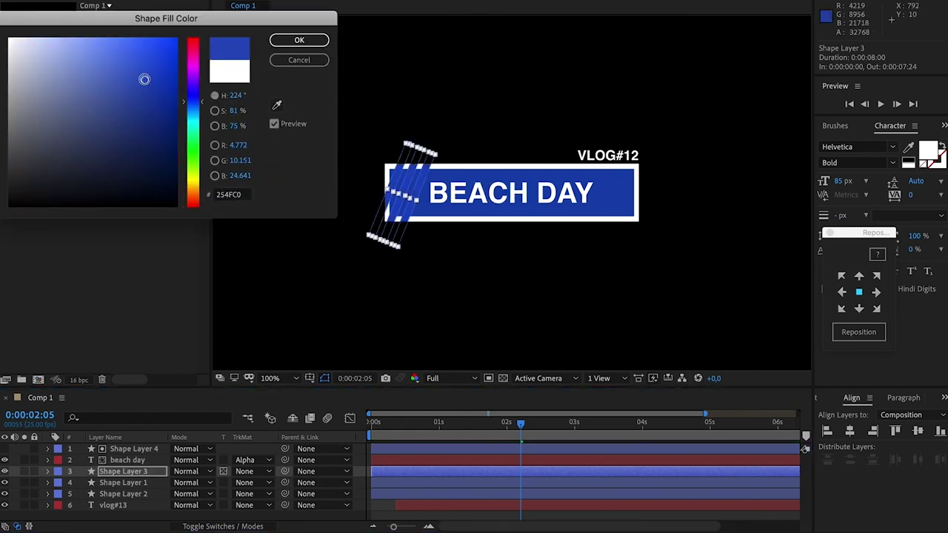
{"action": "left_click_drag", "start_coordinate": [144, 79], "coordinate": [148, 70]}
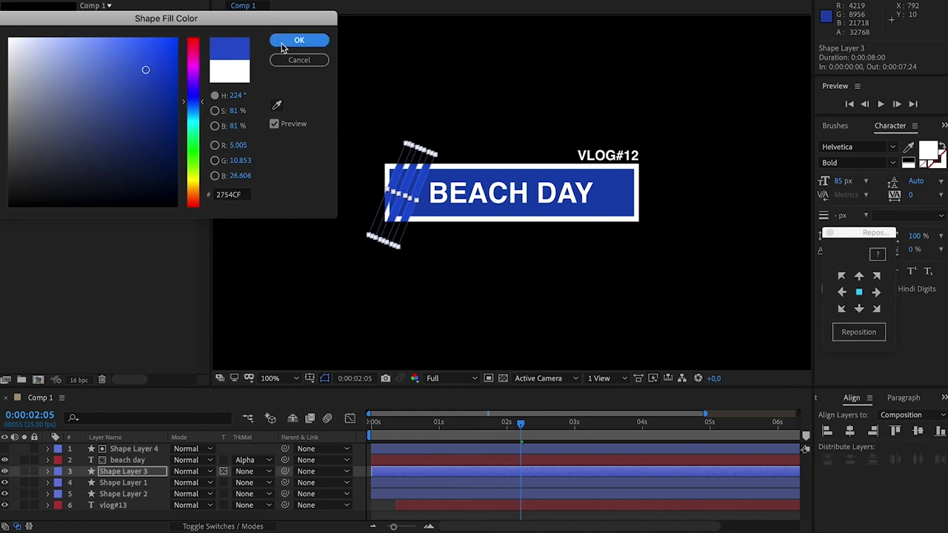
{"action": "left_click", "coordinate": [298, 40]}
{"action": "left_click", "coordinate": [390, 499]}
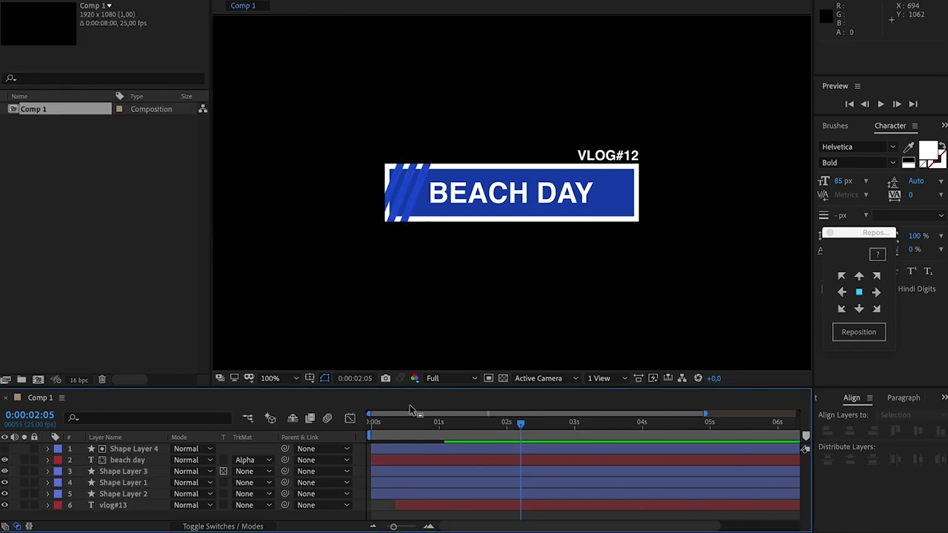
{"action": "key", "text": "space"}
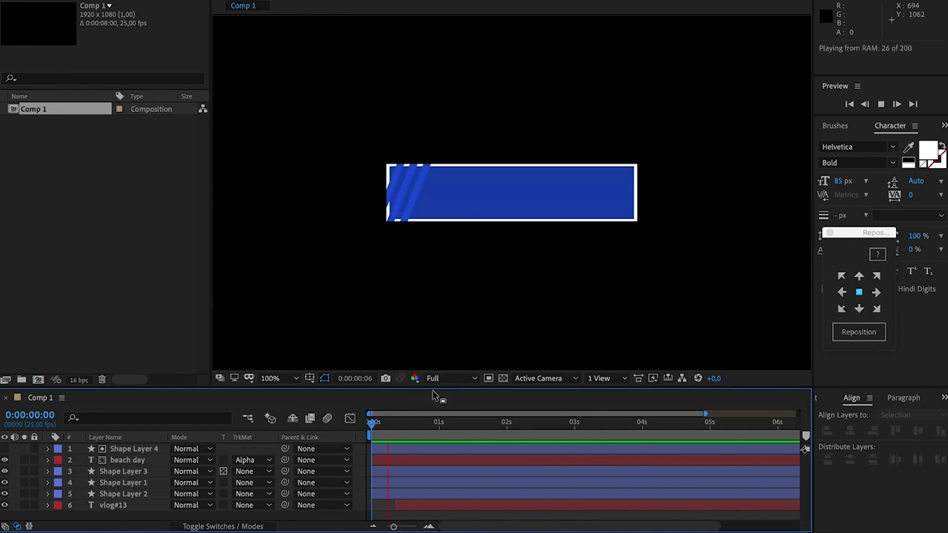
{"action": "key", "text": "space"}
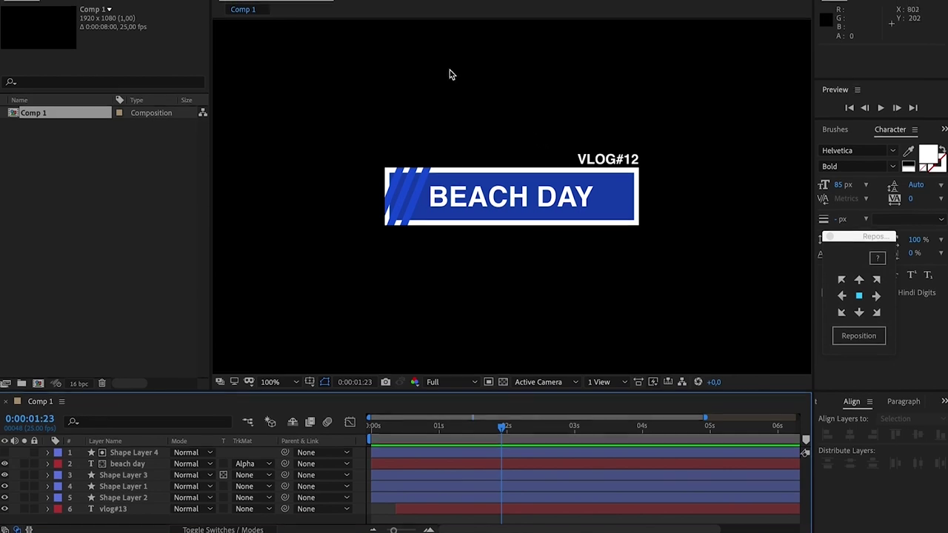
In Essential Graphics, set Master to Comp 1 and name the template Rotulo_01
{"action": "left_click", "coordinate": [408, 2]}
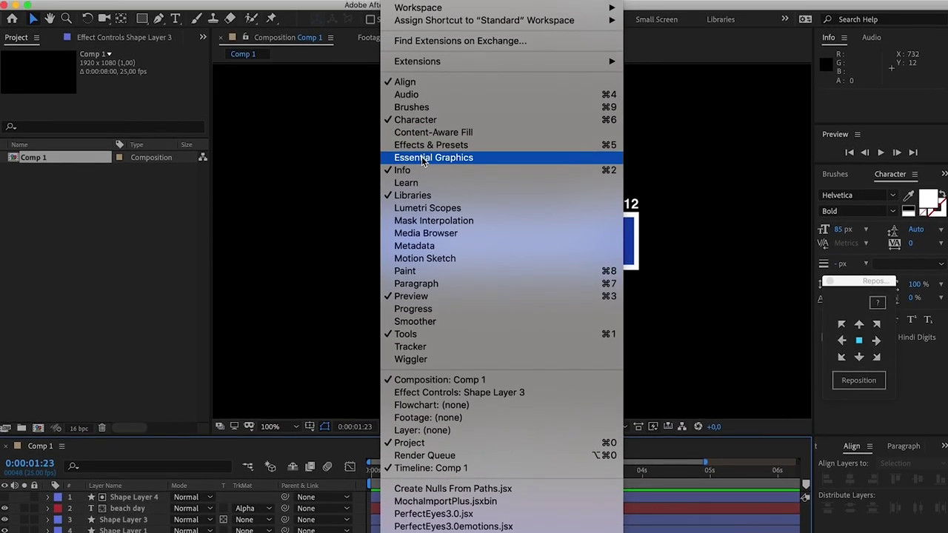
{"action": "left_click", "coordinate": [424, 160]}
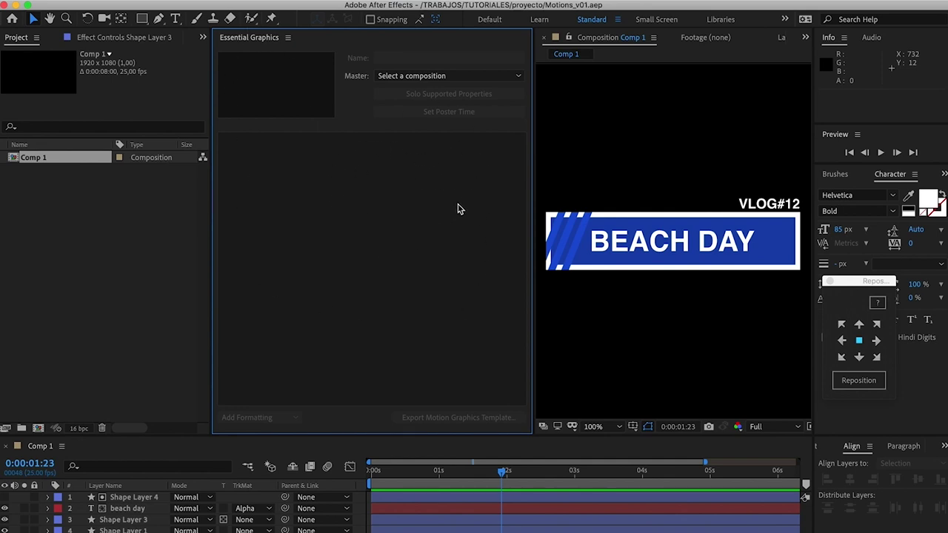
{"action": "left_click", "coordinate": [435, 77]}
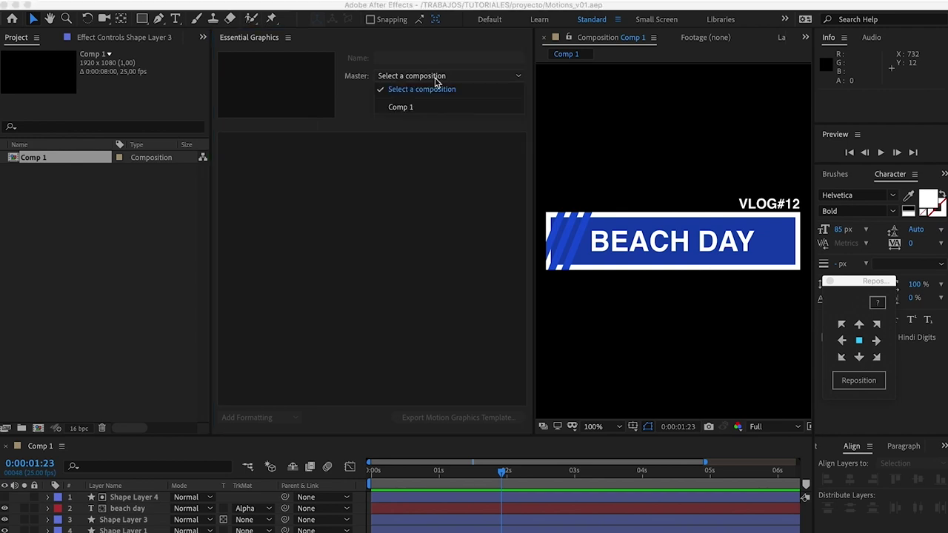
{"action": "left_click", "coordinate": [412, 110]}
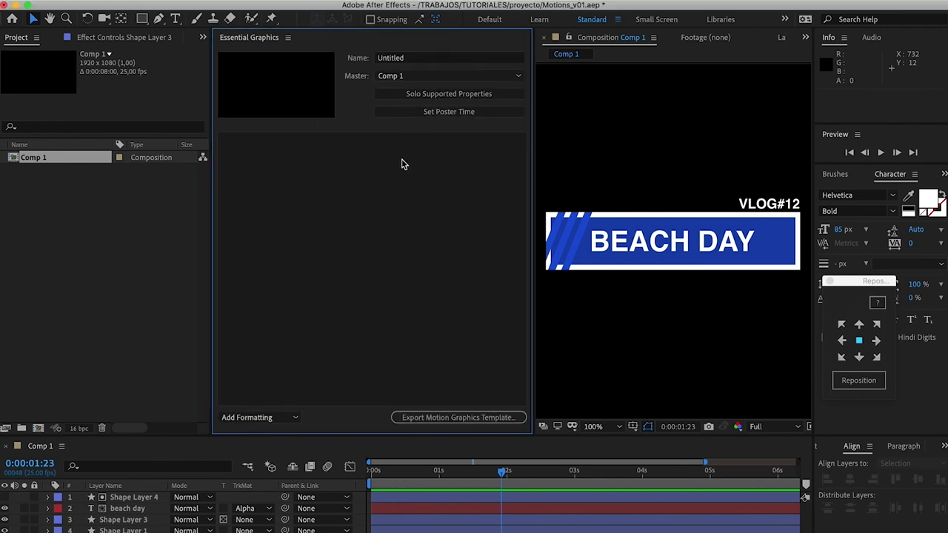
{"action": "left_click", "coordinate": [419, 59]}
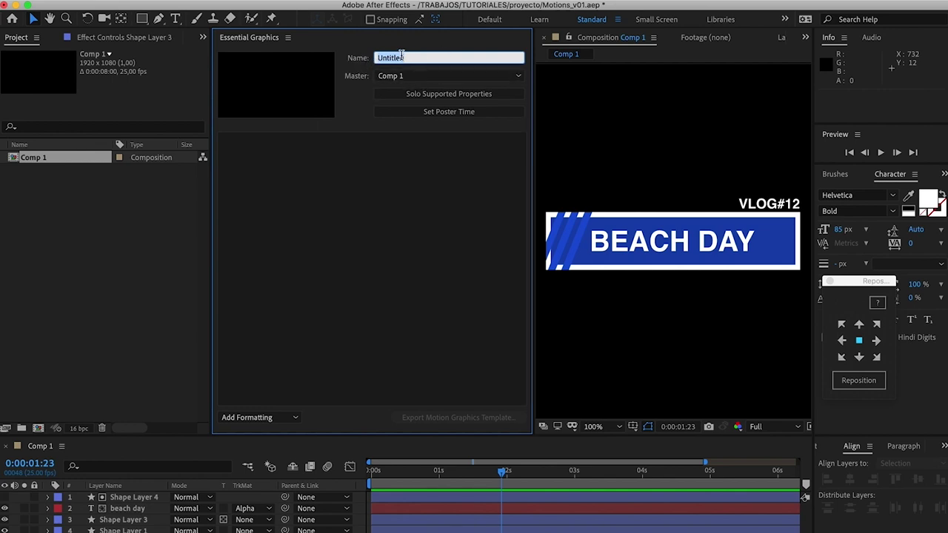
{"action": "type", "text": "Rotulo_01"}
{"action": "left_click", "coordinate": [413, 148]}
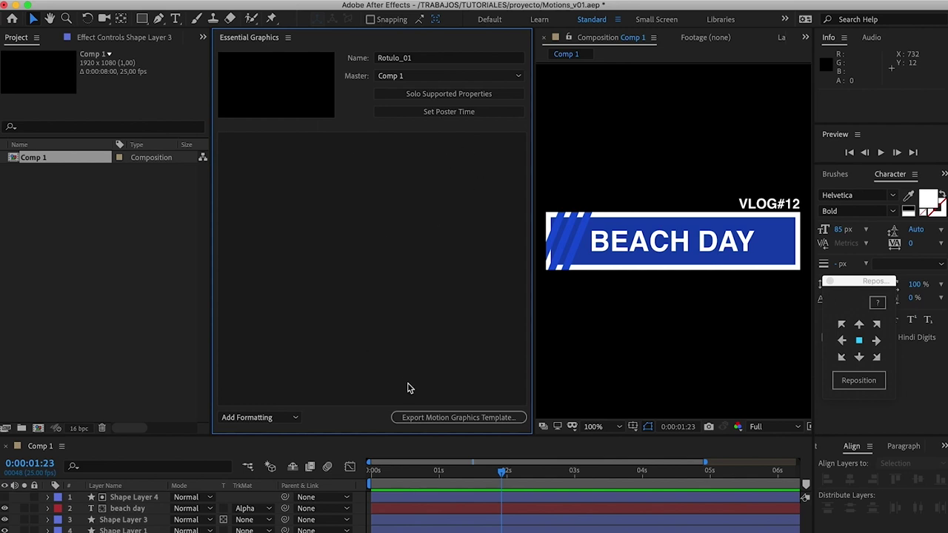
Try exporting the template, dismiss the missing-property warning, and widen the composition viewer
{"action": "left_click", "coordinate": [453, 418]}
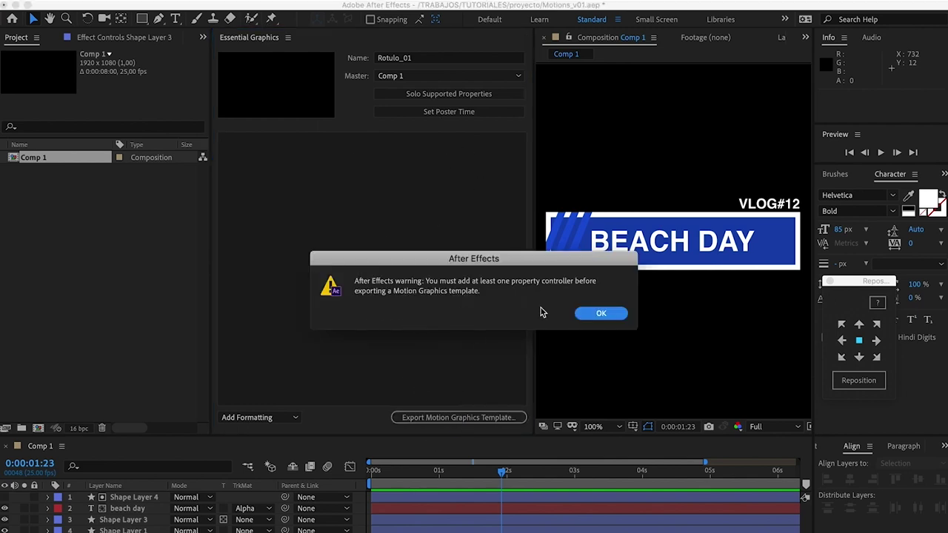
{"action": "left_click", "coordinate": [601, 314]}
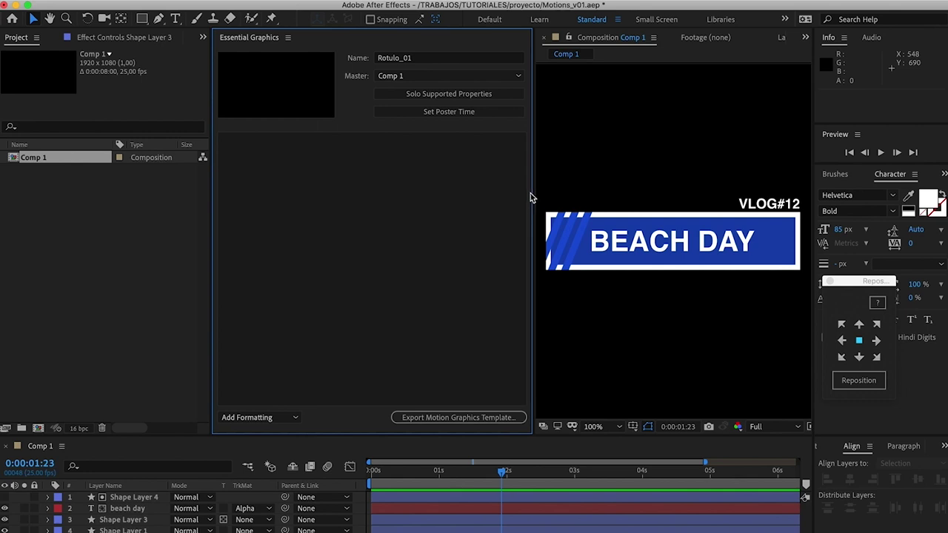
{"action": "left_click_drag", "start_coordinate": [532, 189], "coordinate": [467, 191]}
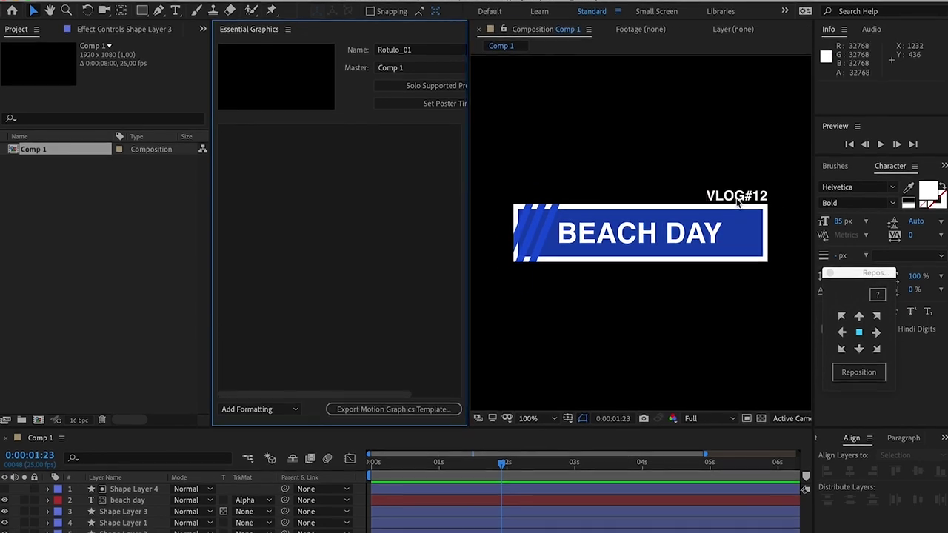
Add the beach day layer's Source Text property to Essential Graphics
{"action": "left_click", "coordinate": [72, 480]}
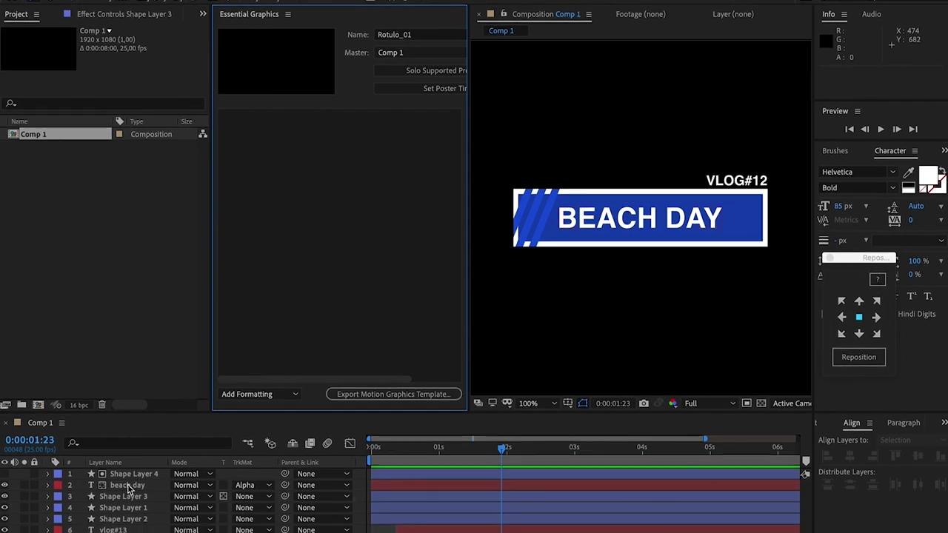
{"action": "left_click", "coordinate": [56, 477], "text": "ctrl"}
{"action": "left_click", "coordinate": [48, 466]}
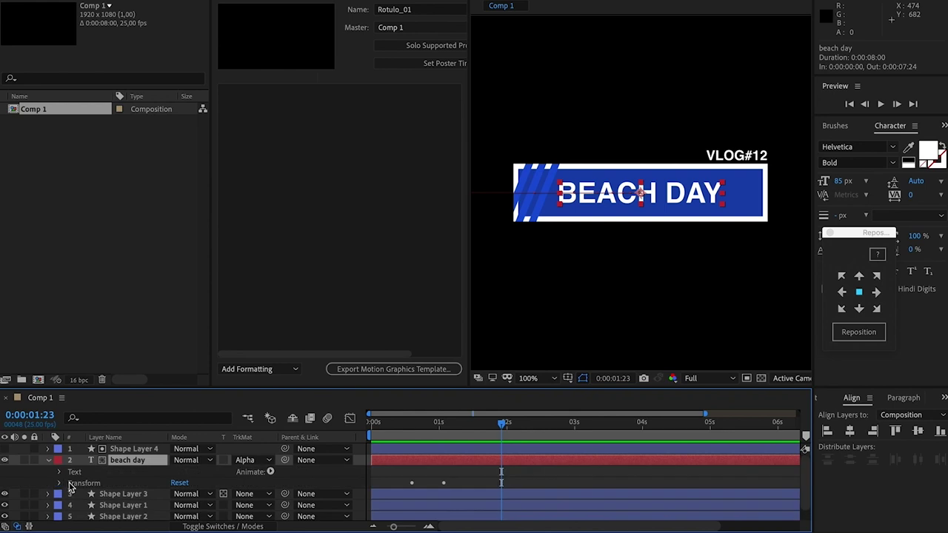
{"action": "left_click", "coordinate": [59, 472]}
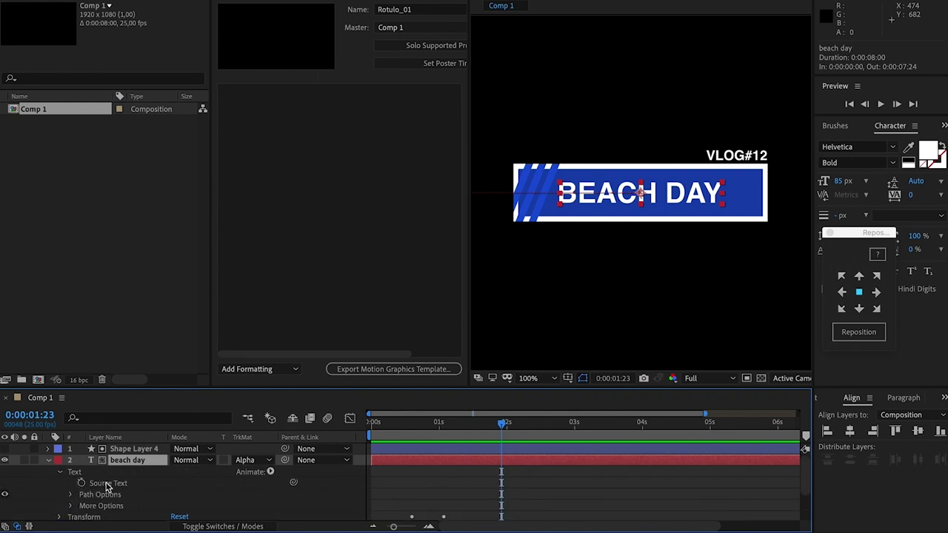
{"action": "left_click", "coordinate": [108, 483]}
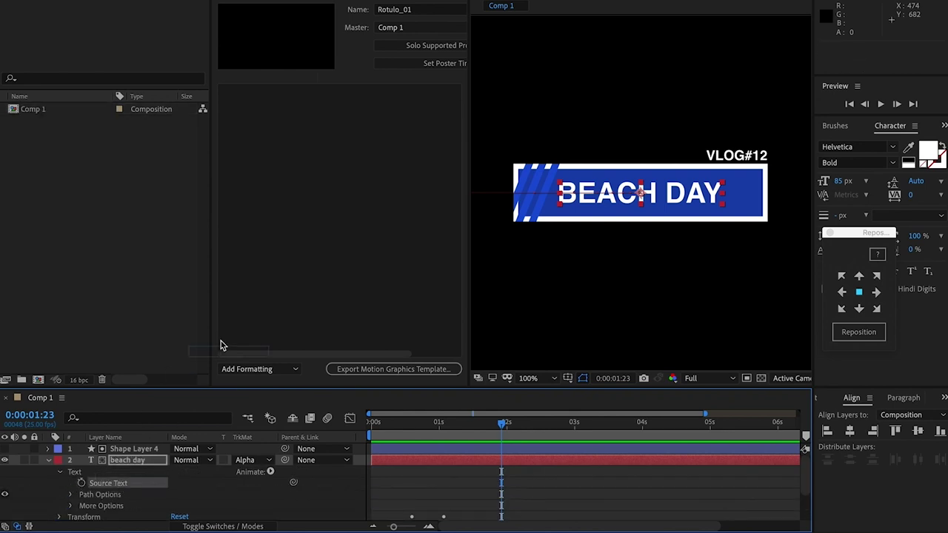
{"action": "left_click_drag", "start_coordinate": [220, 345], "coordinate": [331, 149]}
{"action": "left_click", "coordinate": [324, 144]}
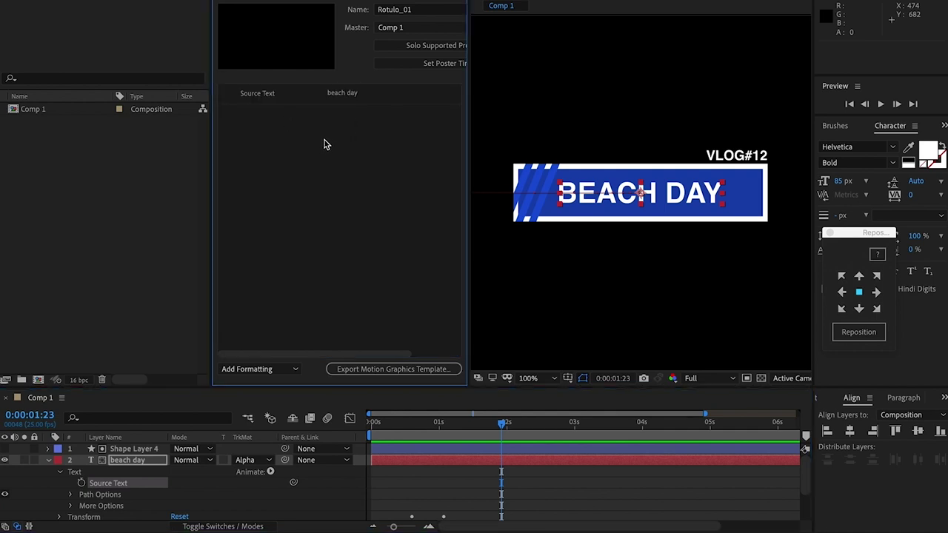
{"action": "left_click", "coordinate": [49, 459]}
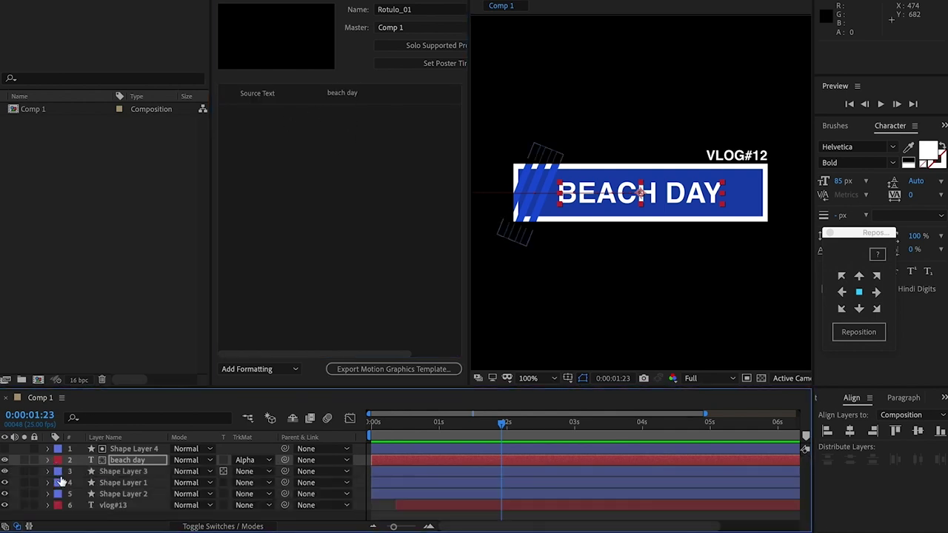
Add the vlog#12 Source Text property, then bring up the Export Motion Graphics Template settings
{"action": "left_click", "coordinate": [48, 505]}
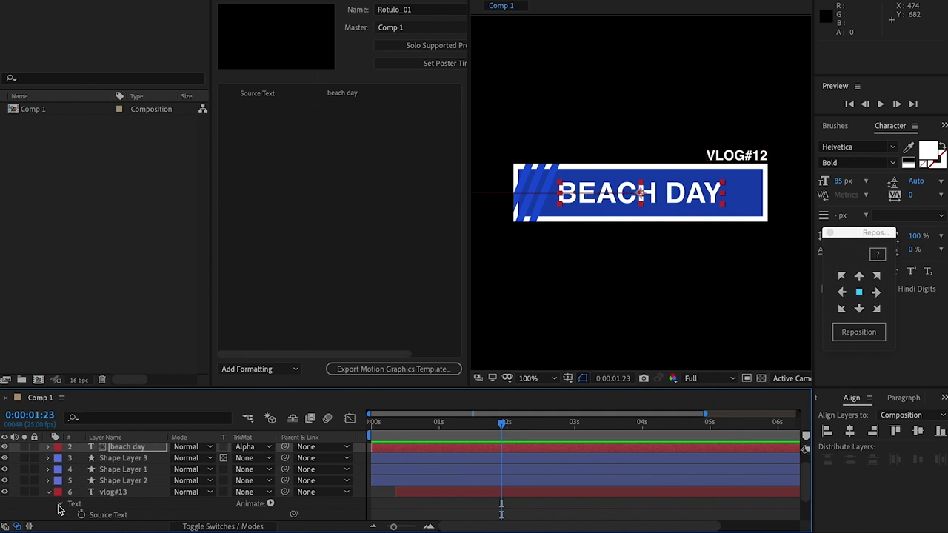
{"action": "left_click", "coordinate": [61, 505]}
{"action": "left_click_drag", "start_coordinate": [109, 494], "coordinate": [288, 222]}
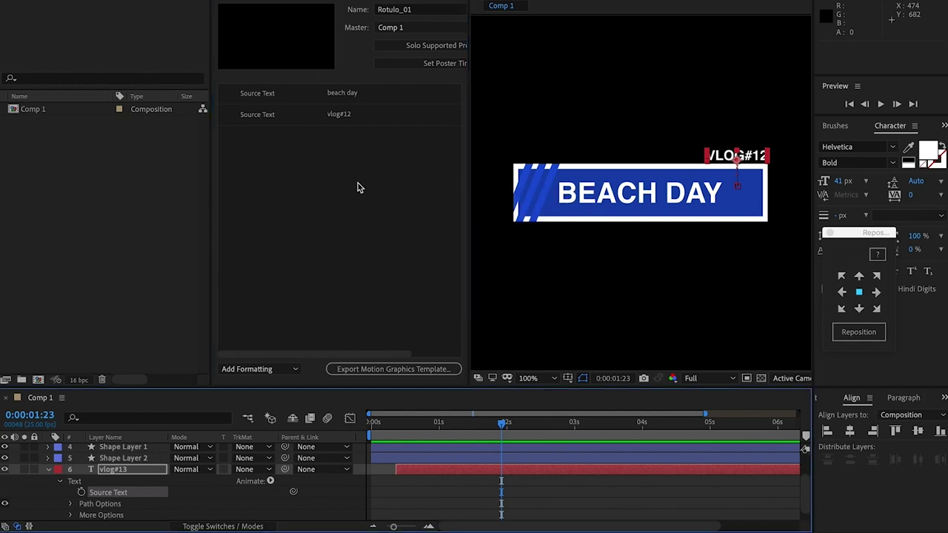
{"action": "left_click", "coordinate": [391, 369]}
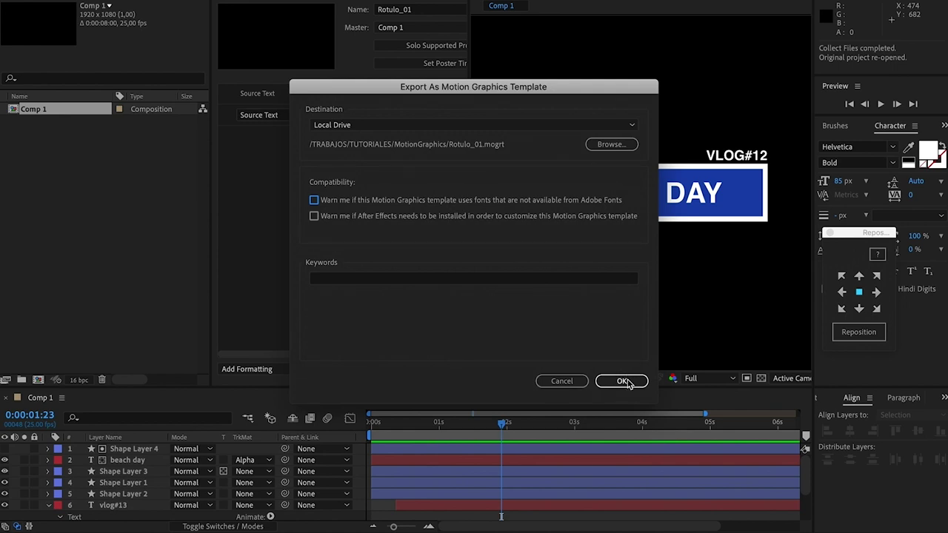
Confirm the export, saving Rotulo_01.mogrt to the local MotionGraphics folder
{"action": "left_click", "coordinate": [626, 381]}
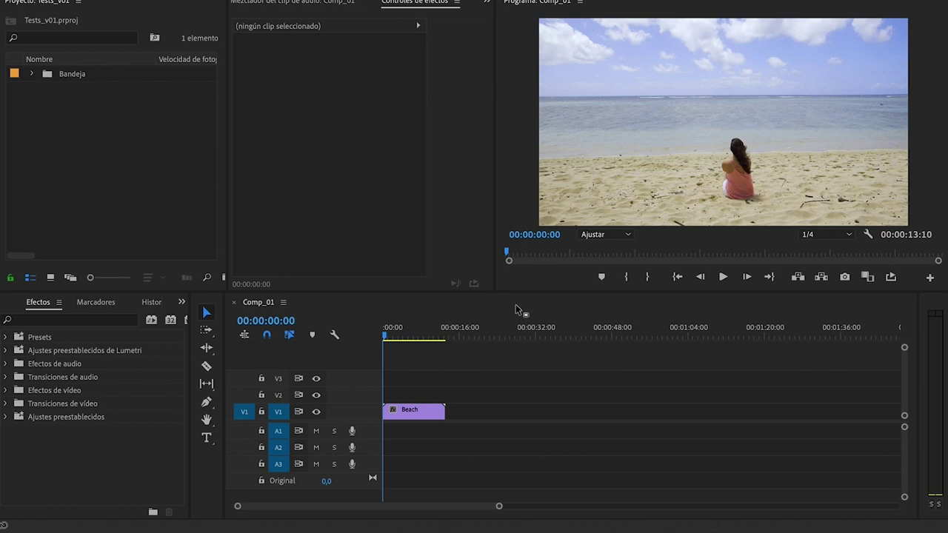
Scrub the beach footage from the start of the Comp_01 timeline
{"action": "left_click", "coordinate": [430, 330]}
{"action": "key", "text": "Home"}
{"action": "mouse_move", "coordinate": [401, 333]}
{"action": "left_mouse_down"}
{"action": "mouse_move", "coordinate": [434, 332]}
{"action": "mouse_move", "coordinate": [382, 332]}
{"action": "left_mouse_up"}
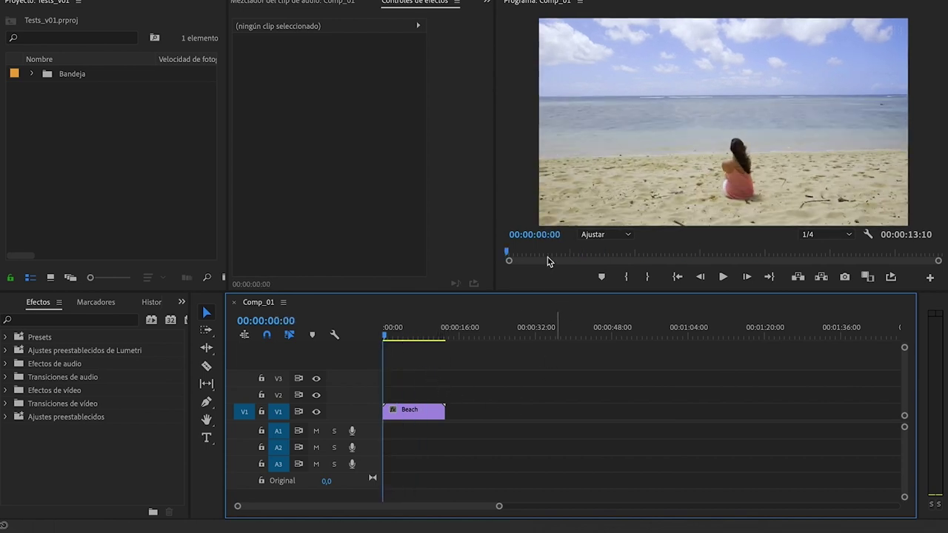
Show the Essential Graphics template browser beside the sequence
{"action": "left_click", "coordinate": [425, 2]}
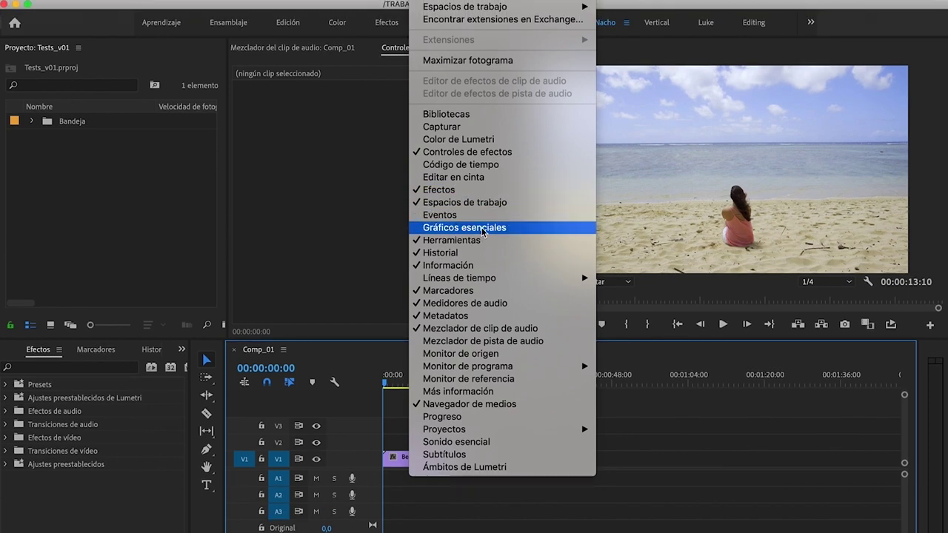
{"action": "left_click", "coordinate": [482, 231]}
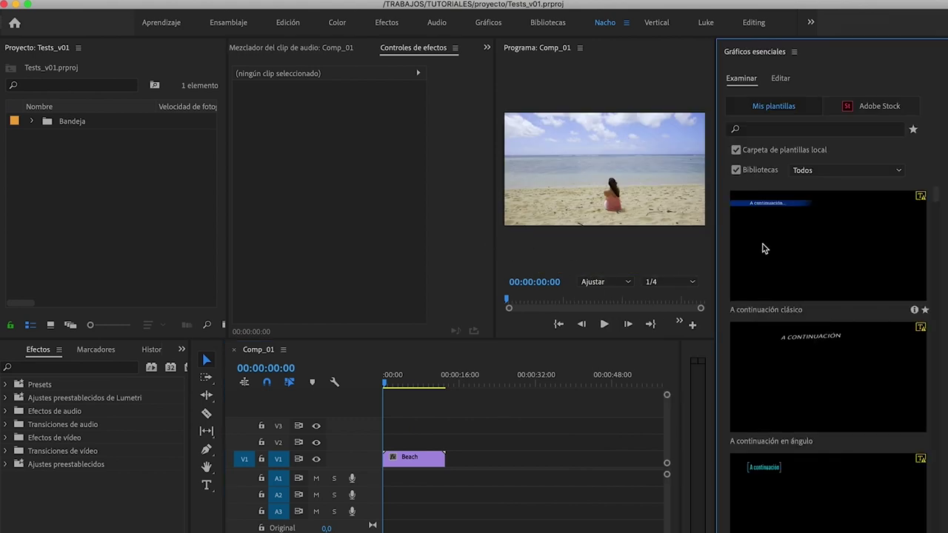
{"action": "mouse_move", "coordinate": [888, 247]}
{"action": "mouse_move", "coordinate": [938, 198]}
{"action": "left_mouse_down"}
{"action": "mouse_move", "coordinate": [940, 207]}
{"action": "mouse_move", "coordinate": [940, 181]}
{"action": "left_mouse_up"}
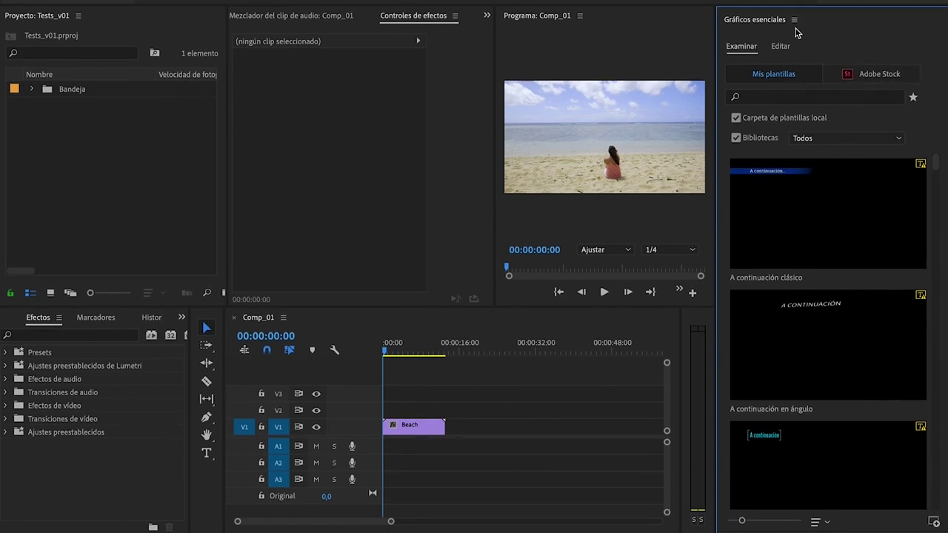
Add the MotionGraphics folder as a template source and filter the Local list to it
{"action": "left_click", "coordinate": [934, 522]}
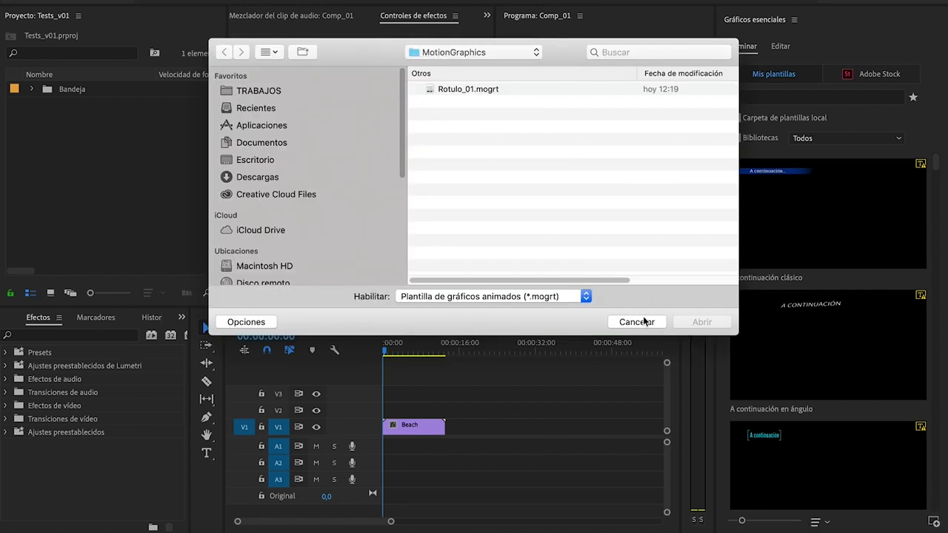
{"action": "left_click", "coordinate": [650, 321]}
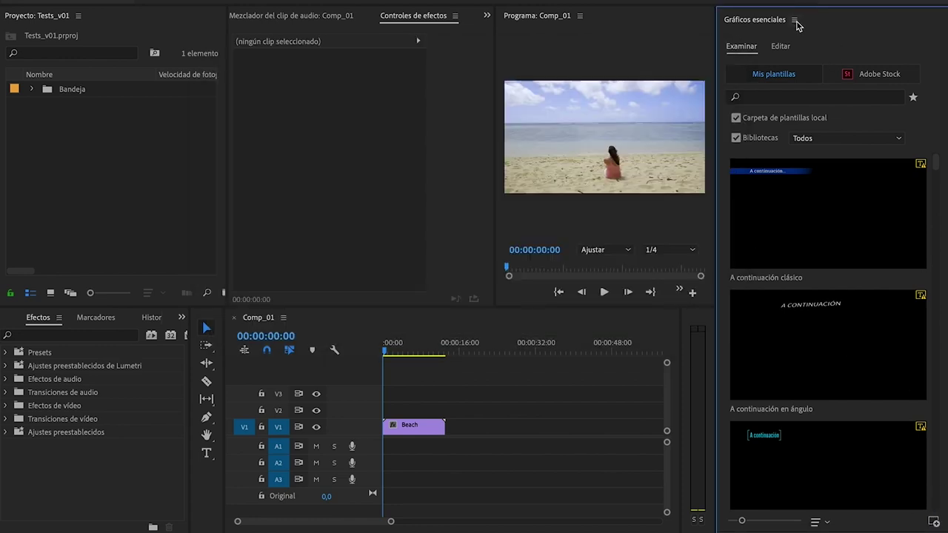
{"action": "left_click", "coordinate": [794, 21]}
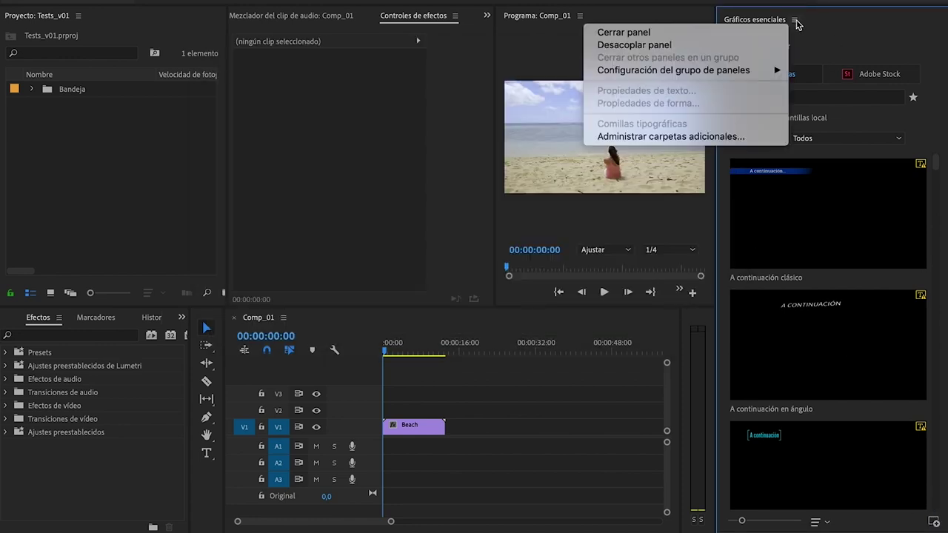
{"action": "left_click", "coordinate": [701, 141]}
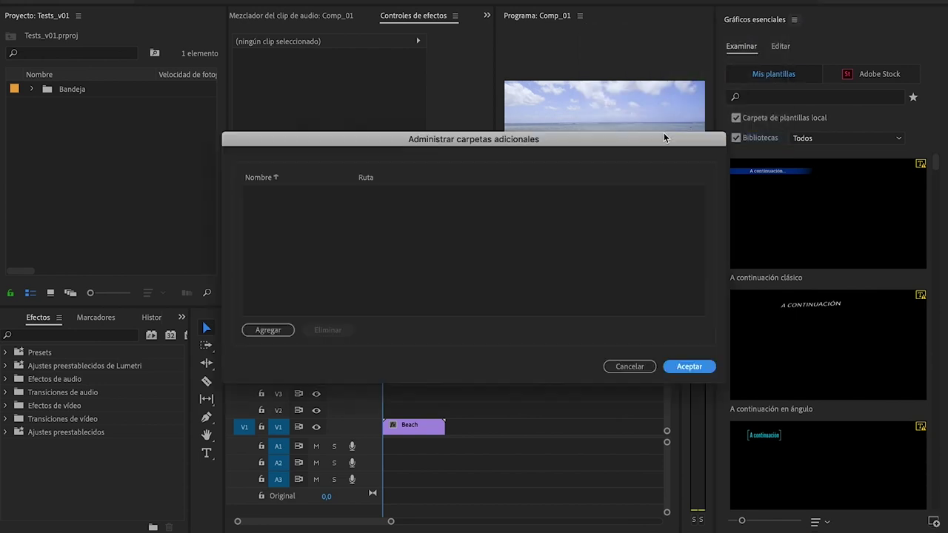
{"action": "left_click", "coordinate": [271, 331]}
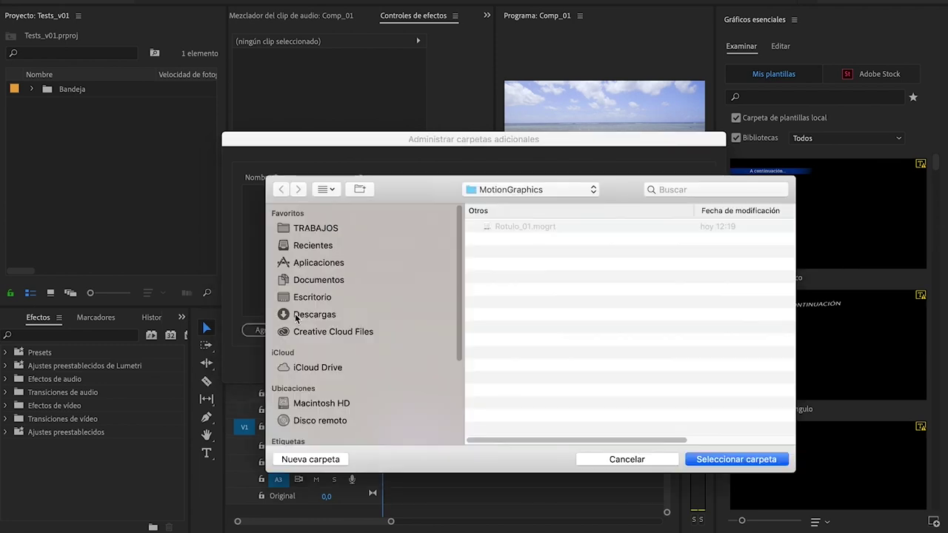
{"action": "left_click", "coordinate": [717, 459]}
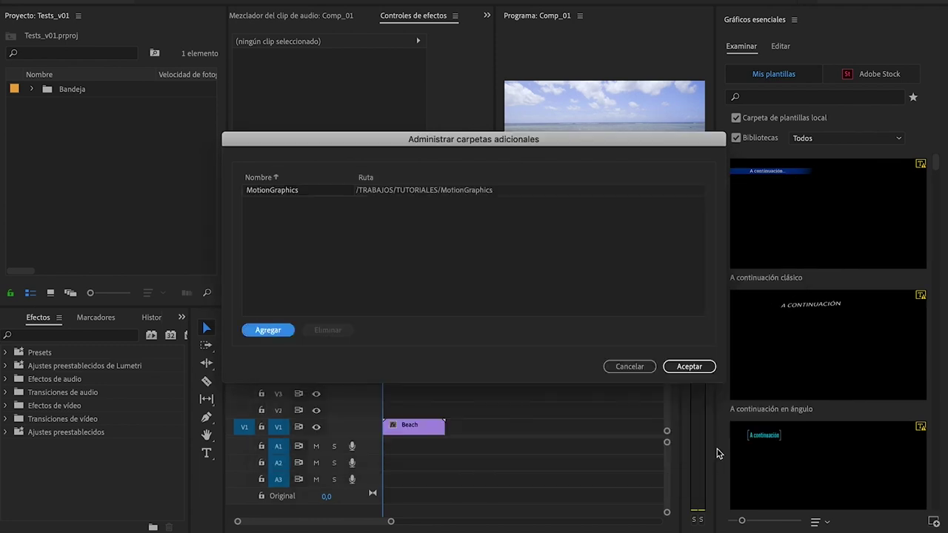
{"action": "left_click", "coordinate": [689, 367]}
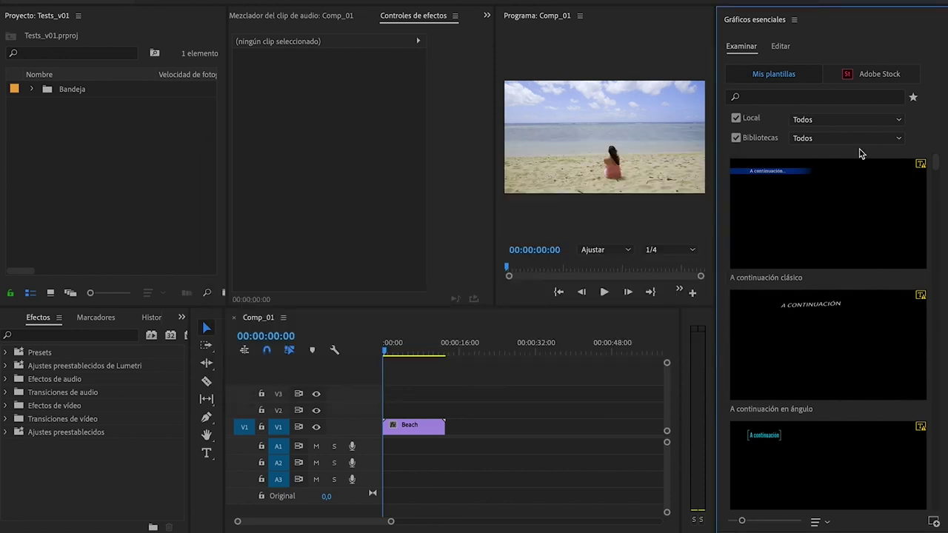
{"action": "left_click", "coordinate": [814, 122]}
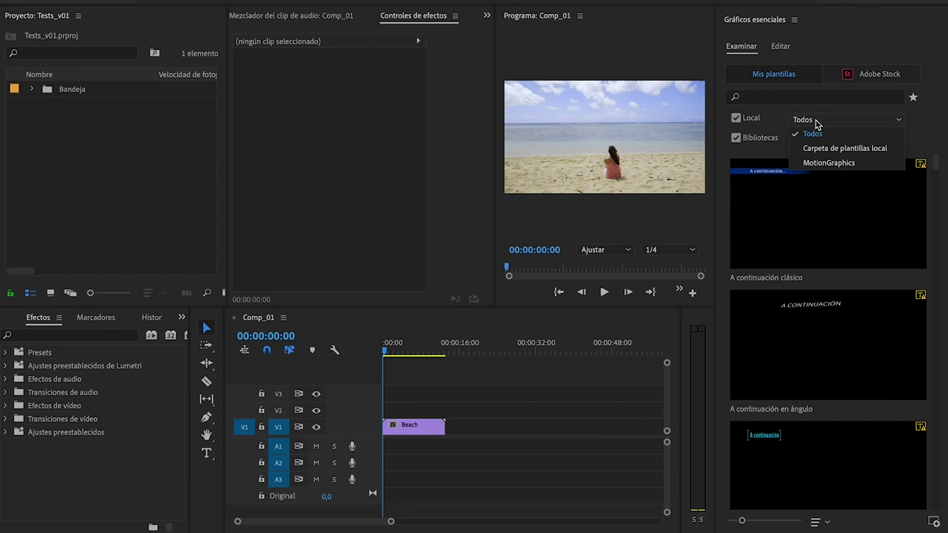
{"action": "left_click", "coordinate": [824, 163]}
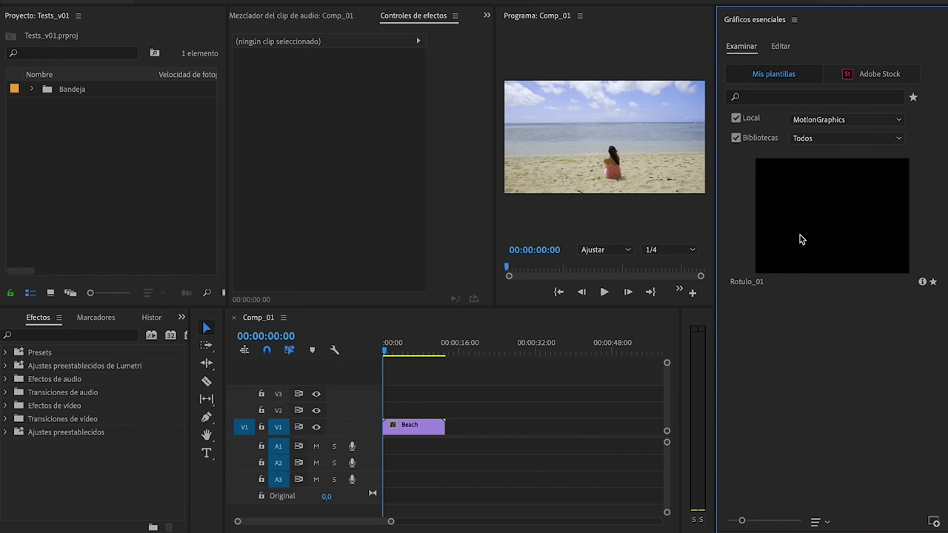
Place the Rotulo_01 template on V2 above the Beach clip and widen the Program monitor
{"action": "left_click_drag", "start_coordinate": [819, 235], "coordinate": [393, 417]}
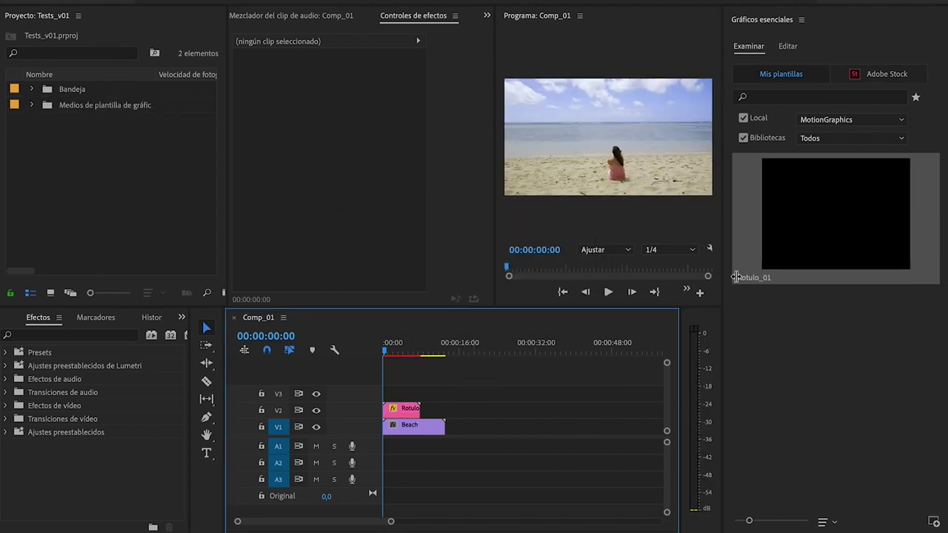
{"action": "left_click_drag", "start_coordinate": [716, 275], "coordinate": [892, 276]}
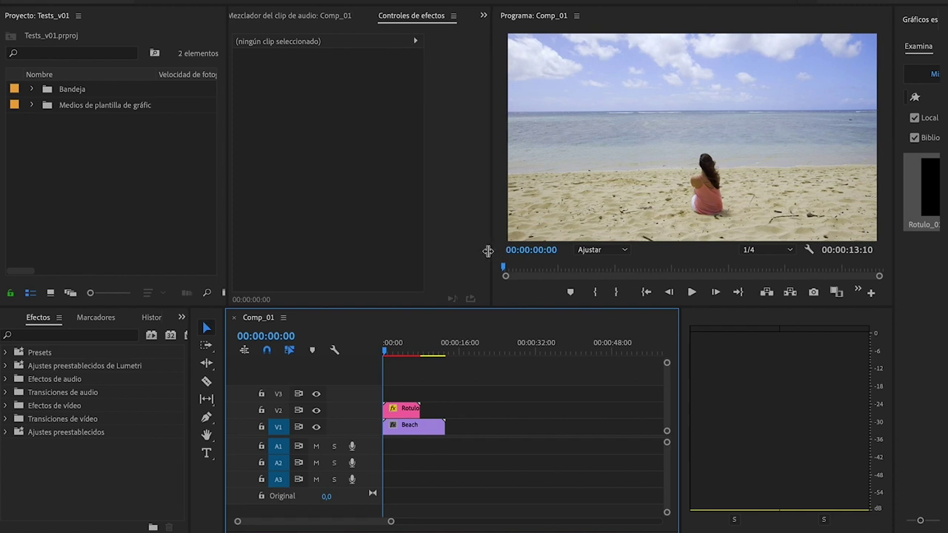
{"action": "left_click_drag", "start_coordinate": [492, 259], "coordinate": [423, 261]}
Set the Program monitor resolution to Completa and preview the BEACH DAY title from the start
{"action": "key", "text": "space"}
{"action": "key", "text": "space"}
{"action": "left_click", "coordinate": [756, 250]}
{"action": "left_click", "coordinate": [768, 262]}
{"action": "left_click", "coordinate": [444, 374]}
{"action": "key", "text": "Home"}
{"action": "key", "text": "space"}
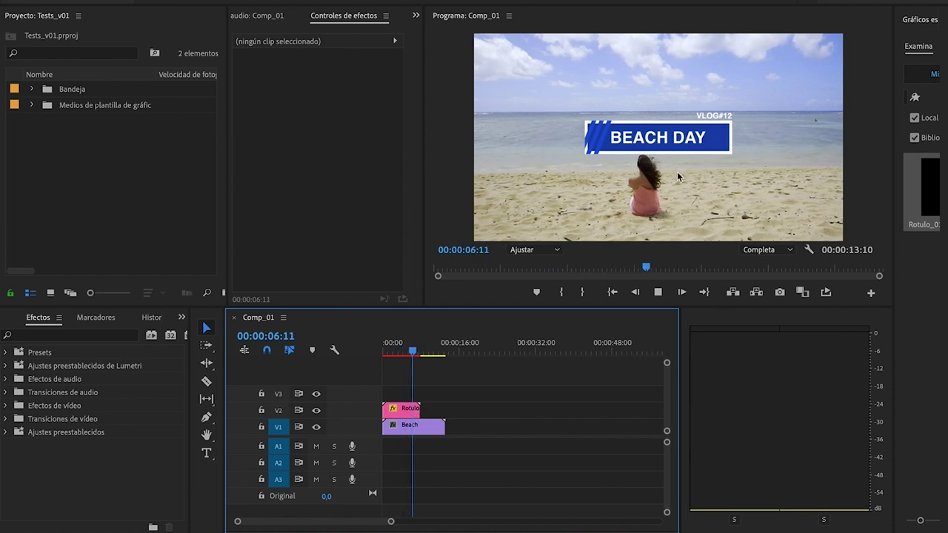
{"action": "key", "text": "space"}
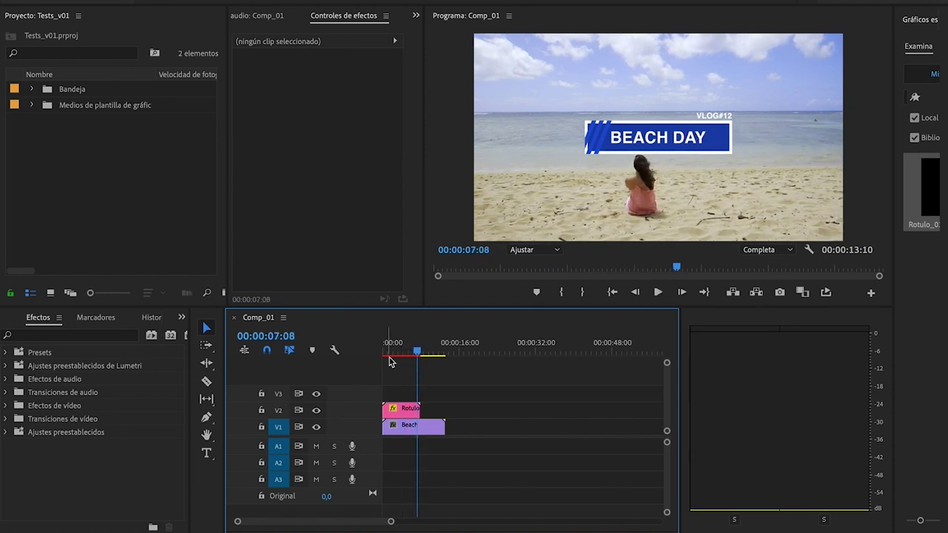
{"action": "left_click", "coordinate": [387, 342]}
{"action": "key", "text": "space"}
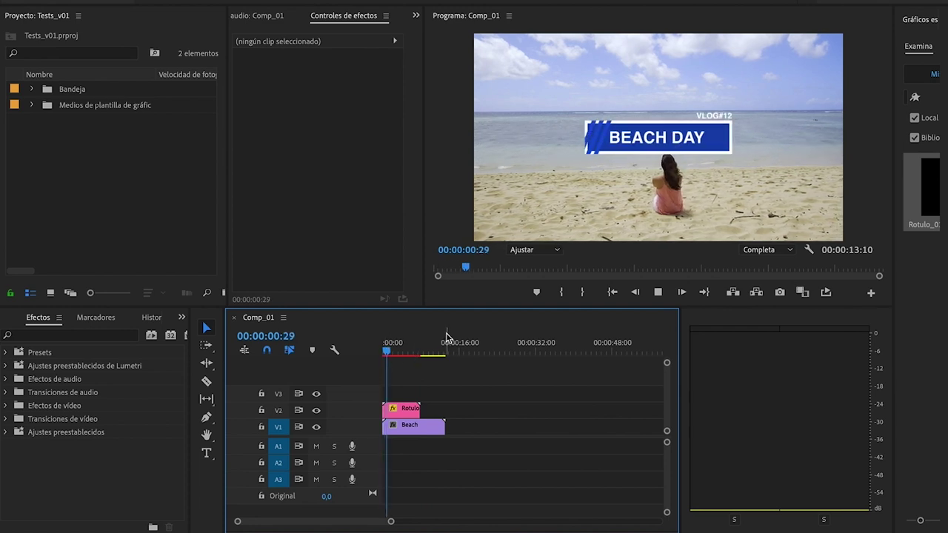
{"action": "key", "text": "space"}
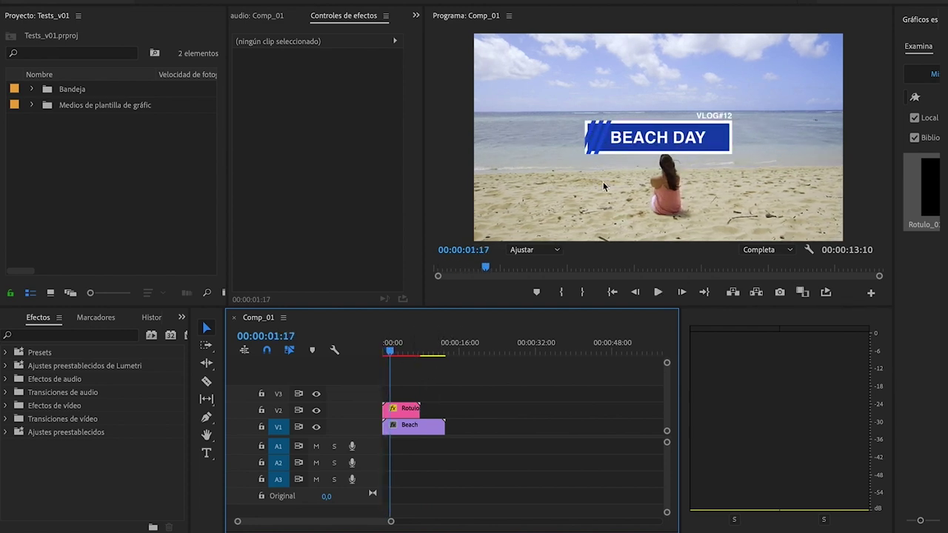
Change the Rotulo title's Source Text from BEACH DAY to SAFARY and the tag line to VLOG#13
{"action": "left_click", "coordinate": [408, 413]}
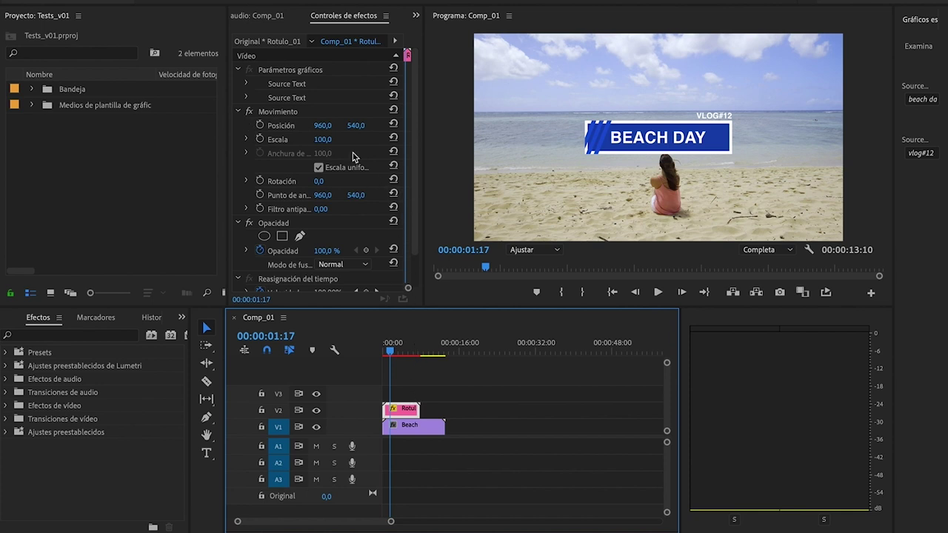
{"action": "left_click_drag", "start_coordinate": [893, 103], "coordinate": [763, 103]}
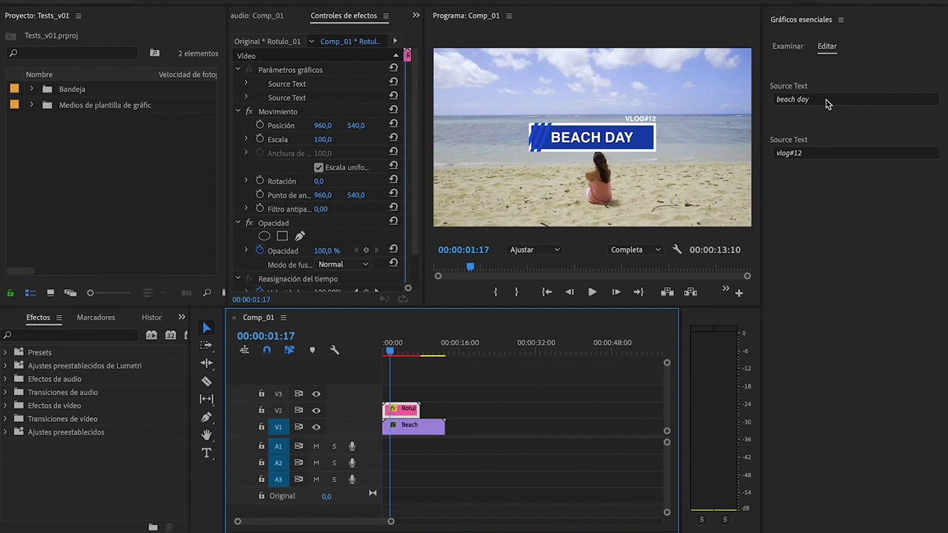
{"action": "left_click_drag", "start_coordinate": [826, 103], "coordinate": [776, 103]}
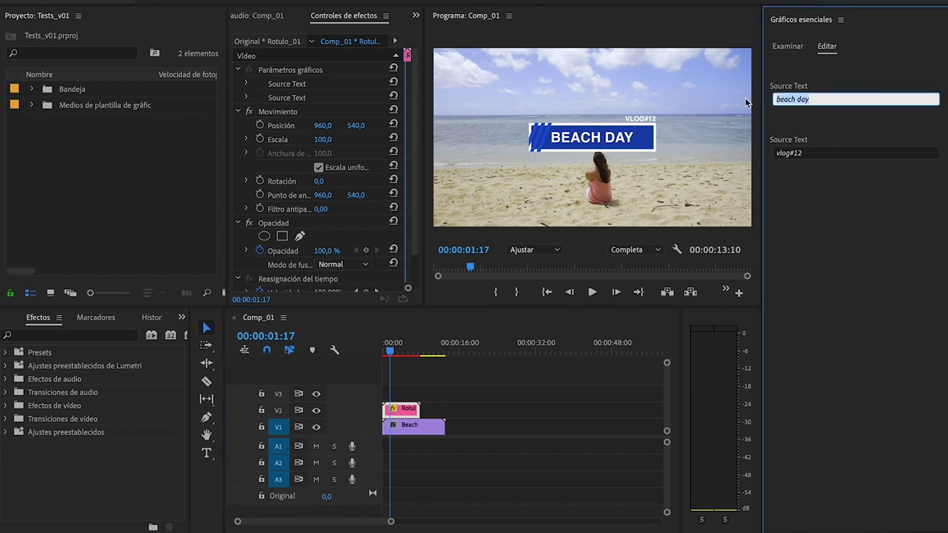
{"action": "type", "text": "safary"}
{"action": "left_click", "coordinate": [786, 226]}
{"action": "left_click", "coordinate": [821, 152]}
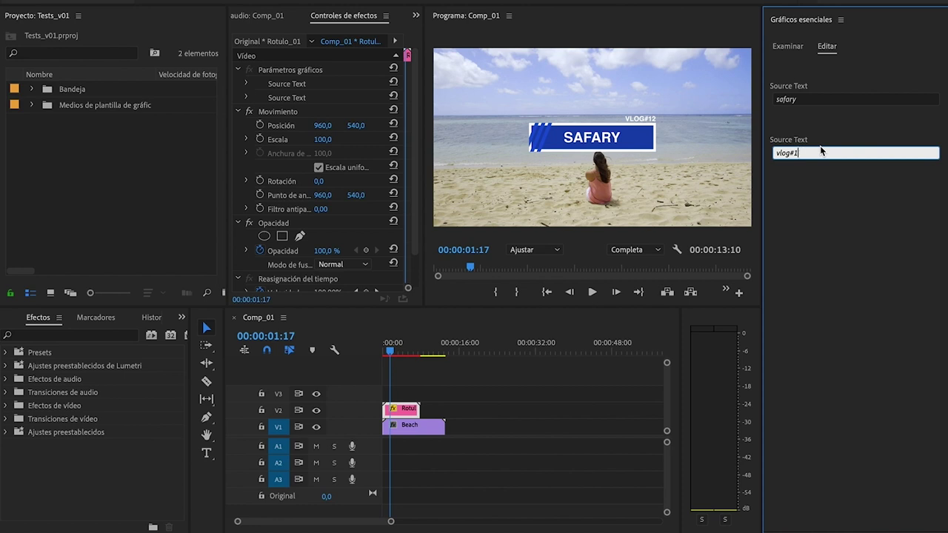
{"action": "type", "text": "3"}
{"action": "left_click", "coordinate": [808, 240]}
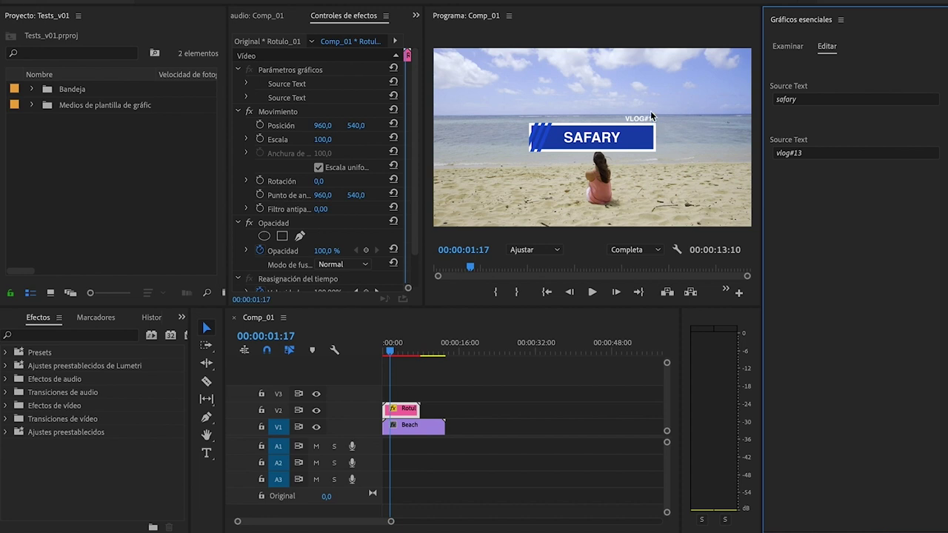
In After Effects, add a Drop Shadow layer style to the vlog#13 text layer
{"action": "key", "text": "super+Tab"}
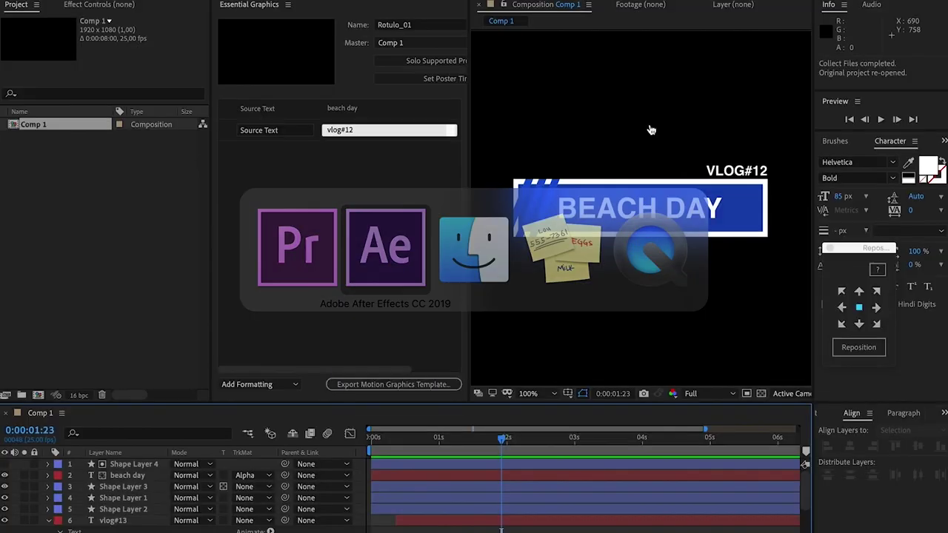
{"action": "left_click", "coordinate": [120, 520]}
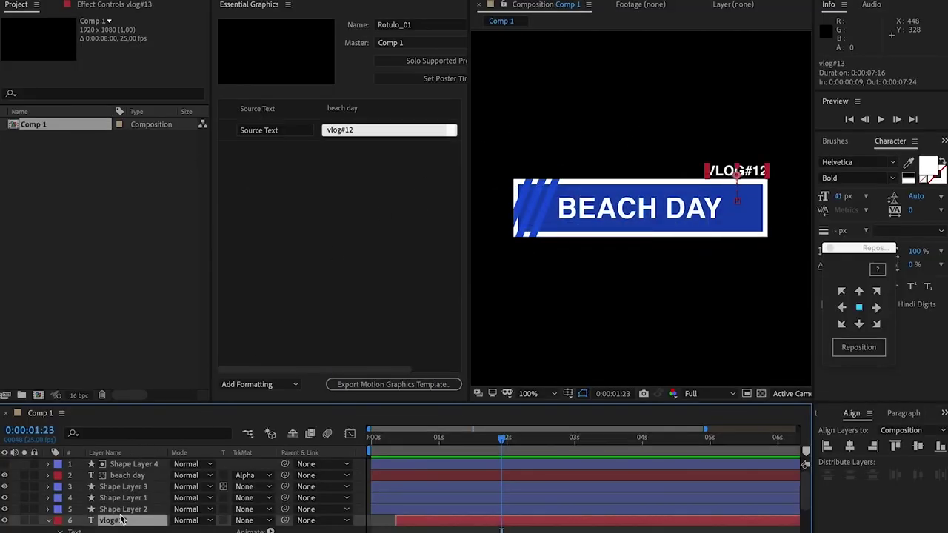
{"action": "right_click", "coordinate": [220, 370]}
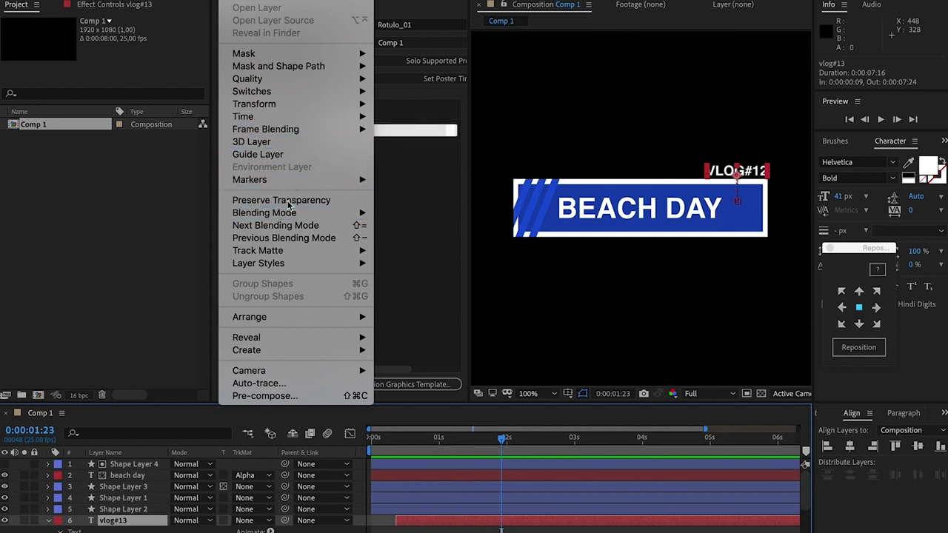
{"action": "mouse_move", "coordinate": [296, 264]}
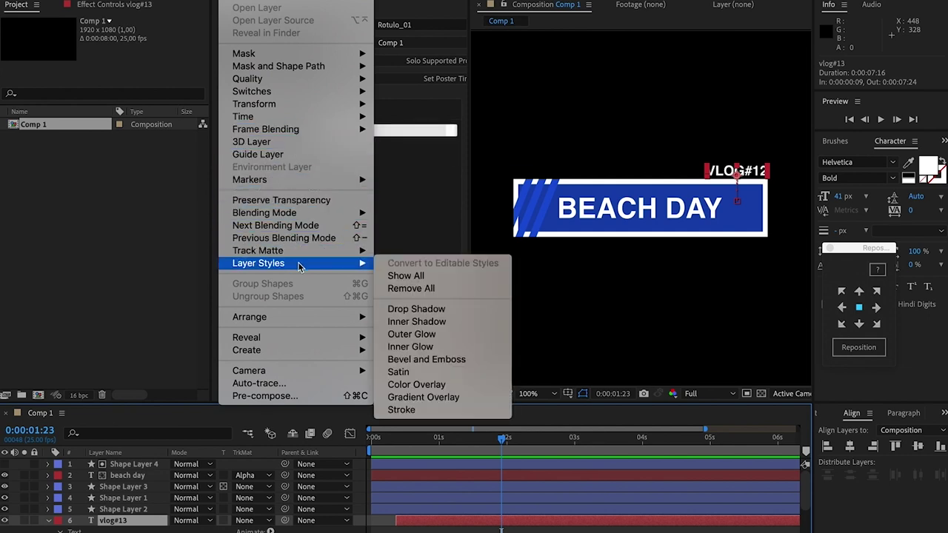
{"action": "left_click", "coordinate": [417, 308]}
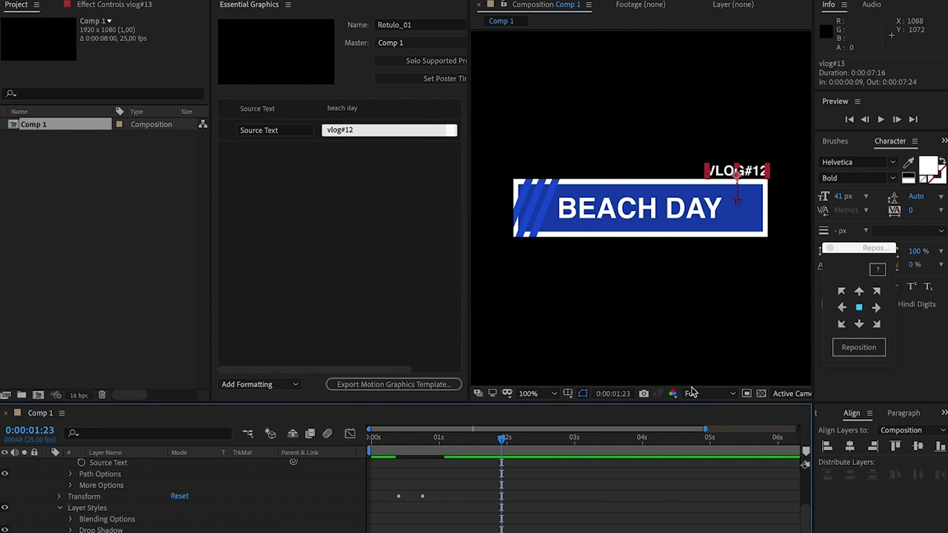
Toggle the transparency grid and replay the updated title from the start
{"action": "left_click", "coordinate": [761, 393]}
{"action": "left_click", "coordinate": [667, 464]}
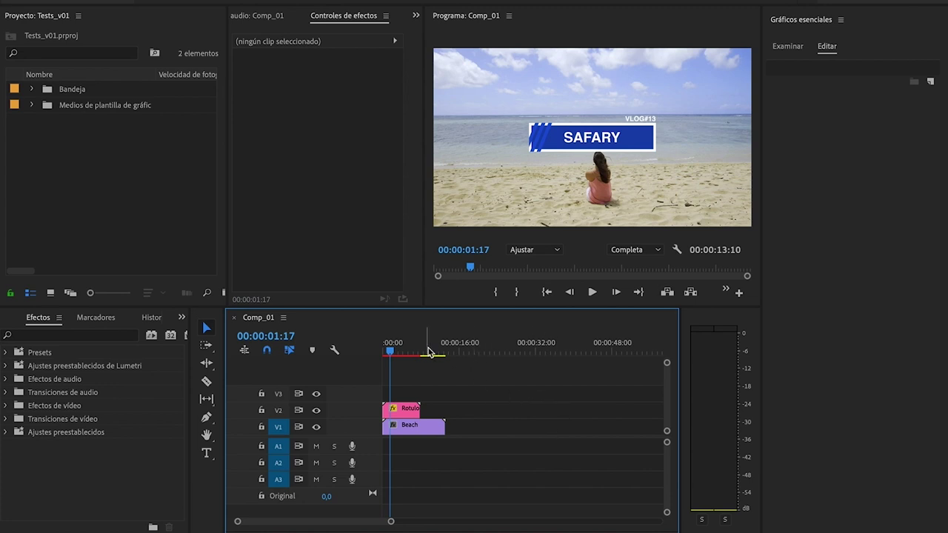
{"action": "key", "text": "Home"}
{"action": "key", "text": "space"}
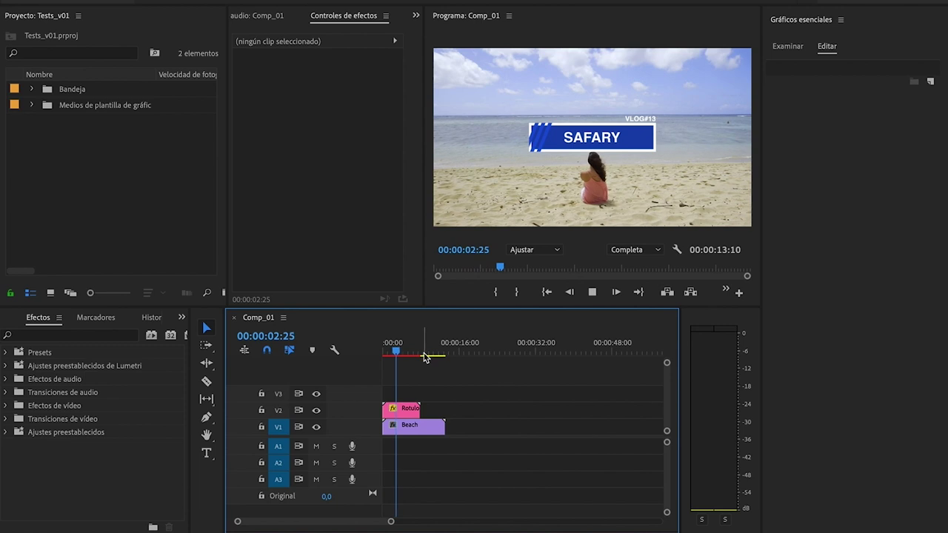
{"action": "key", "text": "space"}
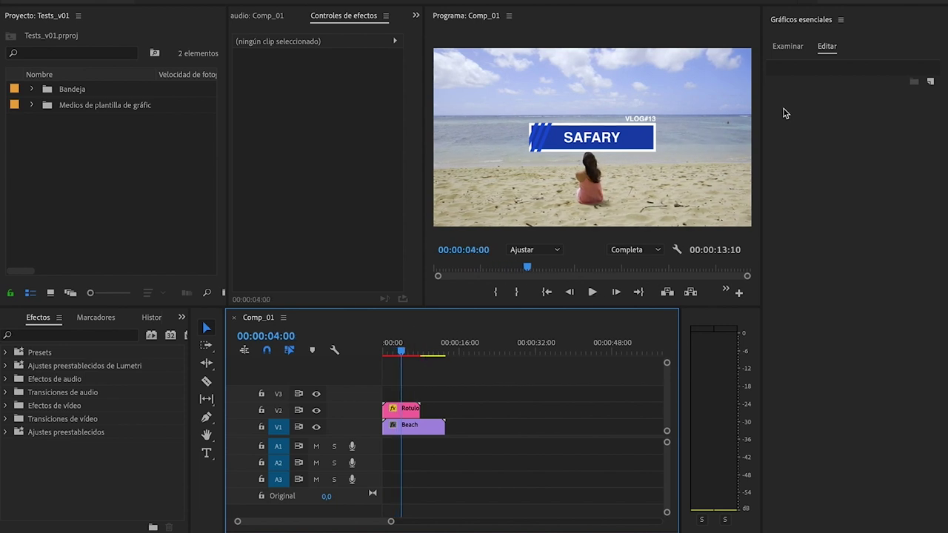
{"action": "left_click", "coordinate": [412, 408]}
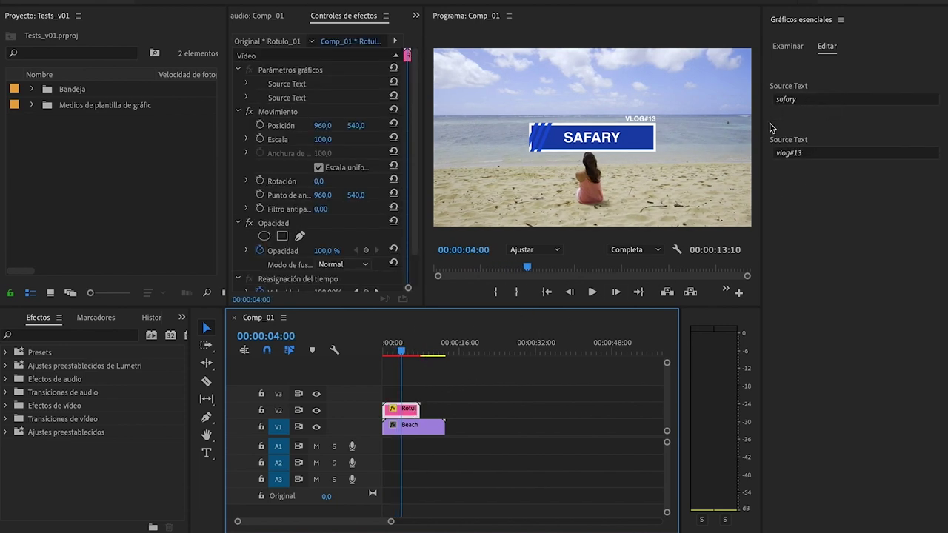
{"action": "left_click", "coordinate": [834, 104]}
{"action": "left_click", "coordinate": [836, 190]}
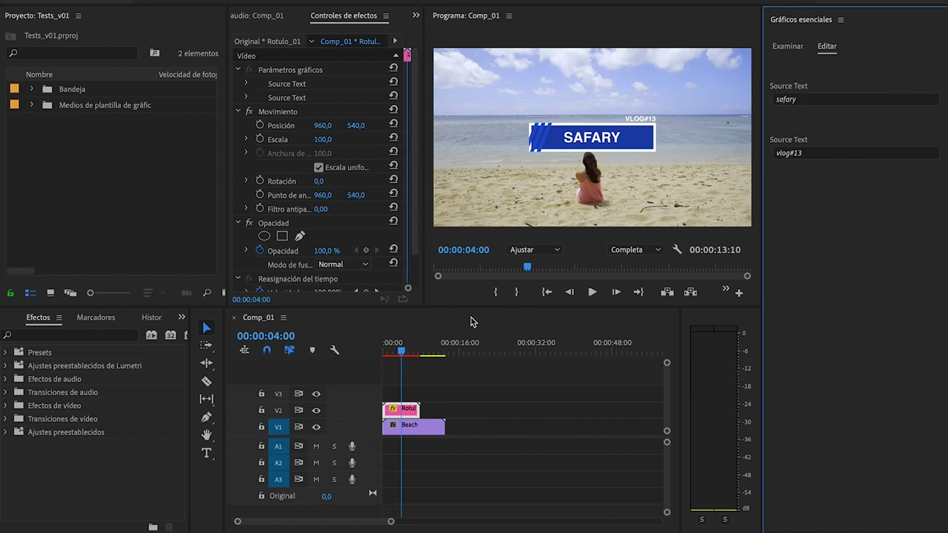
{"action": "left_click", "coordinate": [485, 413]}
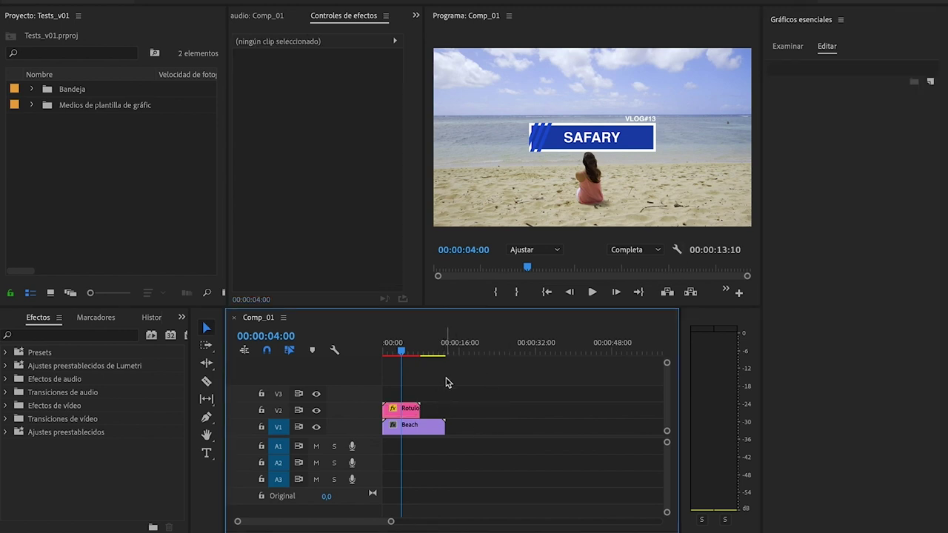